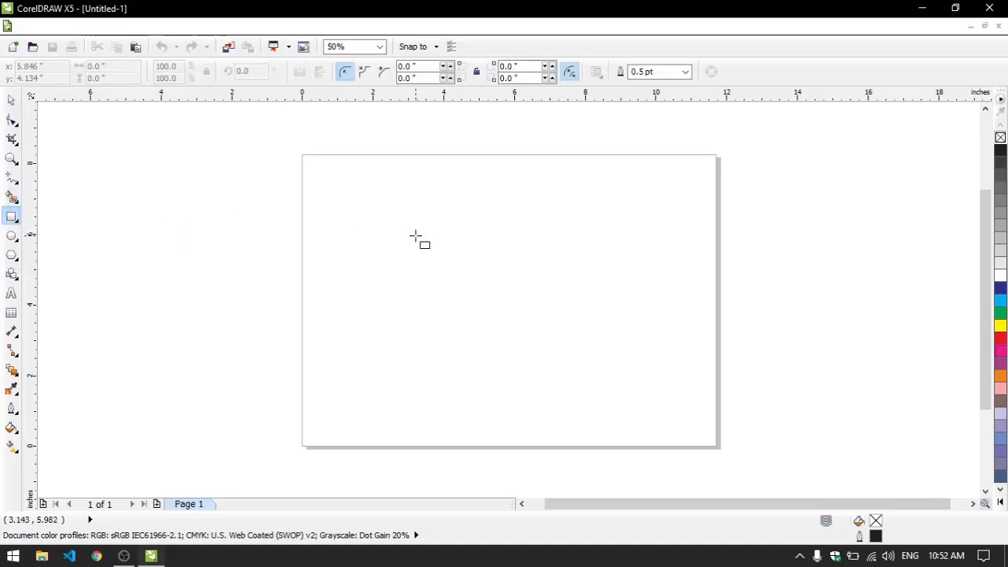
- Draw a square about 4.78 inches per side on the left part of the page and make its nodes editable
drag(345, 190, 515, 360)
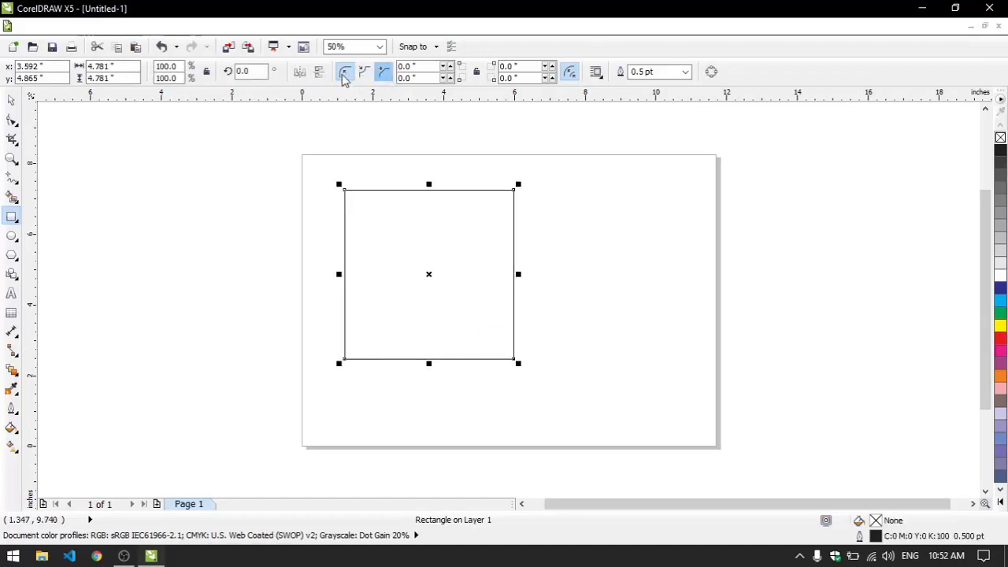
click(11, 126)
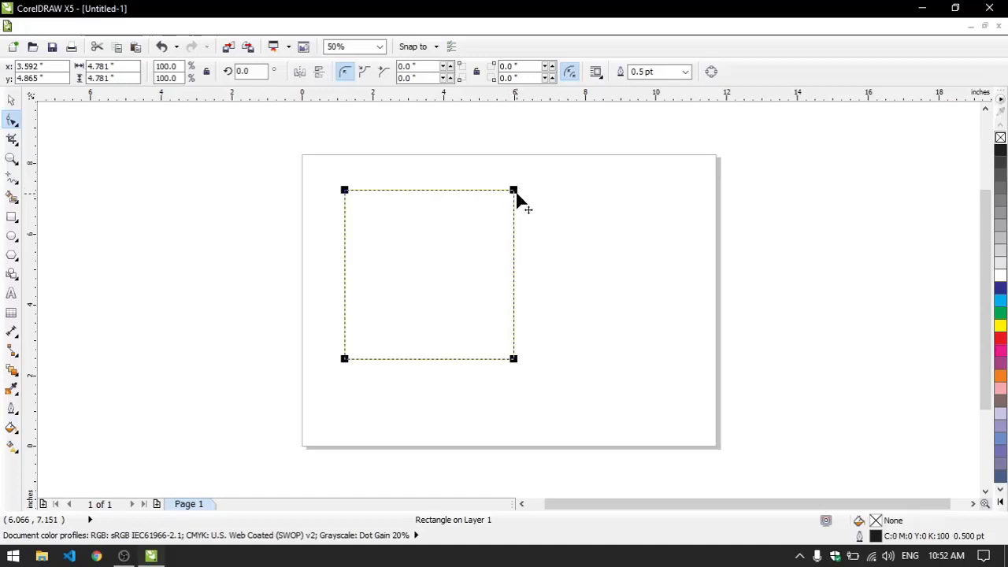
- Convert the square to curves and move its upper-right node outward, inward and back near its corner
key(ctrl+q)
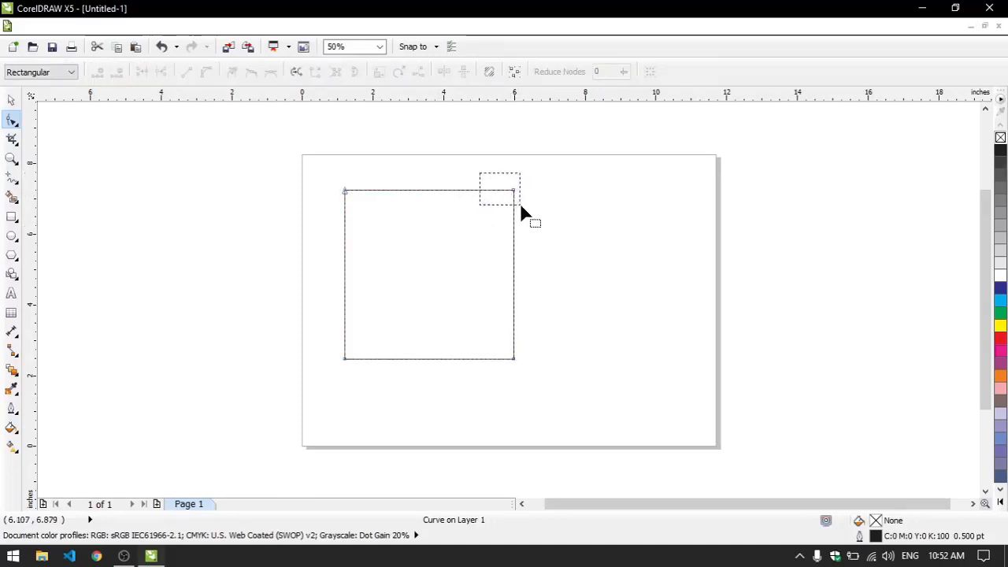
drag(520, 202, 523, 208)
drag(327, 155, 369, 202)
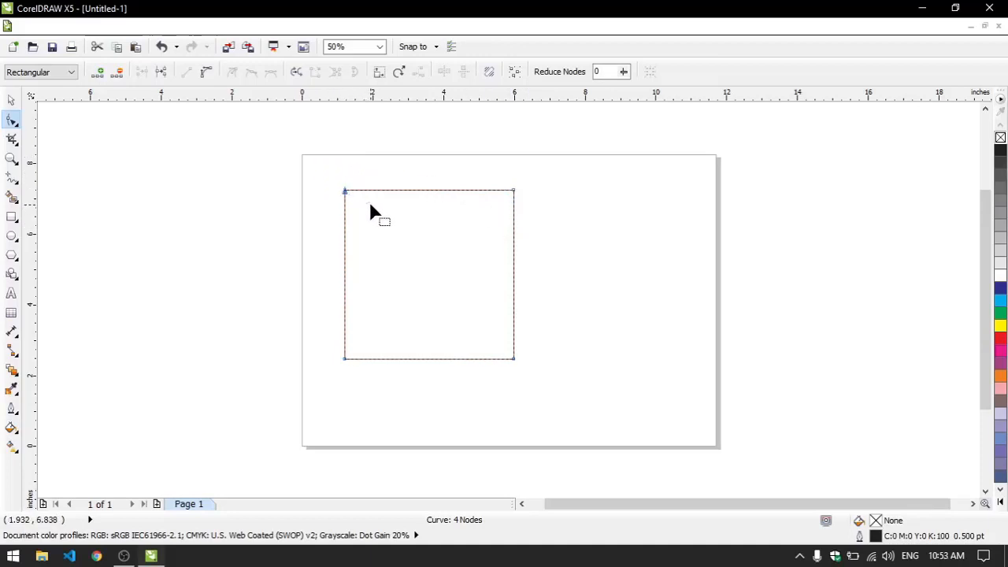
drag(319, 167, 365, 212)
click(518, 198)
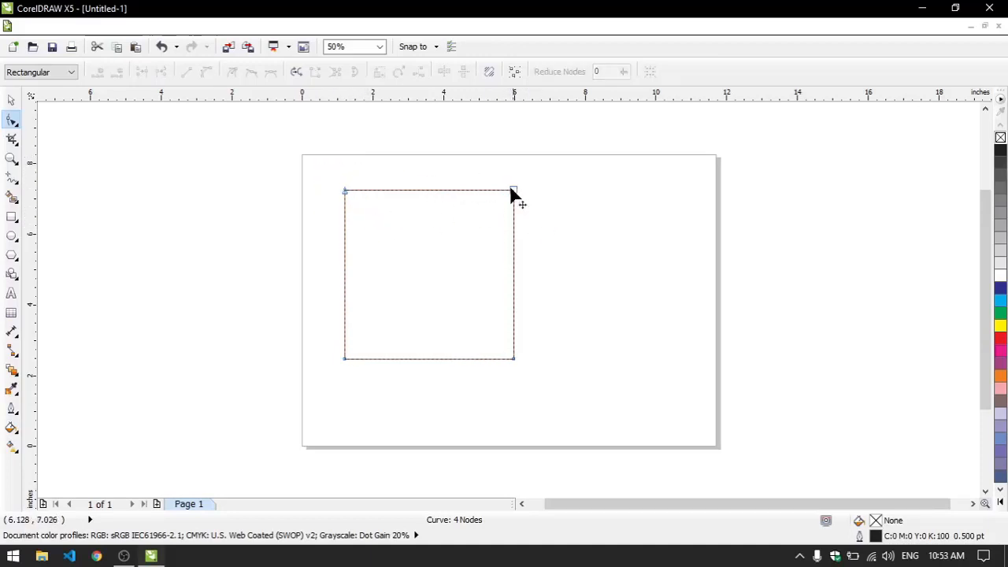
click(513, 191)
drag(512, 192, 574, 163)
drag(574, 163, 457, 199)
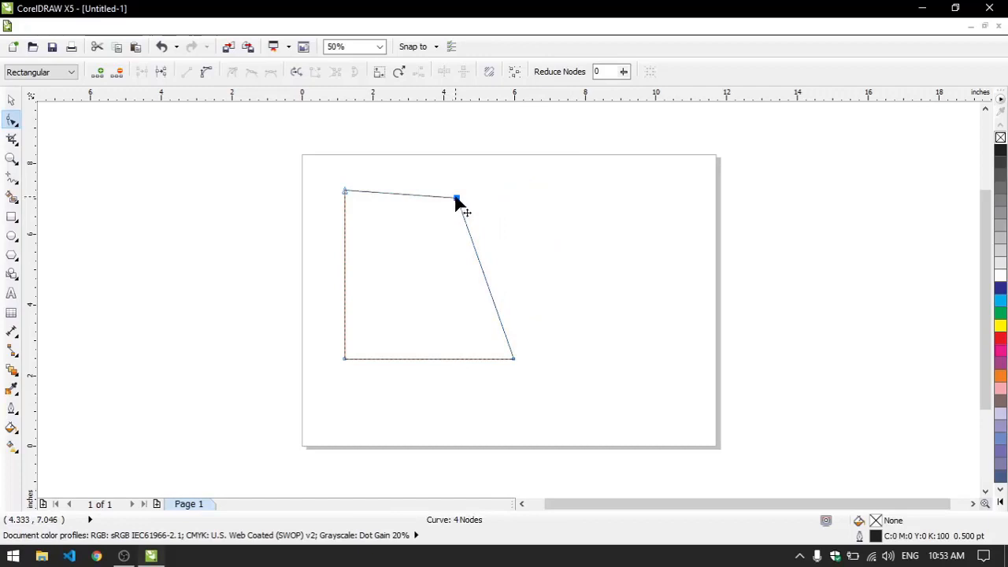
drag(457, 197, 513, 186)
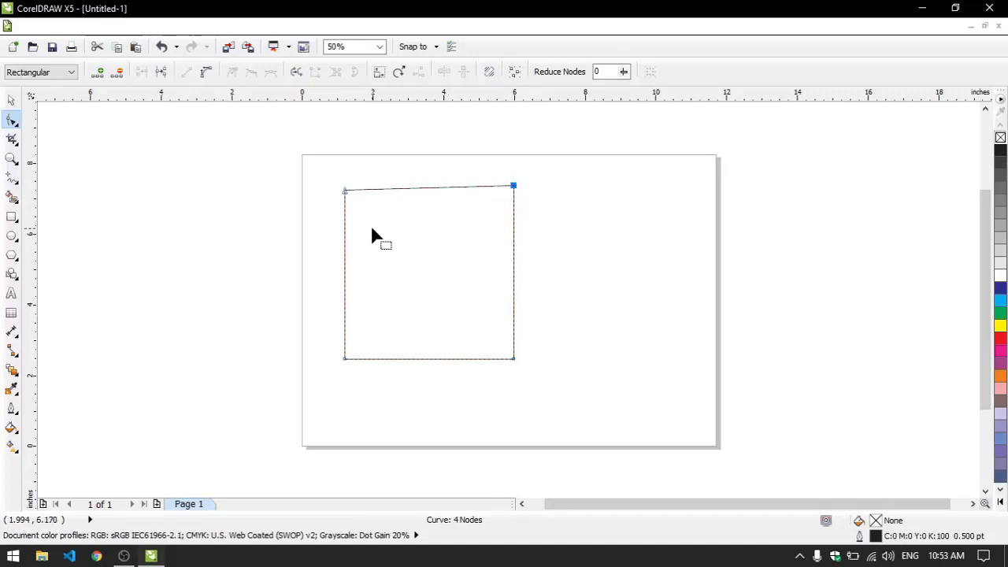
- Undo the node moves and the conversion to curves on the square
key(ctrl+z)
key(ctrl+z)
key(ctrl+z)
key(ctrl+z)
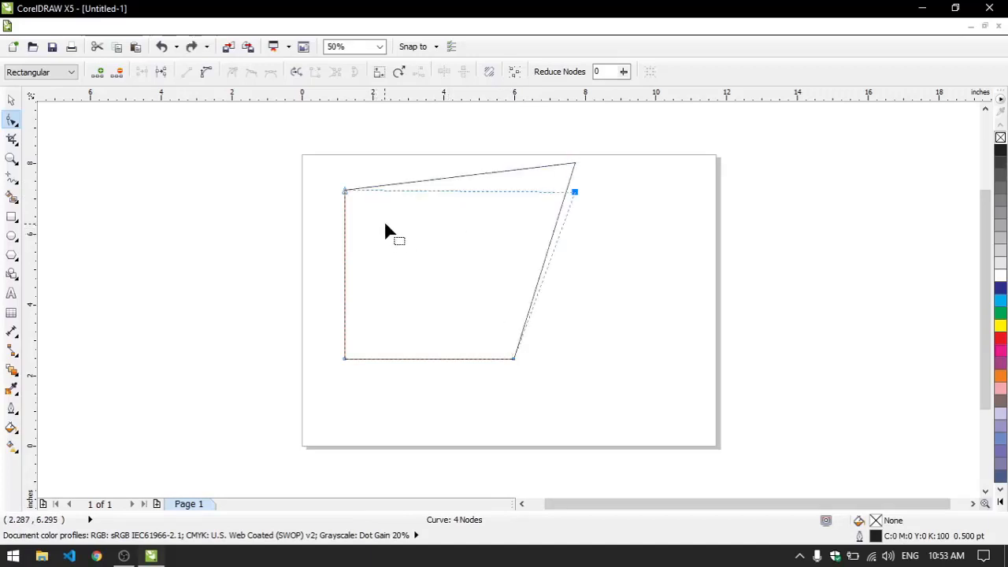
key(ctrl+z)
key(ctrl+z)
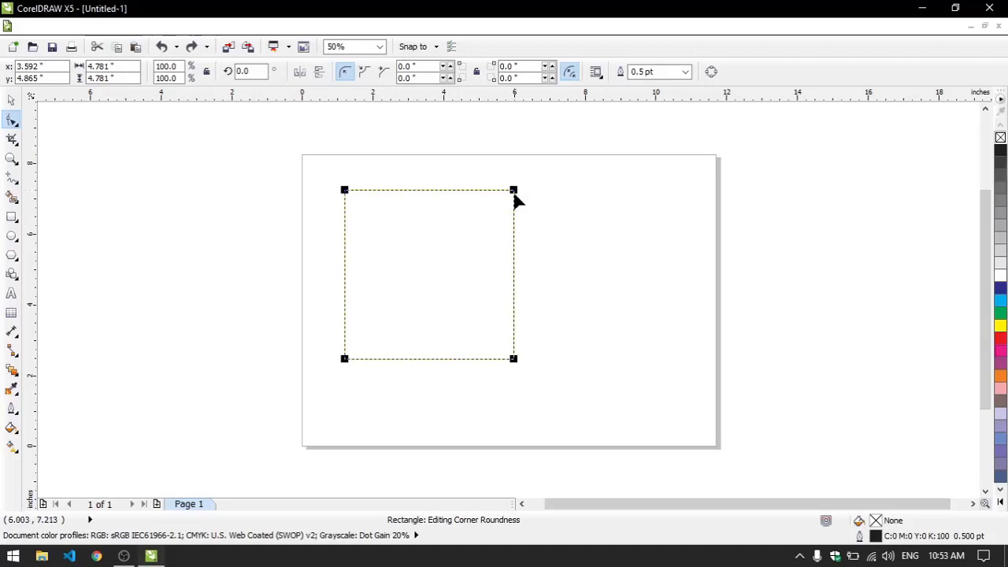
- Round the square's corners to a radius of about 0.69 inch, convert it to curves and pull its upper-right top node upward
drag(513, 191, 515, 214)
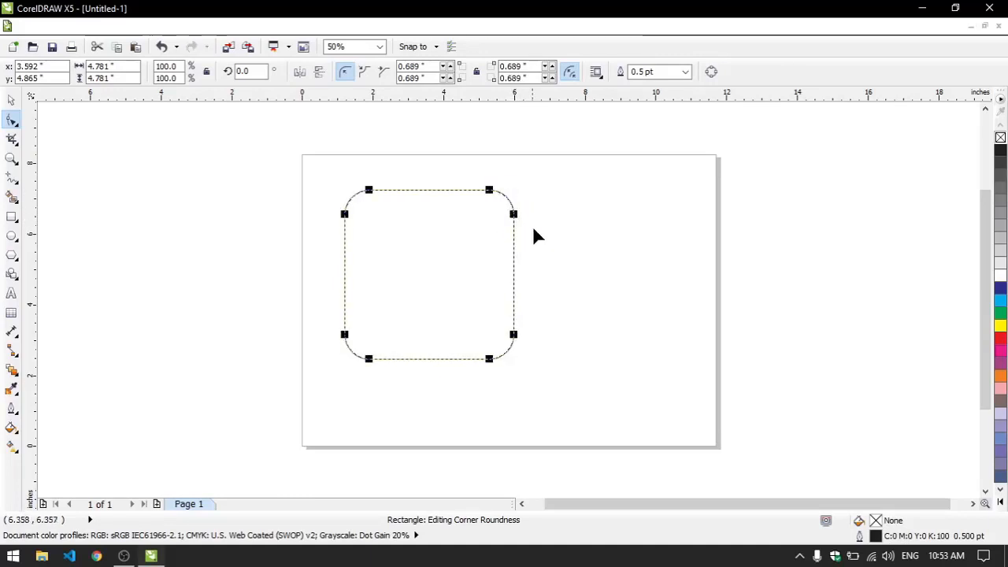
key(ctrl+q)
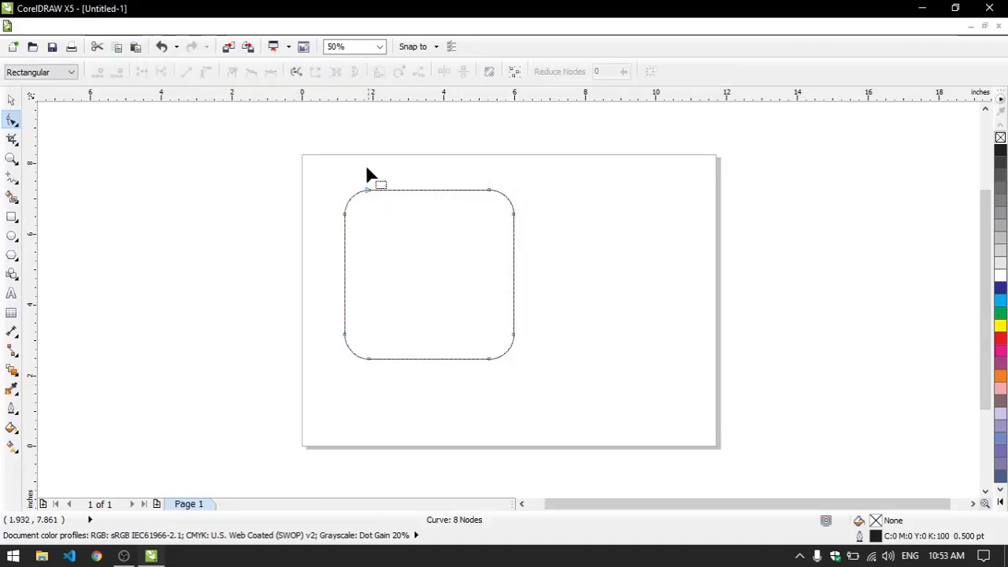
drag(359, 166, 492, 238)
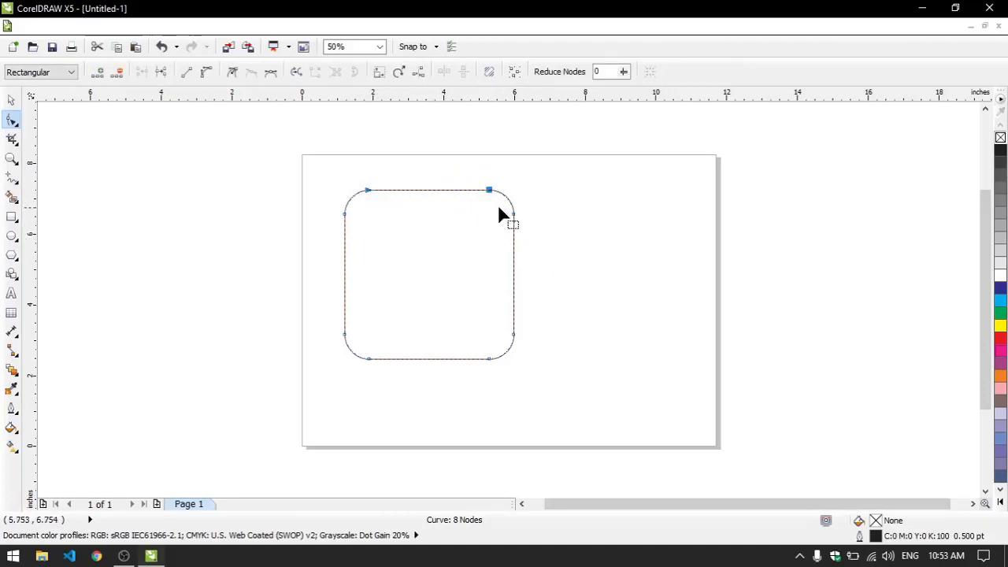
drag(490, 193, 489, 146)
- Undo the node move, the curve conversion and the corner rounding
key(ctrl+z)
key(ctrl+z)
key(ctrl+z)
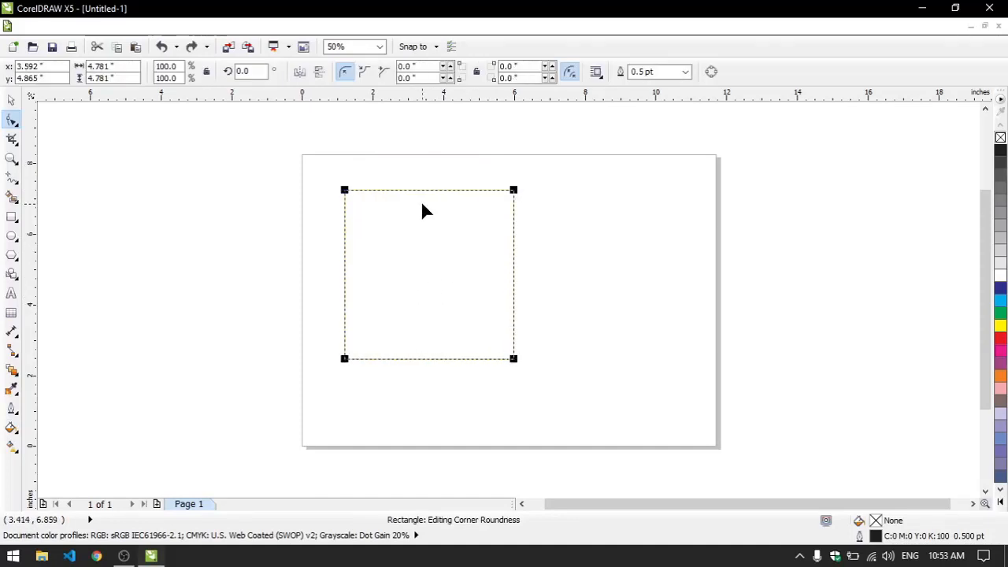
- Convert the square to curves and delete its upper-left node to form a right triangle
key(ctrl+q)
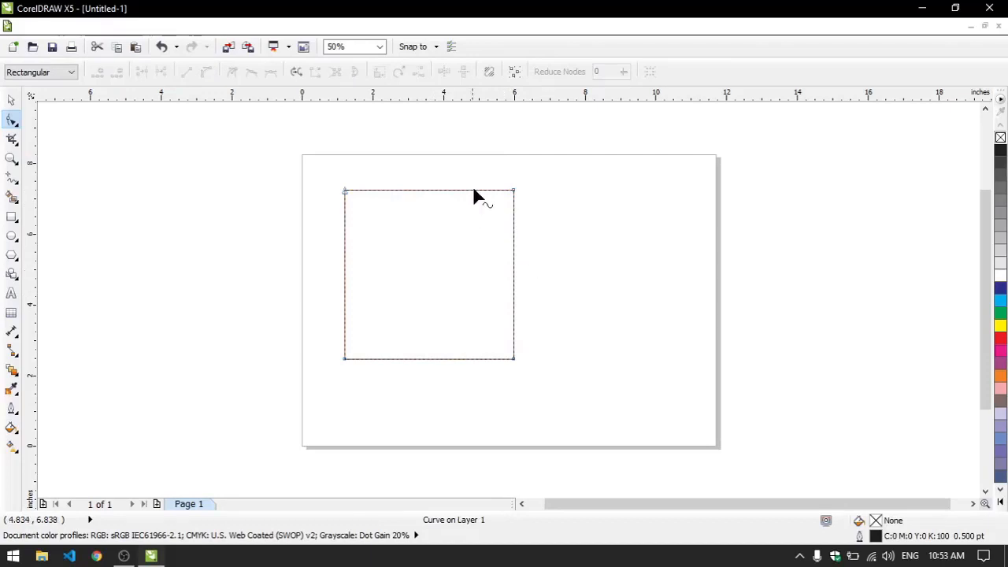
drag(479, 174, 526, 222)
drag(328, 166, 385, 221)
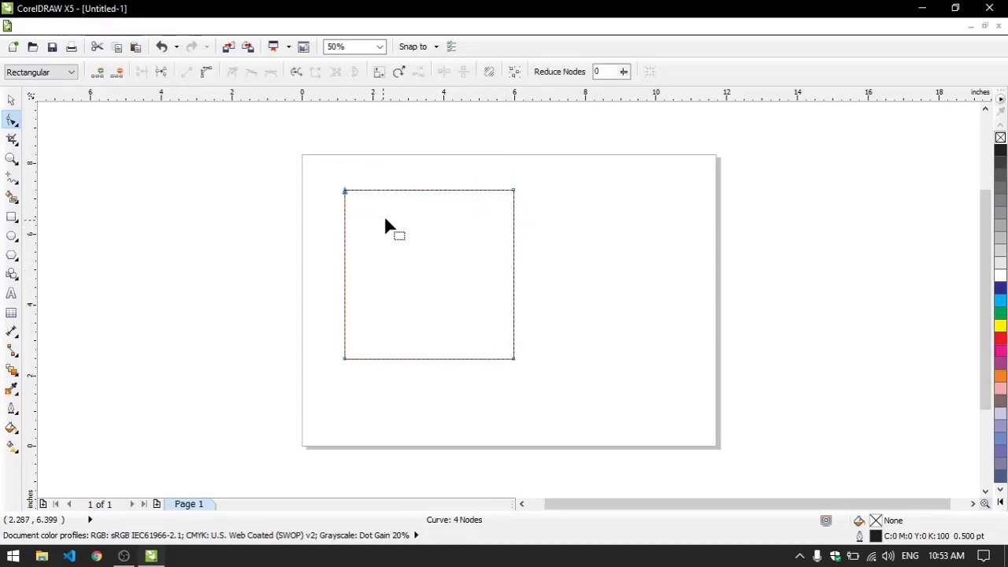
drag(326, 315, 353, 364)
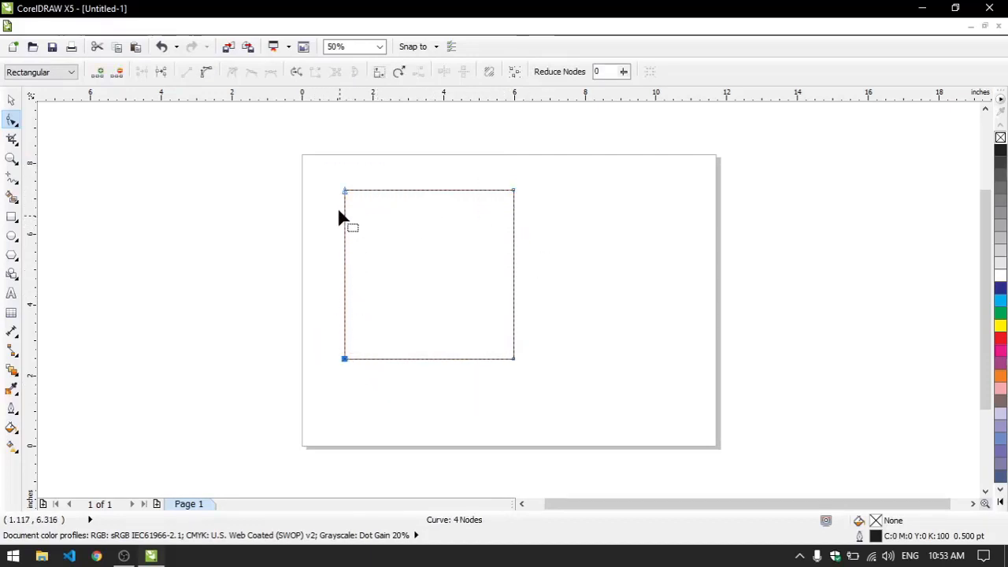
drag(335, 182, 361, 208)
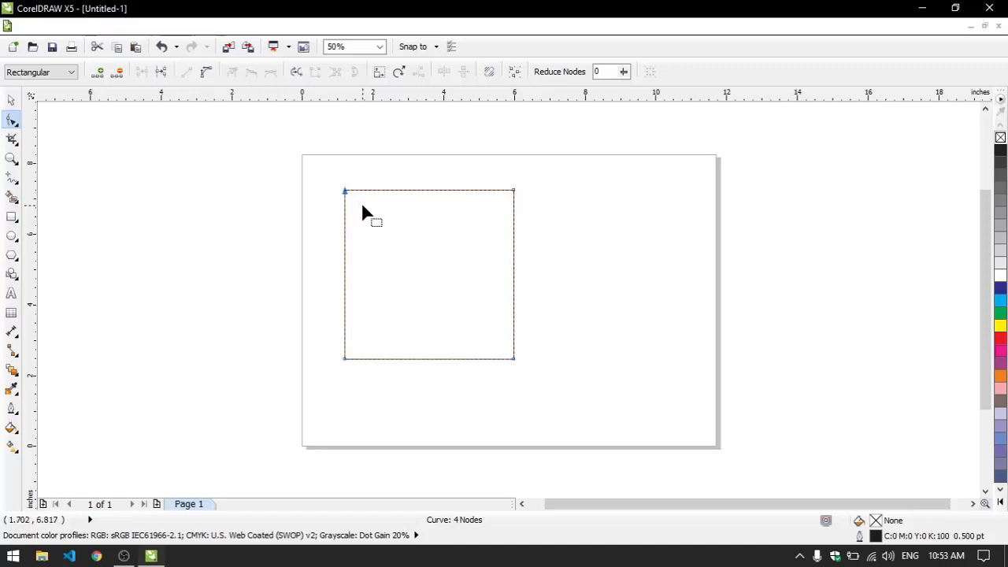
drag(313, 163, 373, 209)
key(Delete)
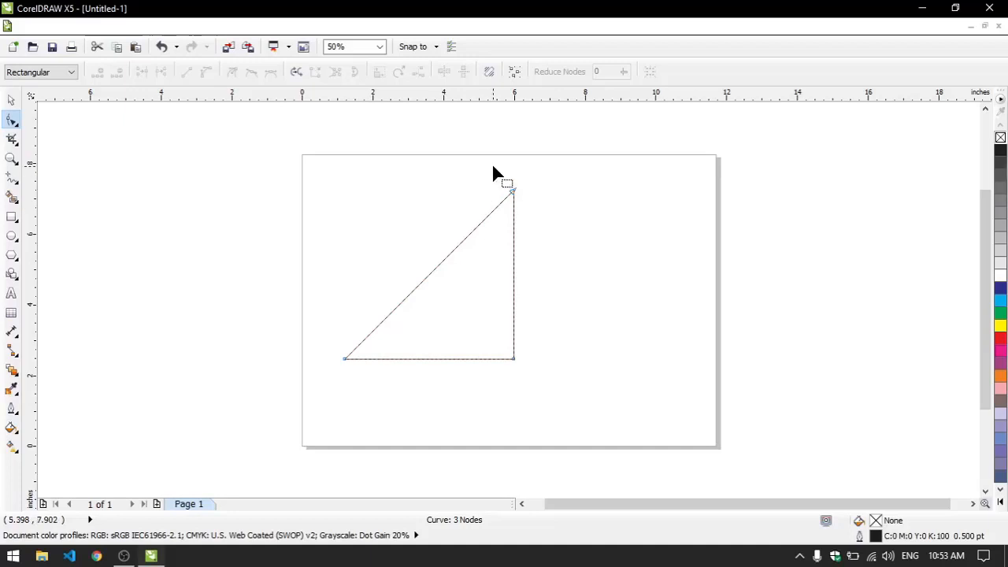
- Add two nodes along the triangle's slanted edge, pulling the first upward and the second out to the left
drag(494, 165, 540, 209)
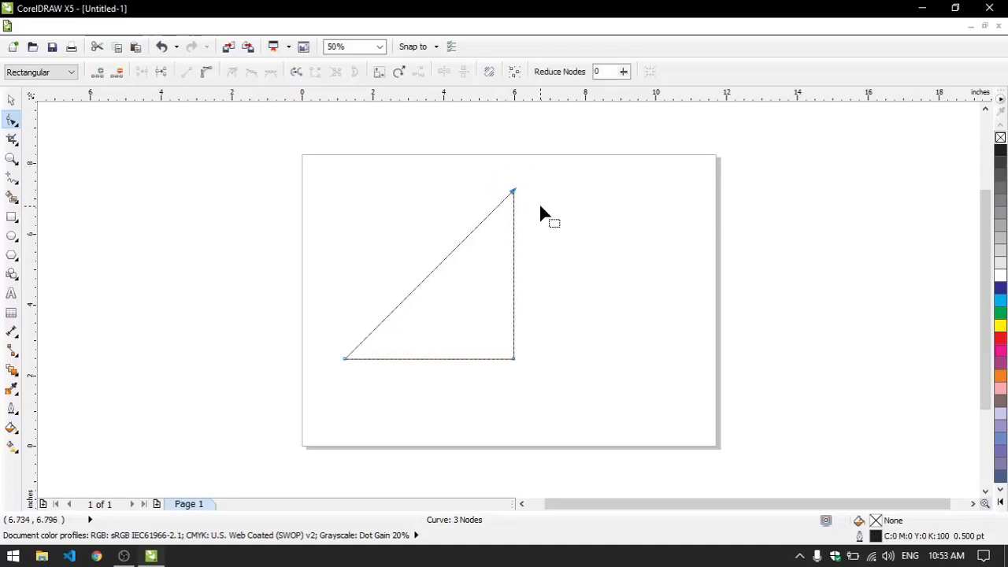
key(plus)
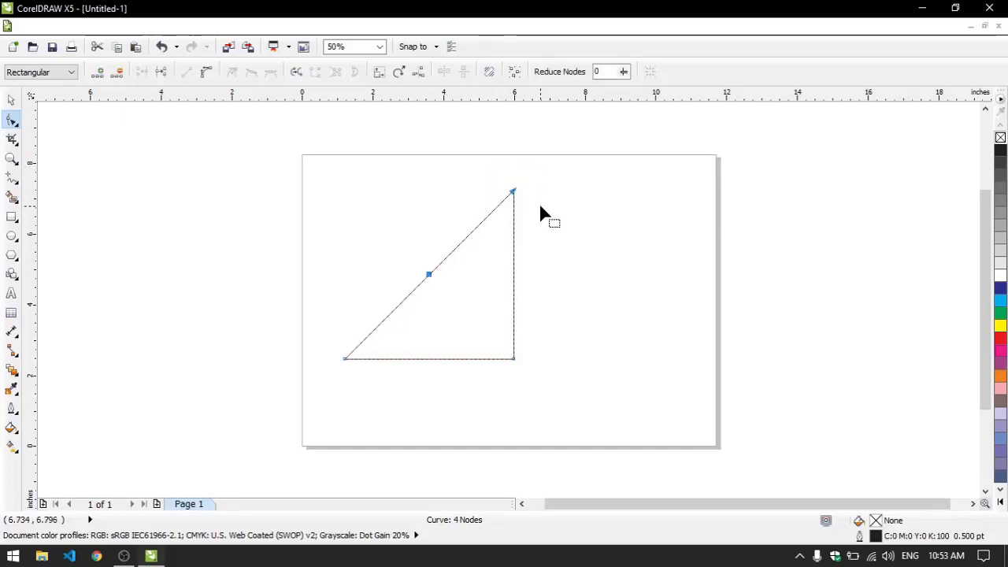
mouse_move(425, 226)
mouse_down()
mouse_move(445, 273)
mouse_move(369, 224)
mouse_move(345, 189)
mouse_move(434, 223)
mouse_move(382, 238)
mouse_move(445, 218)
mouse_move(425, 215)
mouse_up()
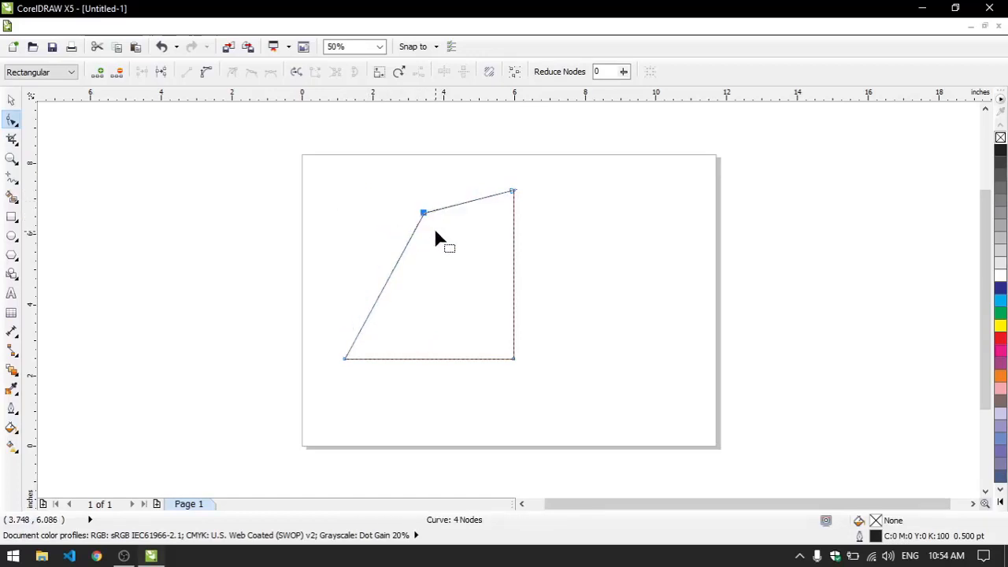
key(plus)
drag(353, 265, 334, 254)
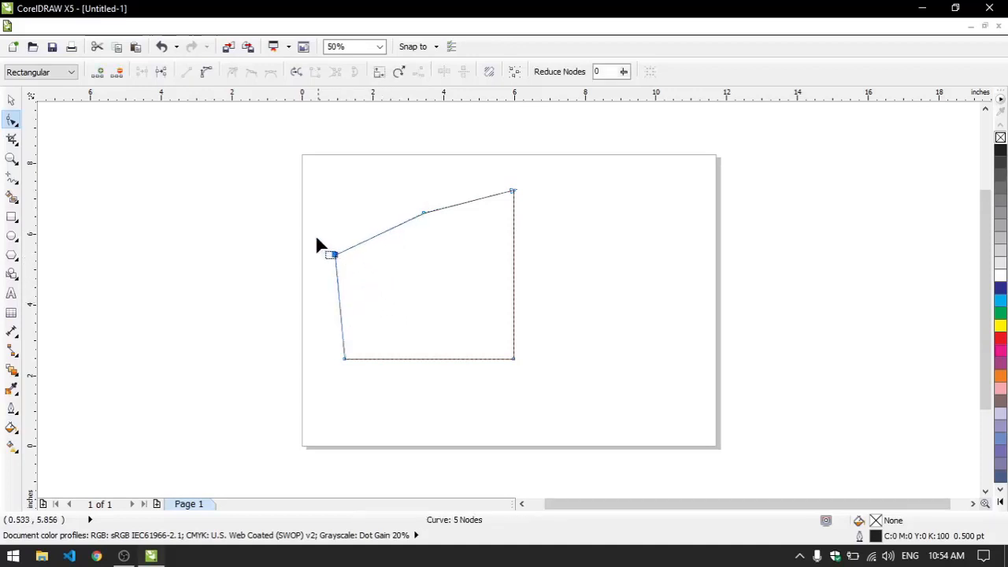
- Add a node on the shape's left edge and pull it inward to form a notch
key(plus)
click(317, 299)
click(339, 306)
drag(340, 309, 435, 314)
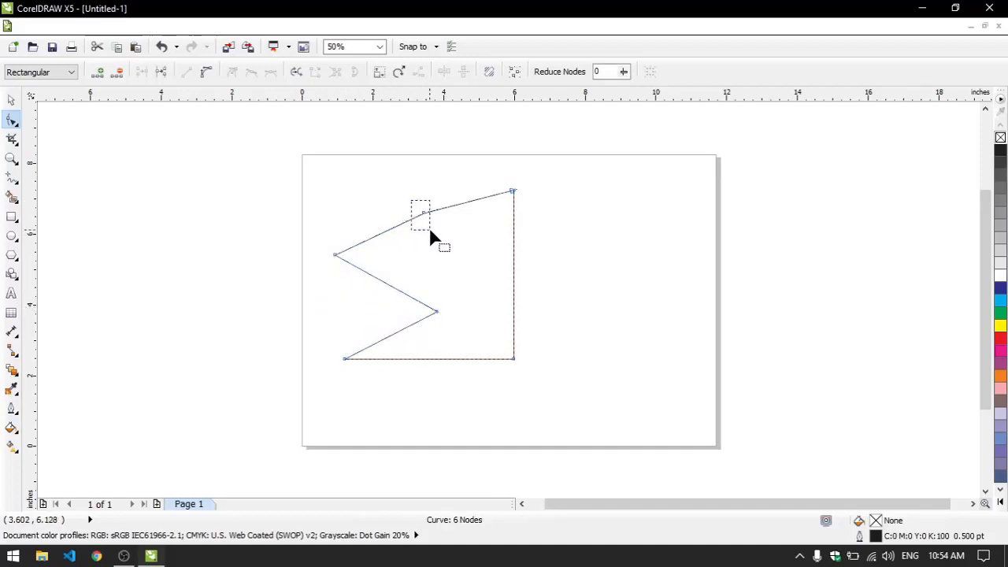
- Raise the node between the leftmost and upper-right nodes to about the upper-right corner's height, and delete the leftmost node above the notch
drag(424, 215, 423, 190)
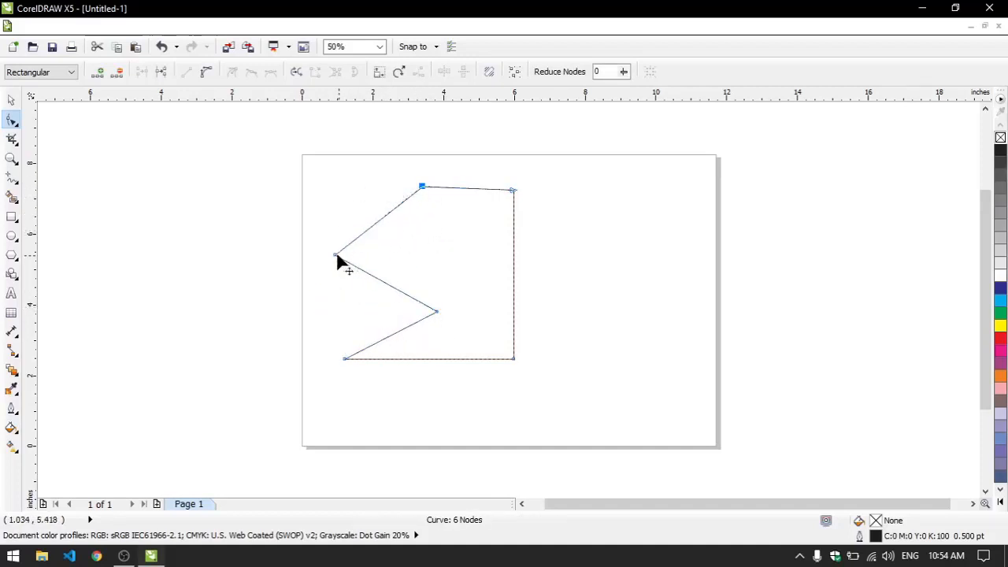
drag(321, 236, 341, 269)
key(Delete)
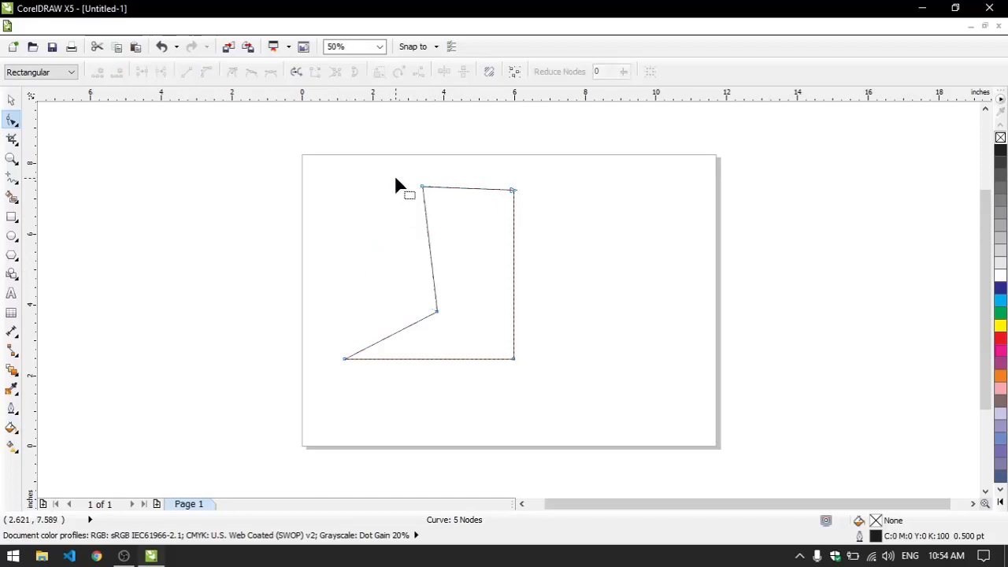
- Move the shape's upper-left node directly above the inner notch node, nearly level with the upper-right corner
mouse_move(433, 199)
mouse_down()
mouse_move(427, 192)
mouse_move(438, 192)
mouse_up()
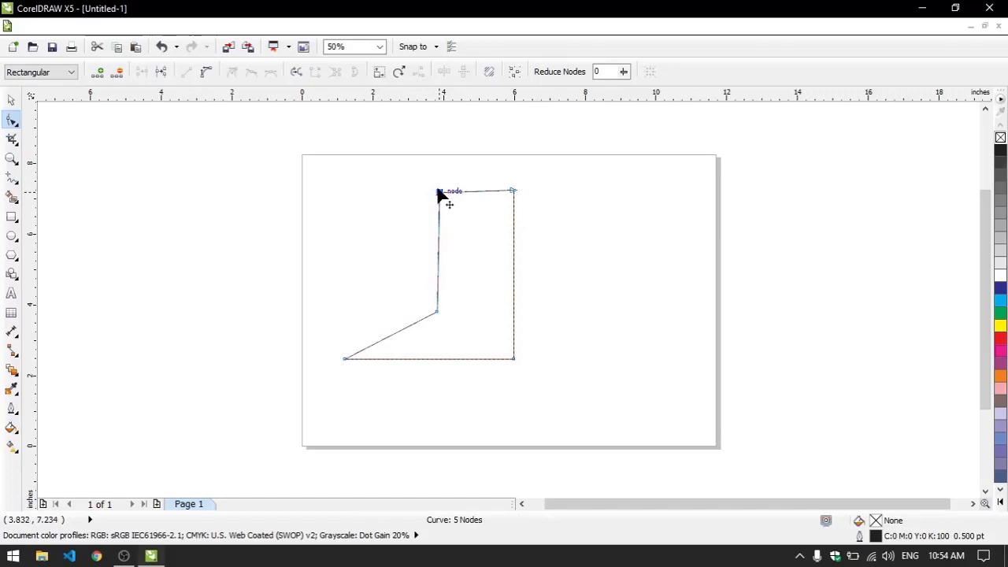
click(425, 208)
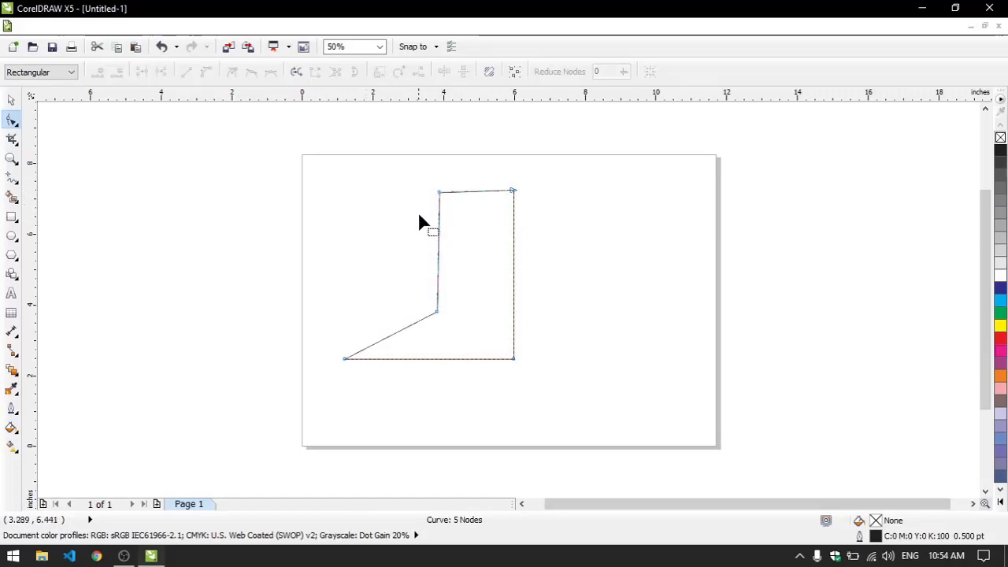
click(438, 192)
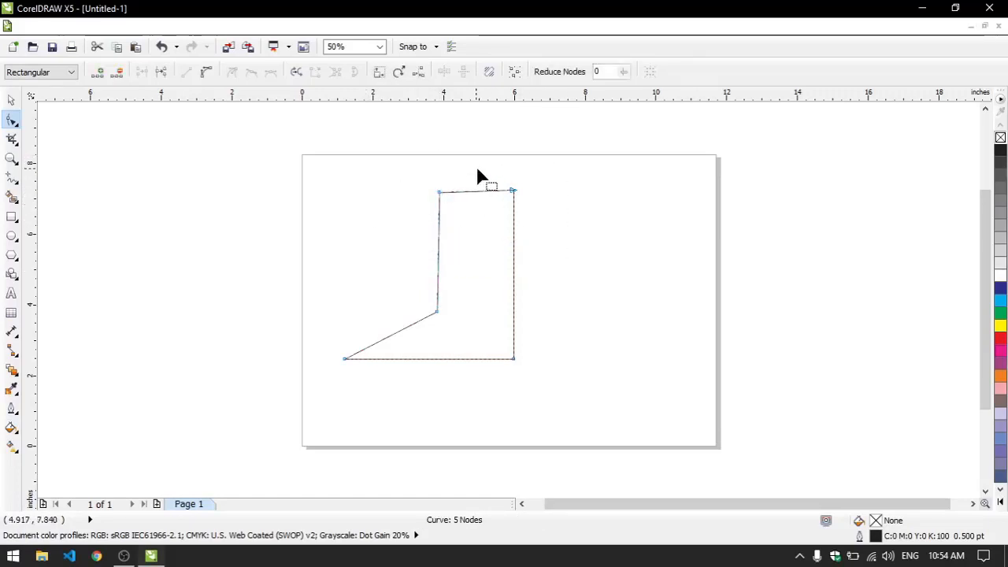
drag(479, 166, 543, 204)
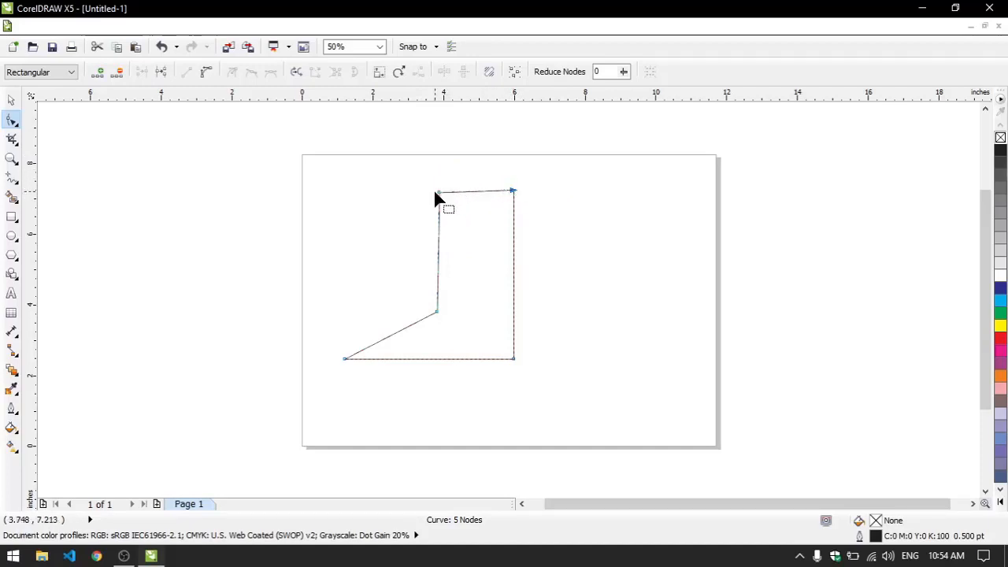
click(426, 170)
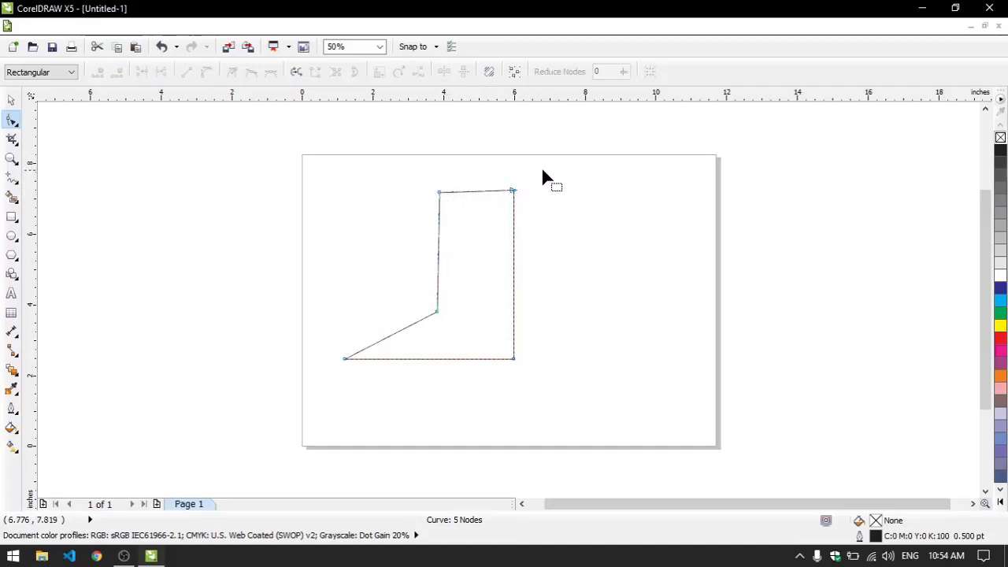
- Convert all line segments of the shape to editable curves with every node selected
drag(543, 170, 334, 385)
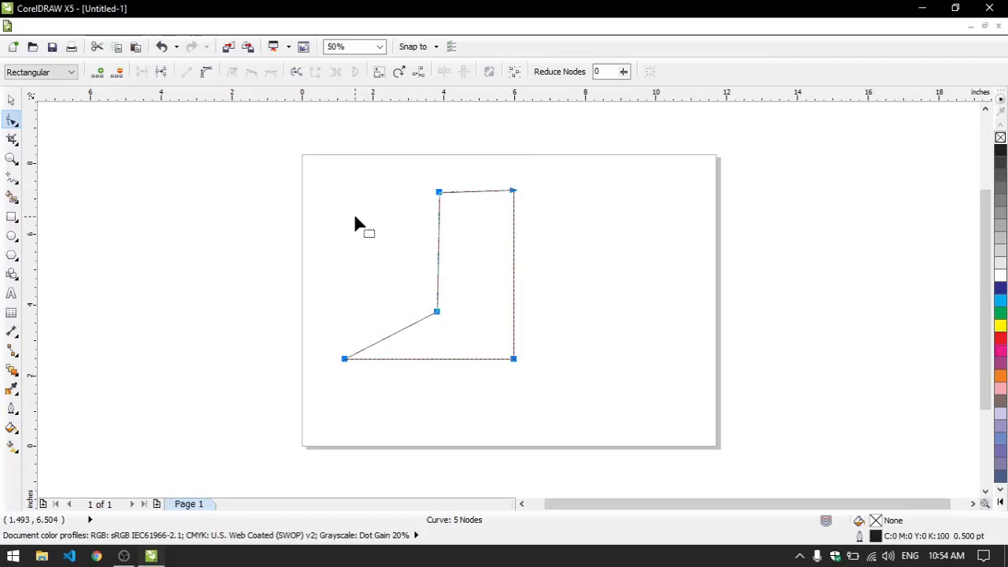
click(208, 75)
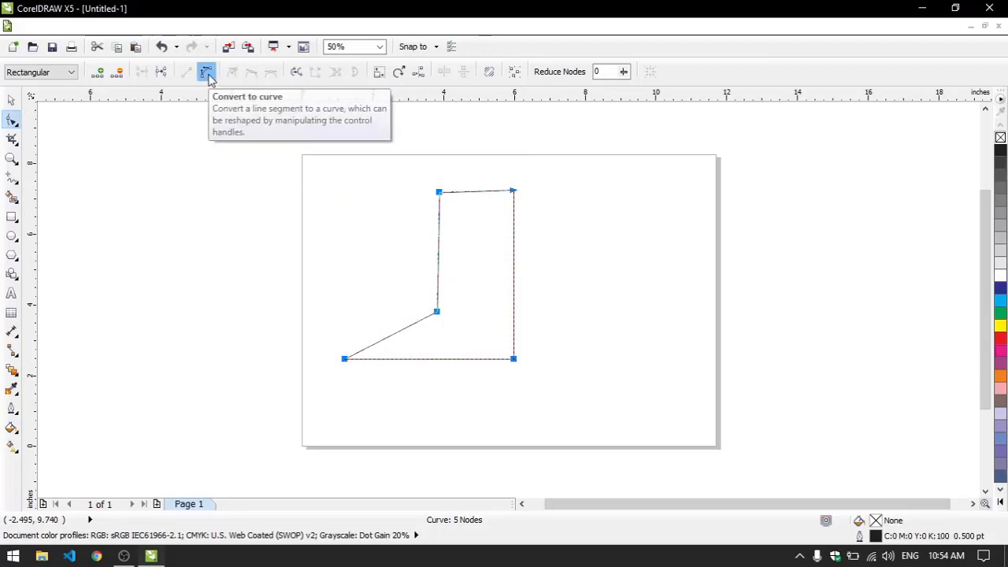
click(334, 165)
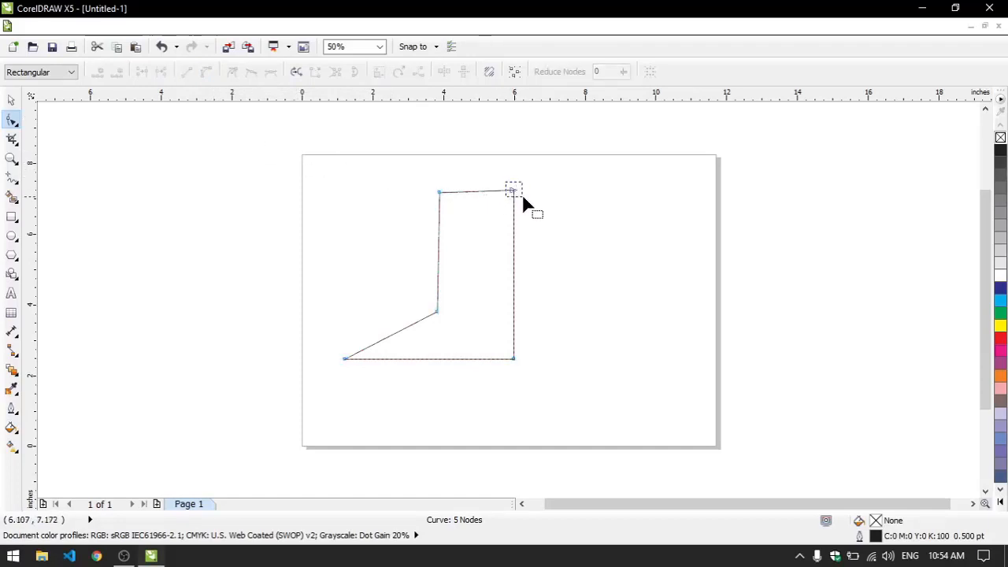
- Bend the shape's top edge into an upward arch and its left vertical edge inward into a smooth curve
drag(524, 198, 454, 165)
click(474, 248)
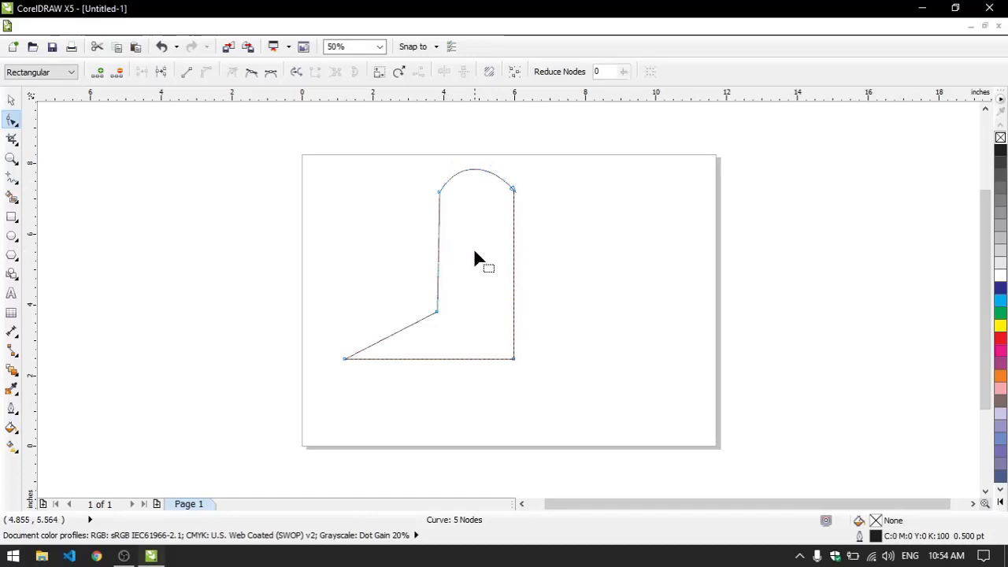
drag(424, 291, 484, 273)
click(423, 301)
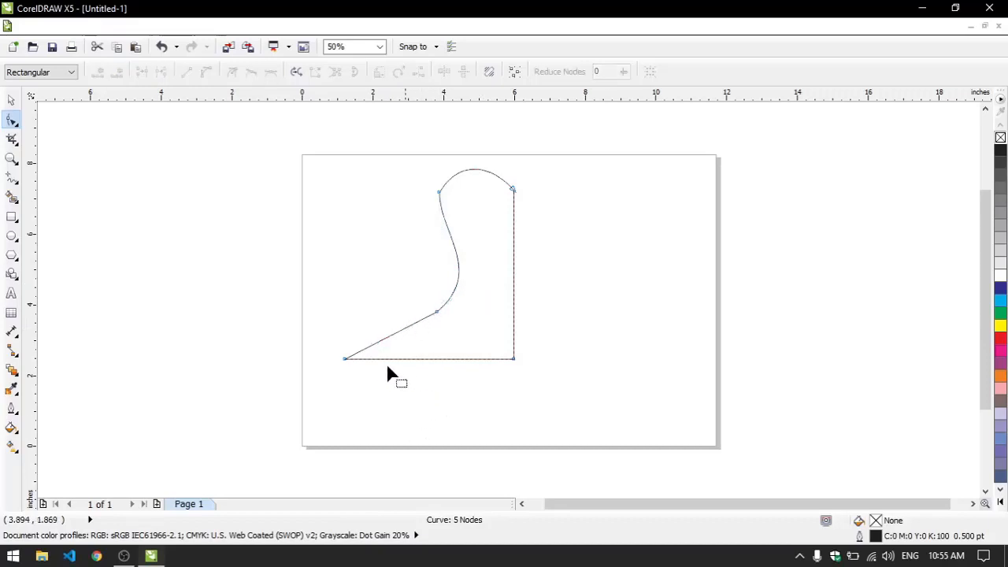
- Bend the shape's bottom edge and right edge into smooth S-shaped curves
drag(357, 379, 399, 431)
mouse_move(460, 360)
mouse_down()
mouse_move(461, 339)
mouse_move(474, 355)
mouse_up()
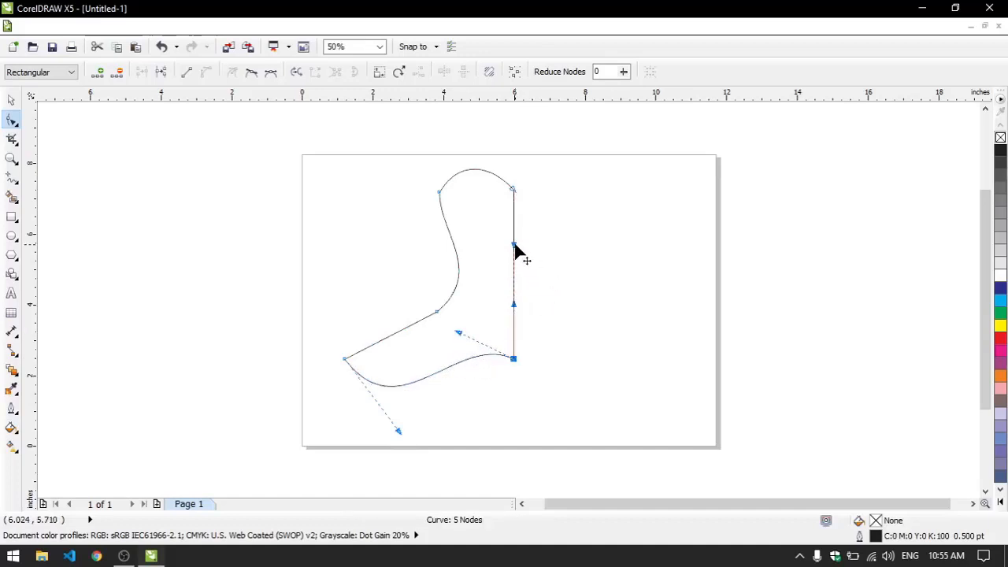
drag(515, 255, 494, 284)
click(562, 359)
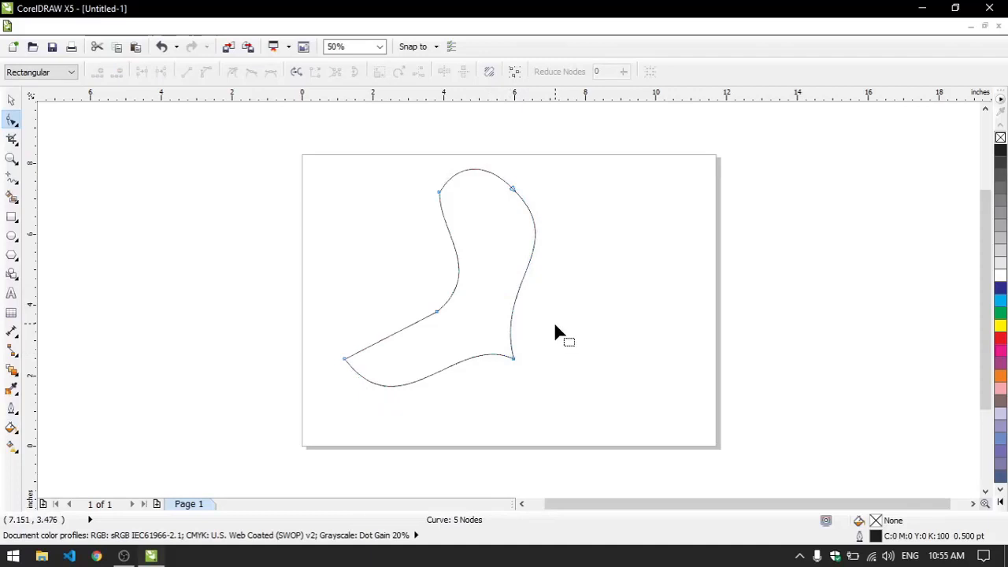
- Examine the lower-right corner node and the inner bend node of the shape up close
drag(523, 365, 525, 368)
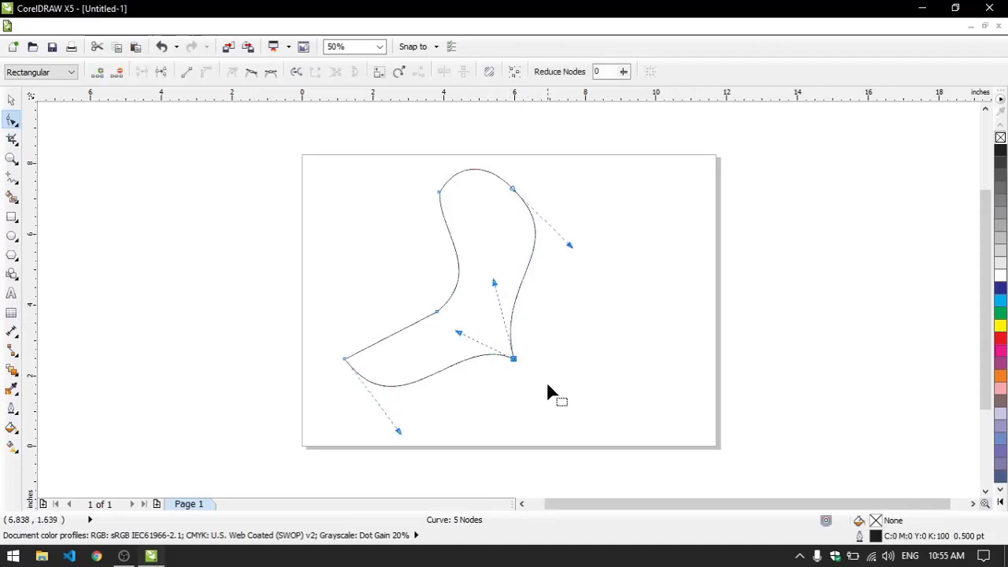
scroll(496, 367, up, 2)
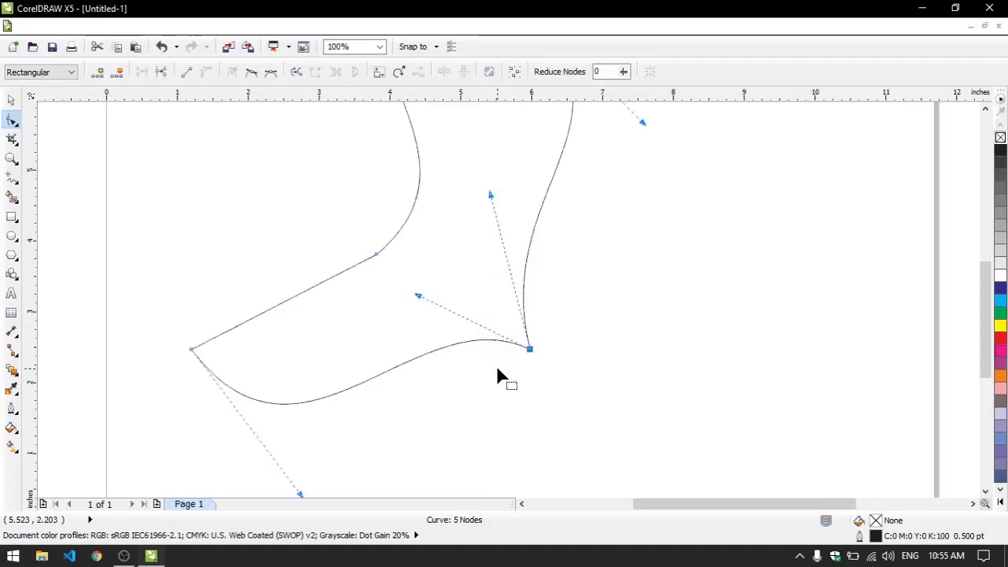
click(372, 323)
scroll(488, 353, down, 2)
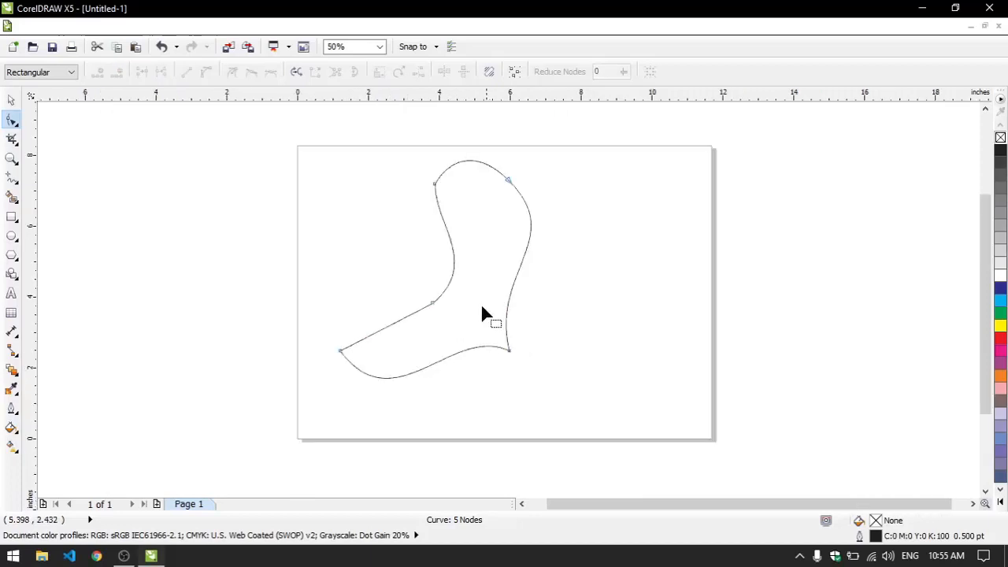
scroll(425, 318, up, 4)
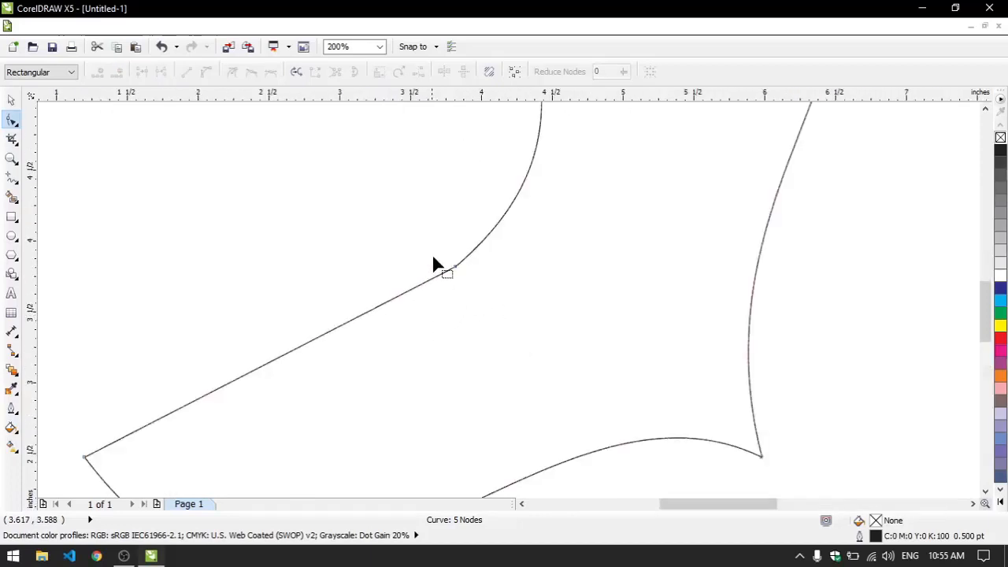
click(455, 266)
scroll(493, 304, down, 4)
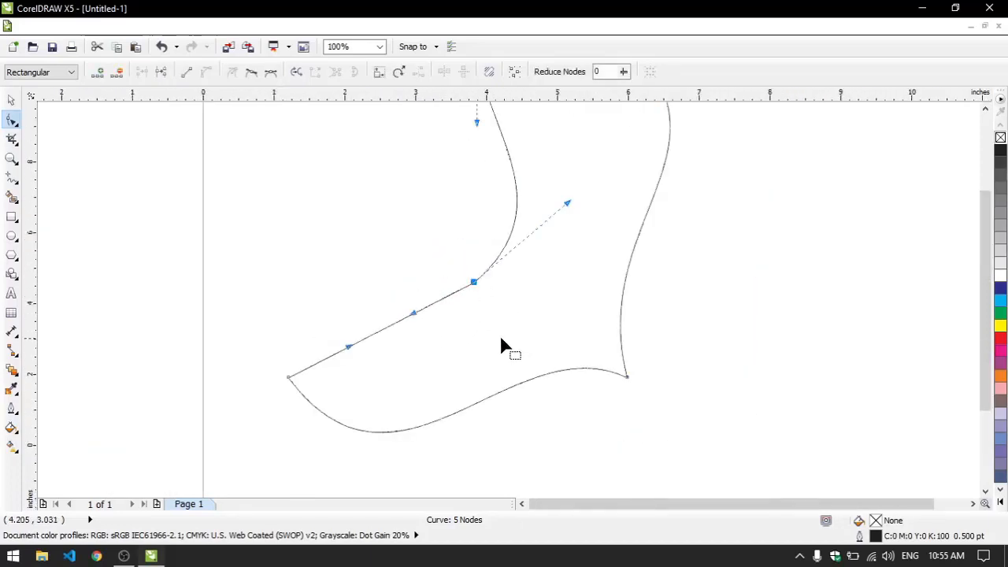
- Fill the shape with black to inspect its sharp corners, and remove the fill again
click(11, 100)
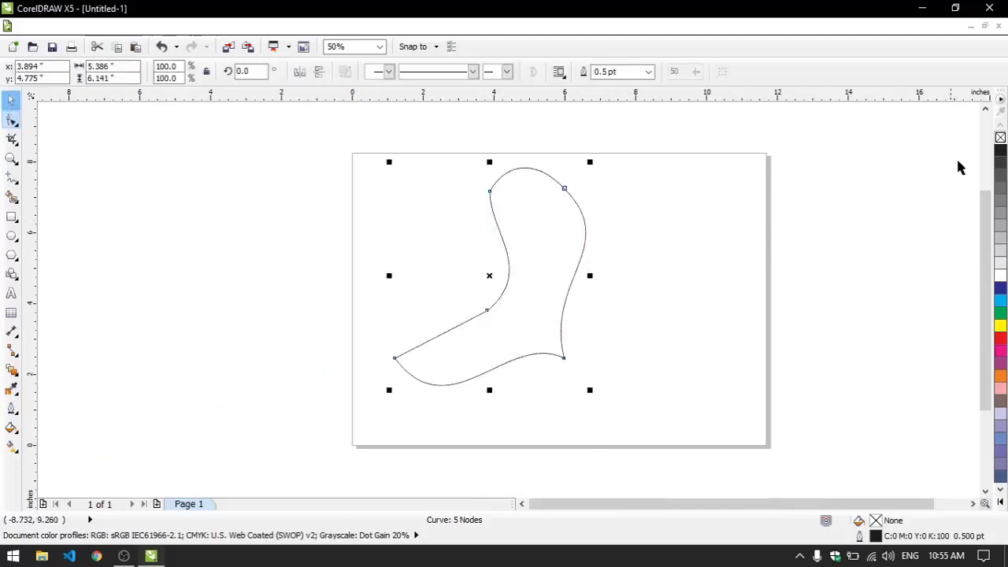
click(1001, 155)
click(774, 219)
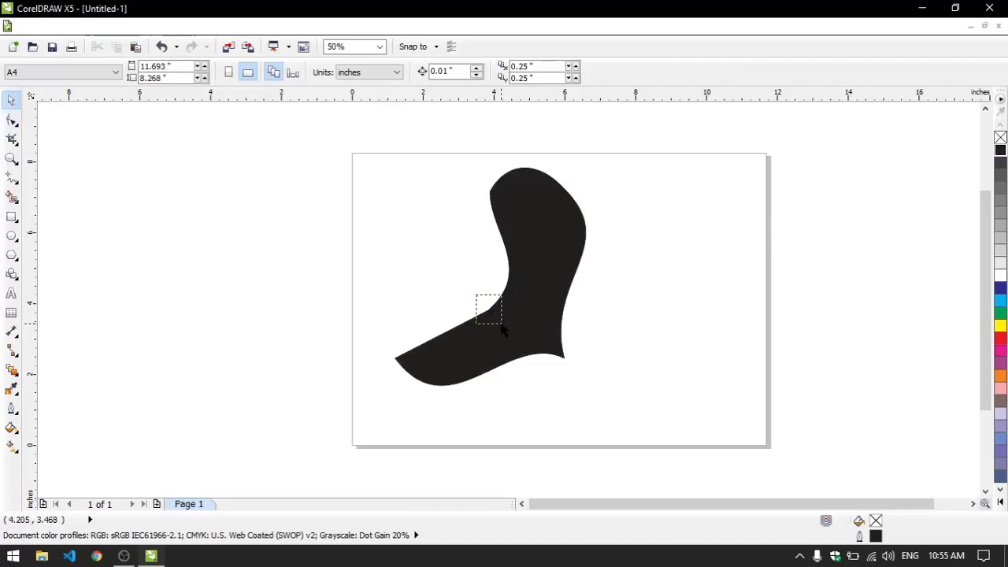
drag(468, 180, 506, 213)
click(533, 321)
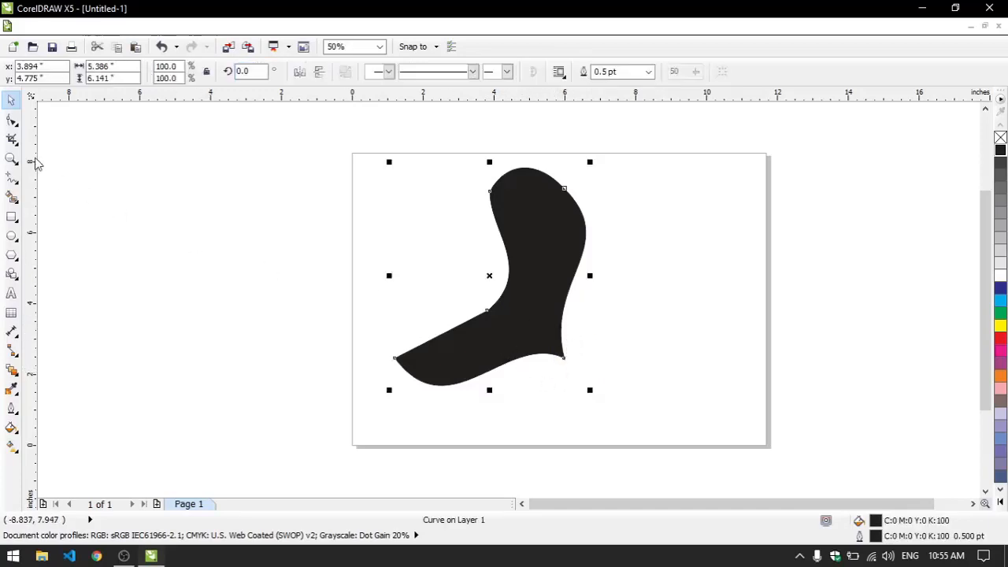
click(1000, 139)
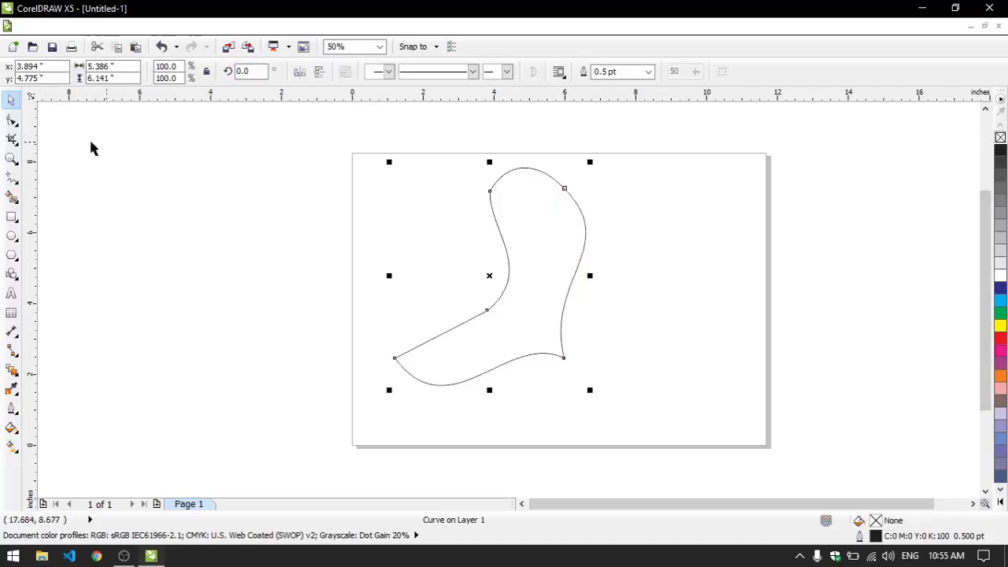
- Try smoothing the inner bend node and filling the shape with black, and undo both changes
click(12, 120)
drag(461, 258, 504, 321)
drag(458, 285, 514, 329)
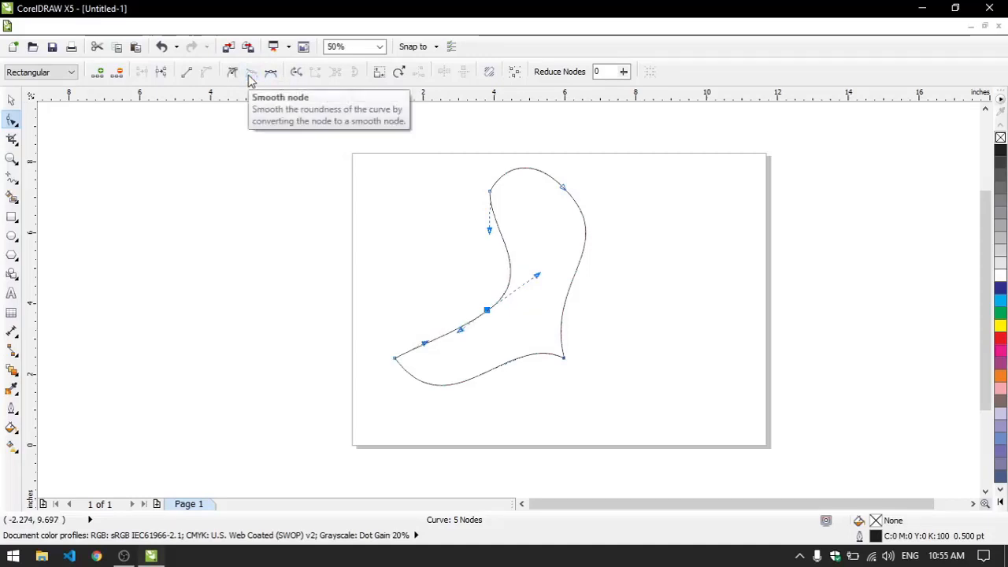
click(11, 100)
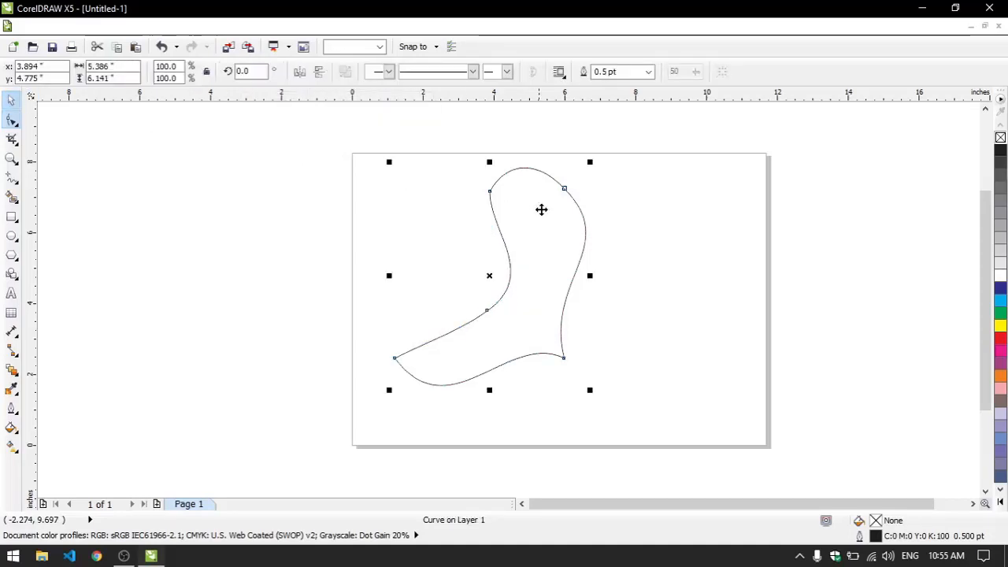
click(1000, 149)
click(711, 308)
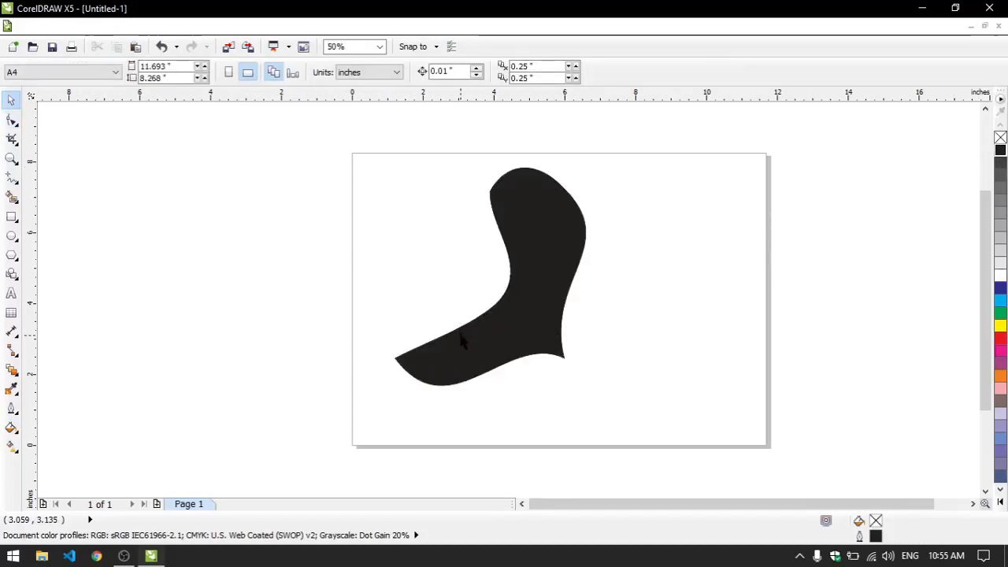
key(ctrl+z)
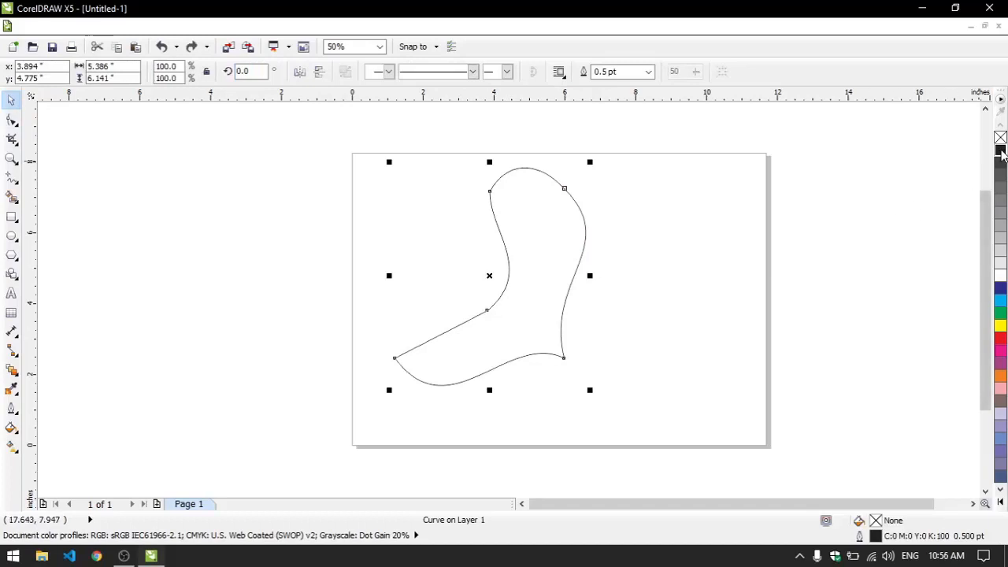
- Fill the unsmoothed shape with black, leaving the default text attributes unchanged
click(1001, 152)
click(729, 236)
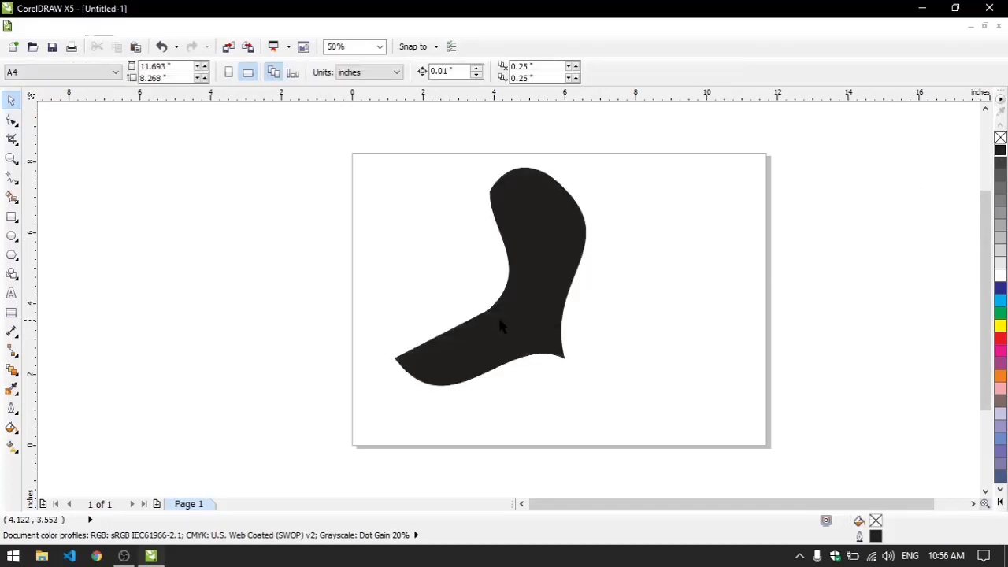
key(ctrl+b)
click(536, 344)
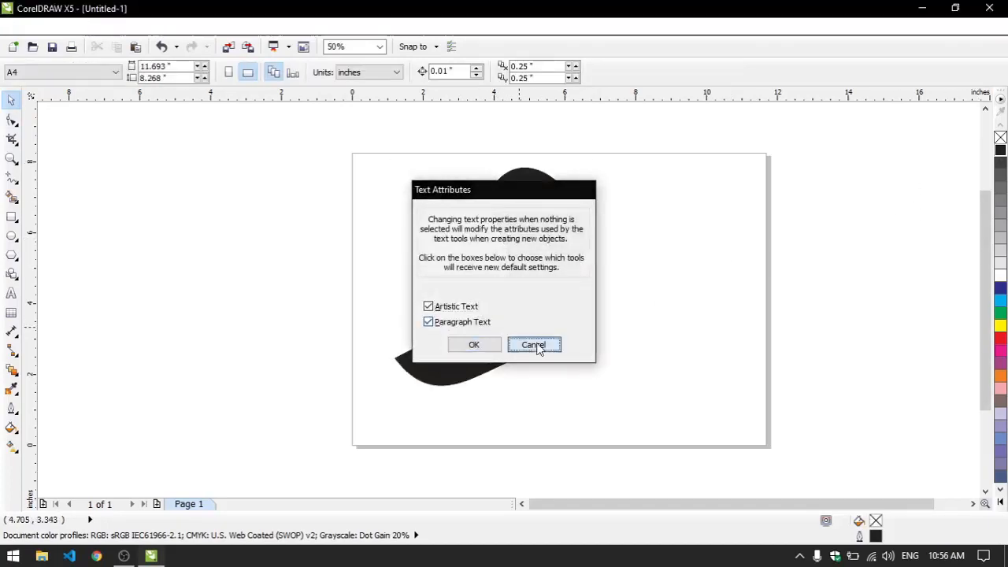
click(520, 338)
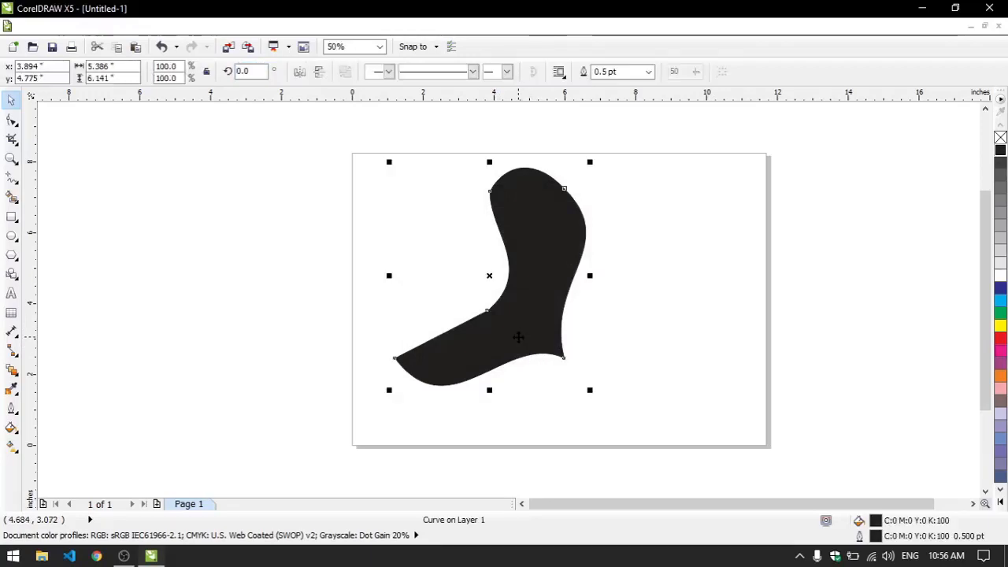
click(609, 331)
- Move the filled shape sideways across the page, undoing and redoing one move, and leave it slightly left of the page's centre
click(12, 120)
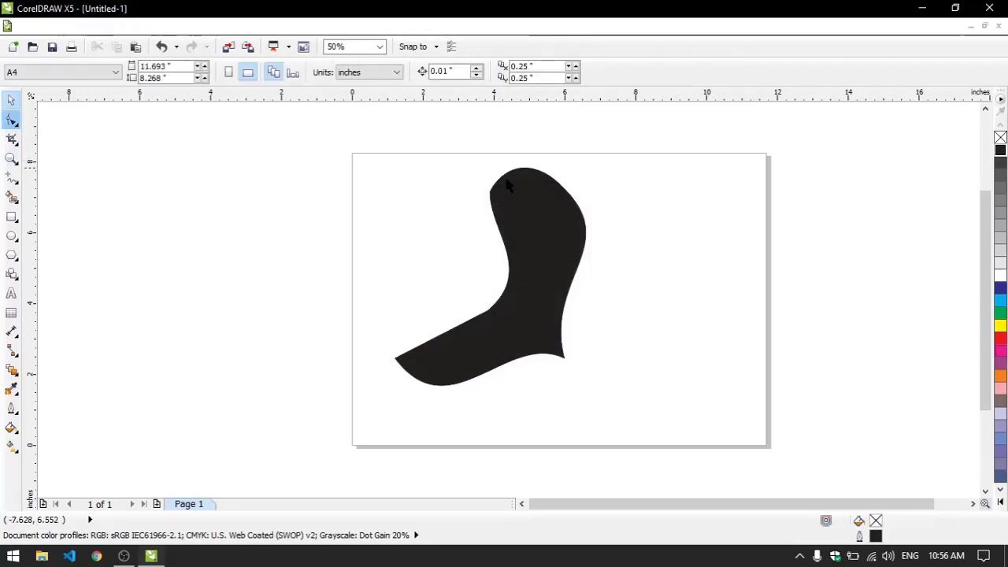
key(space)
click(543, 236)
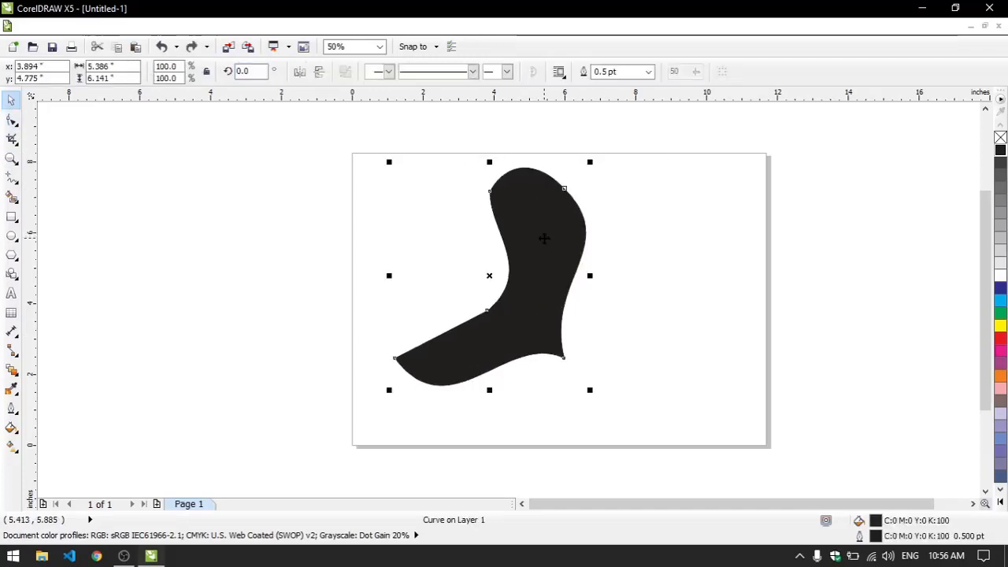
drag(544, 238, 617, 236)
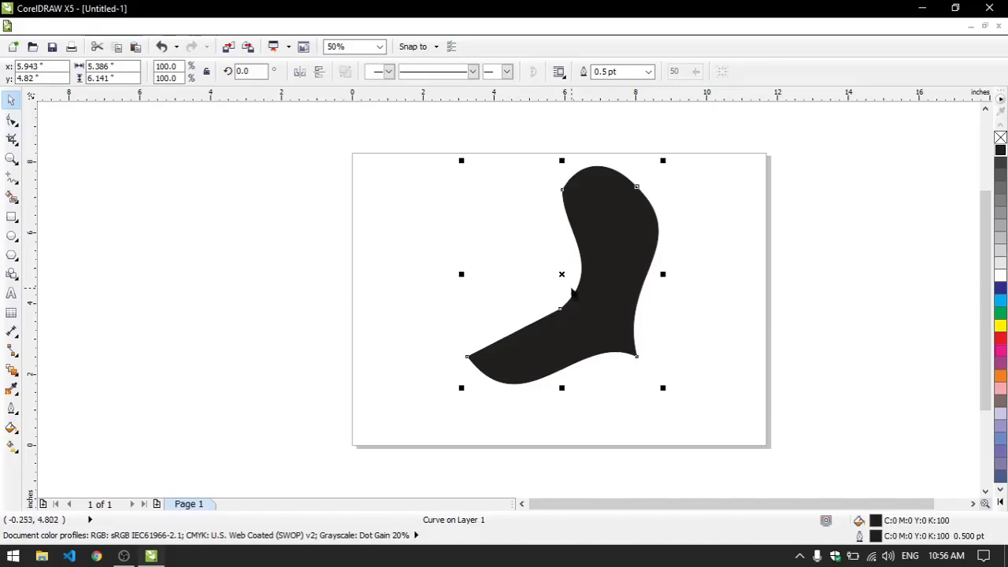
drag(573, 293, 522, 290)
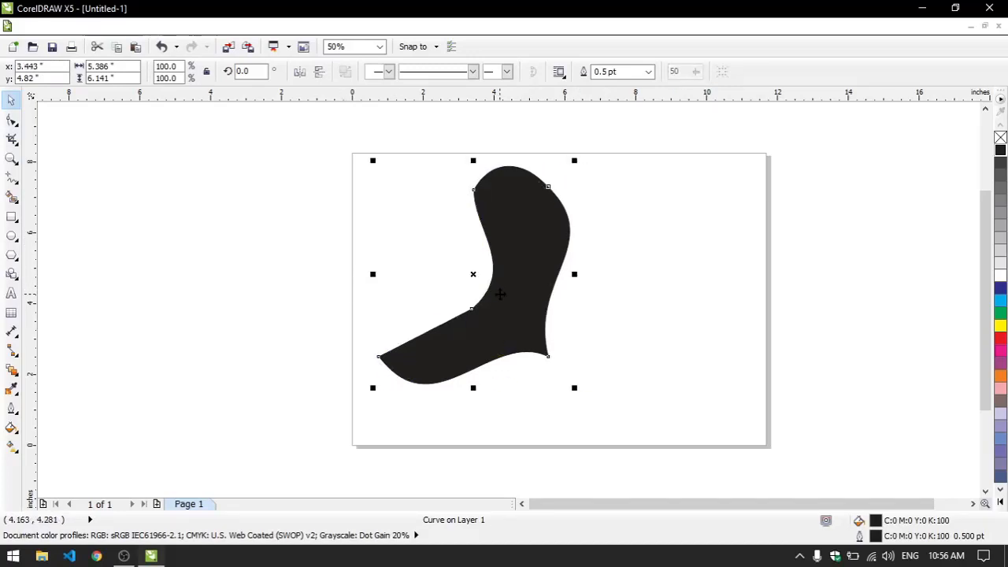
key(ctrl+z)
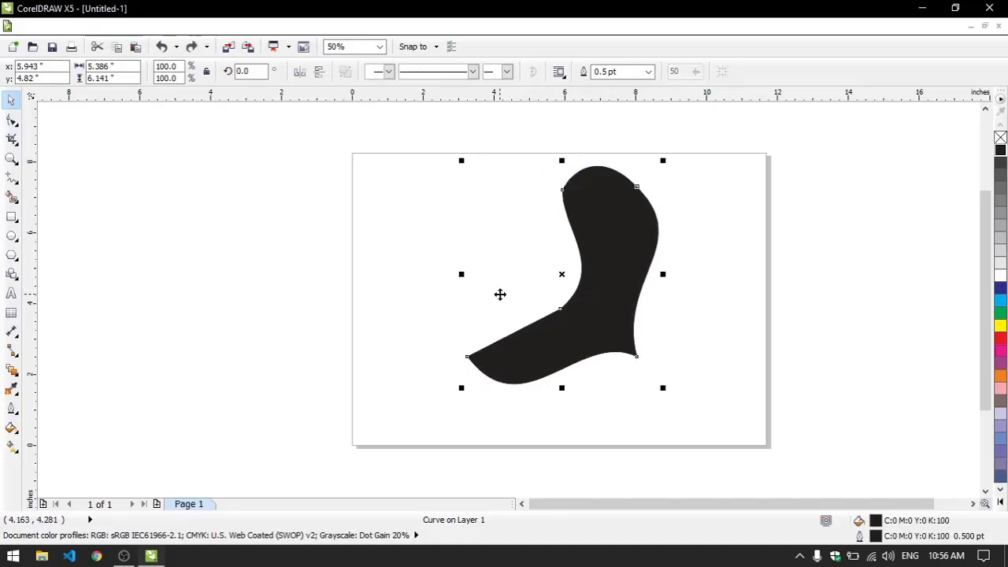
key(ctrl+shift+z)
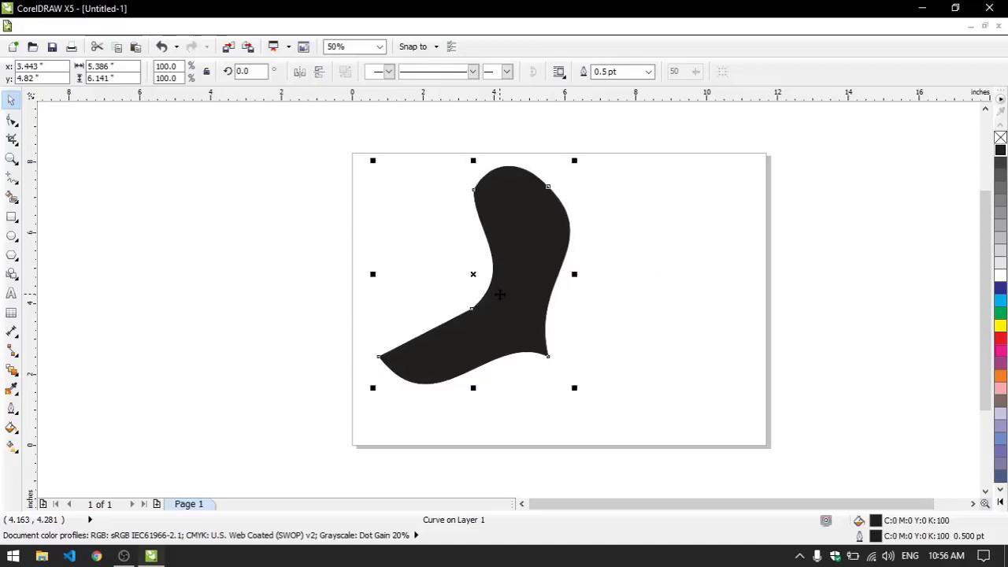
drag(515, 291, 550, 291)
click(650, 292)
- Convert the filled shape's inner bend node and lower-right corner node to smooth nodes
double_click(549, 303)
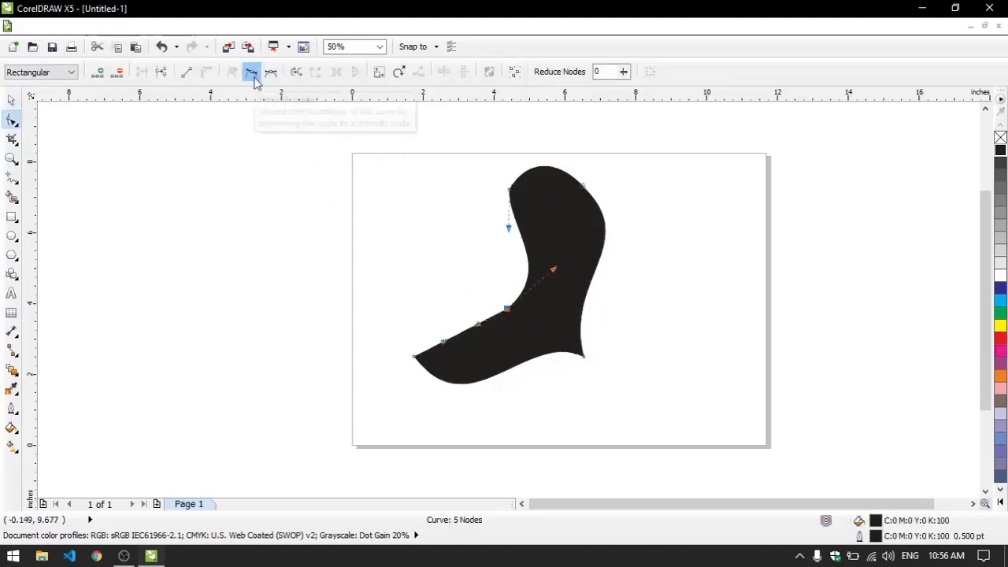
click(254, 77)
click(592, 416)
drag(617, 345, 564, 392)
click(251, 73)
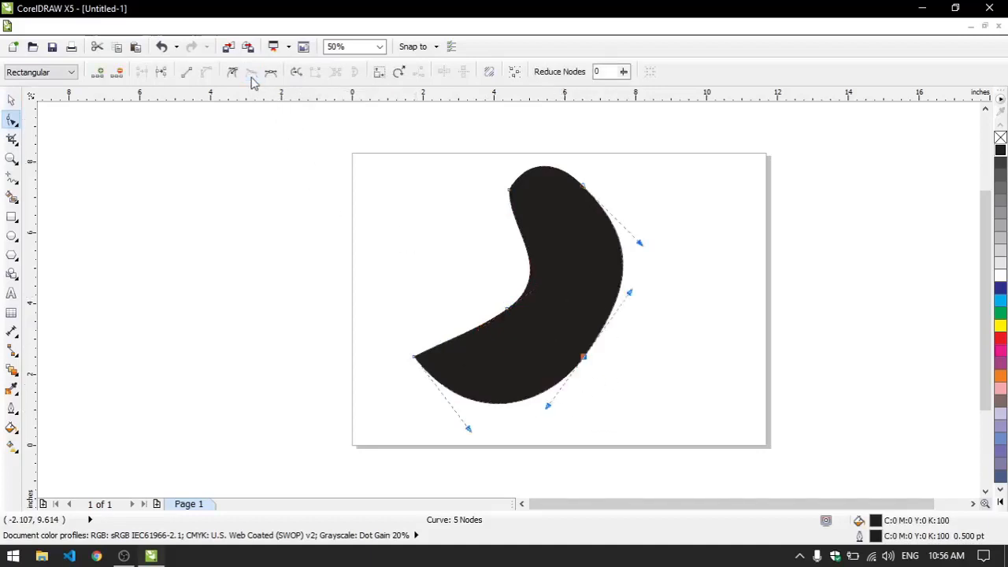
click(246, 167)
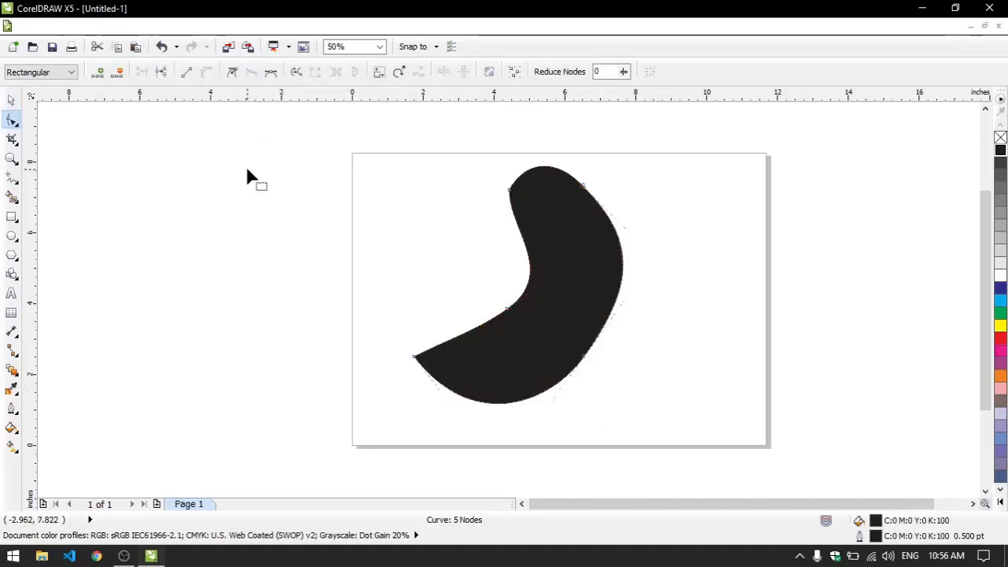
click(10, 101)
click(62, 148)
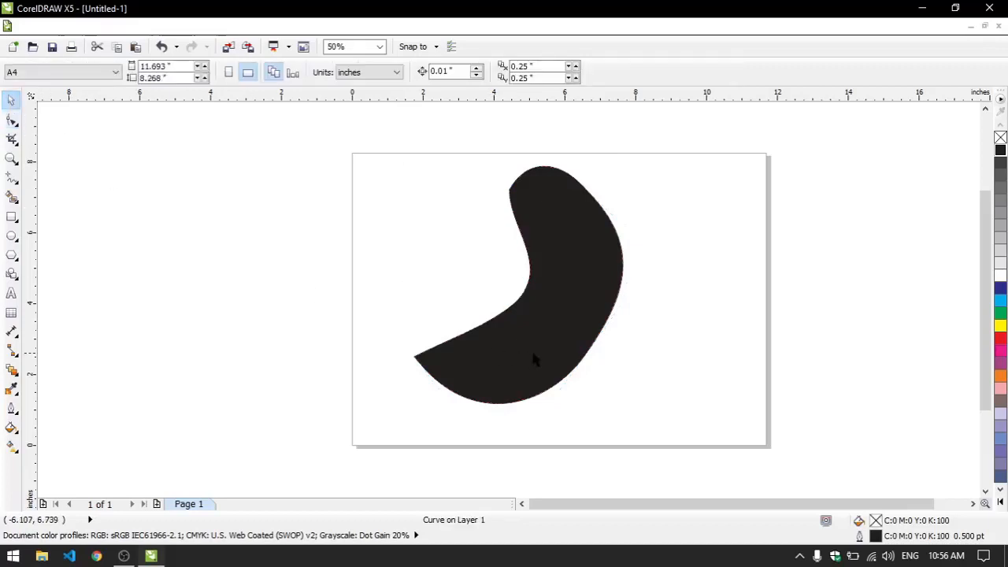
- Move the smoothed shape left to about X 3.56 and Y 4.65 inches
click(574, 312)
drag(568, 274, 524, 265)
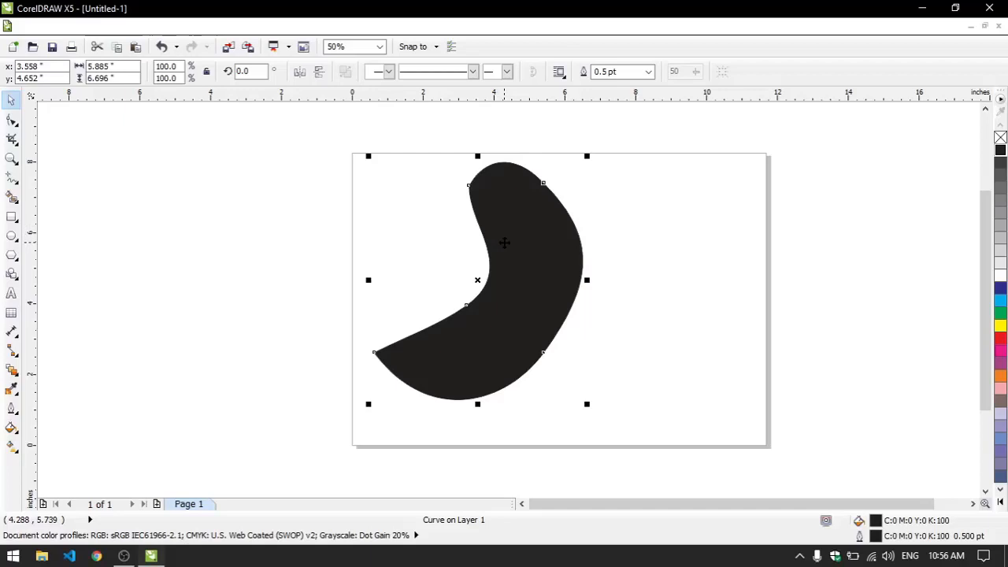
click(536, 234)
- Convert the shape's upper-left node to a smooth node and swing its upper handle to nearly vertical
click(11, 120)
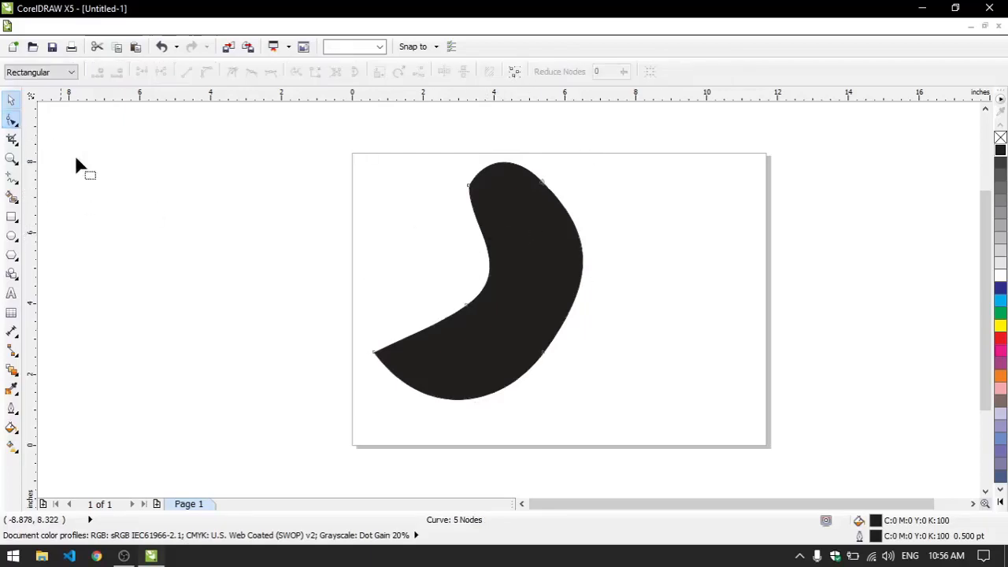
click(468, 186)
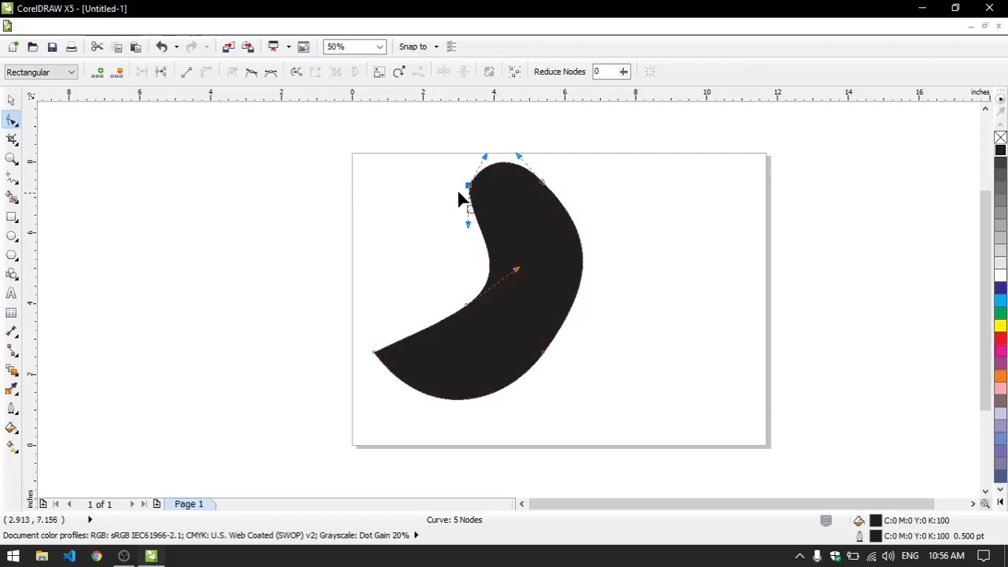
mouse_move(481, 161)
mouse_down()
mouse_move(497, 167)
mouse_move(484, 155)
mouse_up()
drag(459, 176, 476, 195)
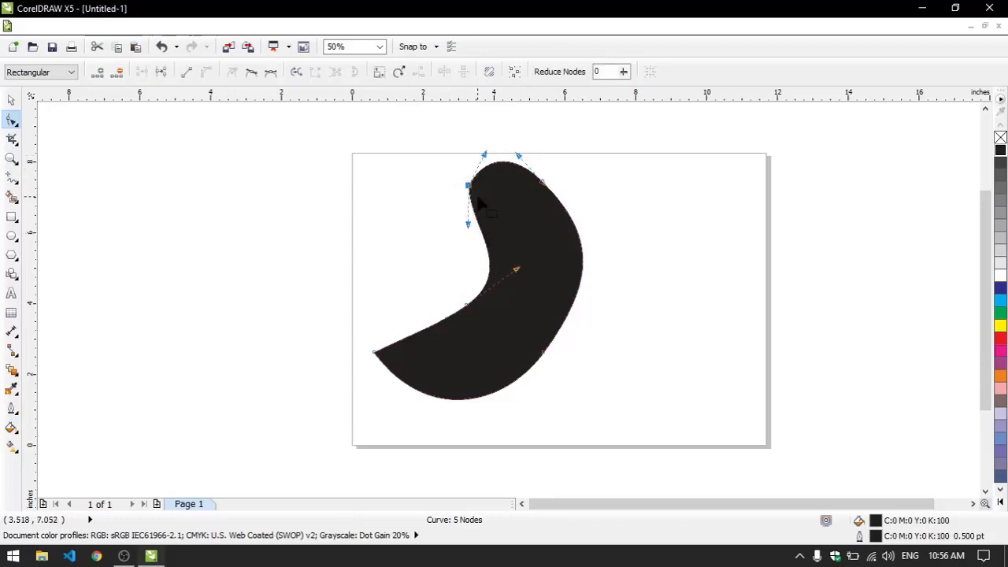
click(252, 72)
mouse_move(477, 153)
mouse_down()
mouse_move(485, 154)
mouse_move(467, 146)
mouse_up()
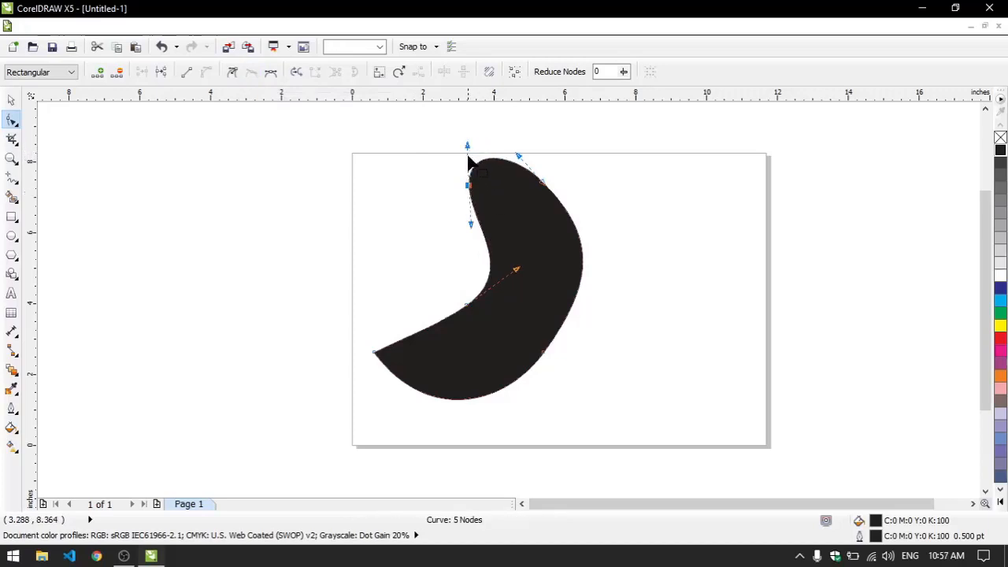
- Slightly adjust the inner bend node's handle and swing the lower-right node's upper handle inward to narrow the right edge
mouse_move(516, 270)
mouse_down()
mouse_move(501, 252)
mouse_move(515, 275)
mouse_up()
drag(523, 323, 557, 368)
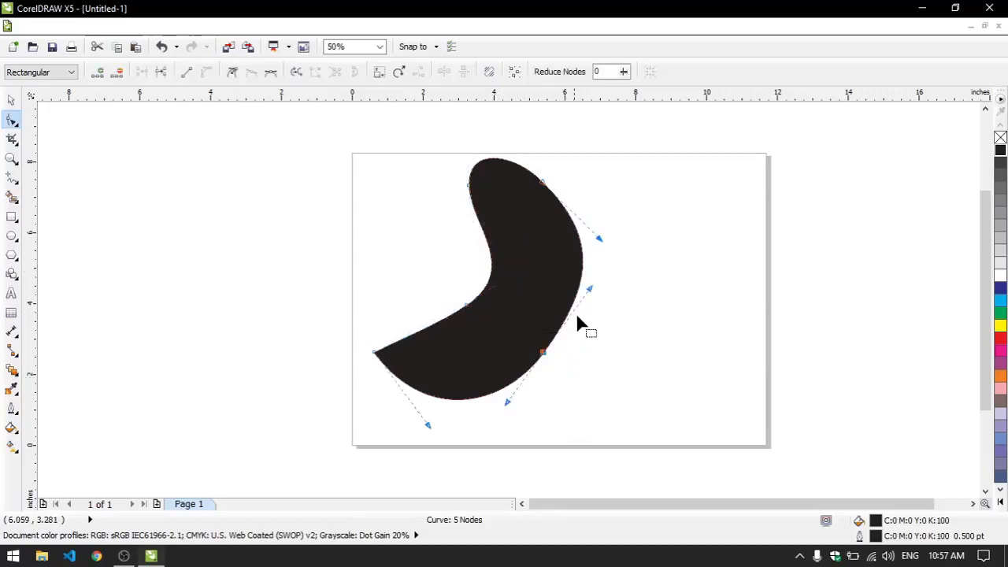
drag(590, 290, 556, 271)
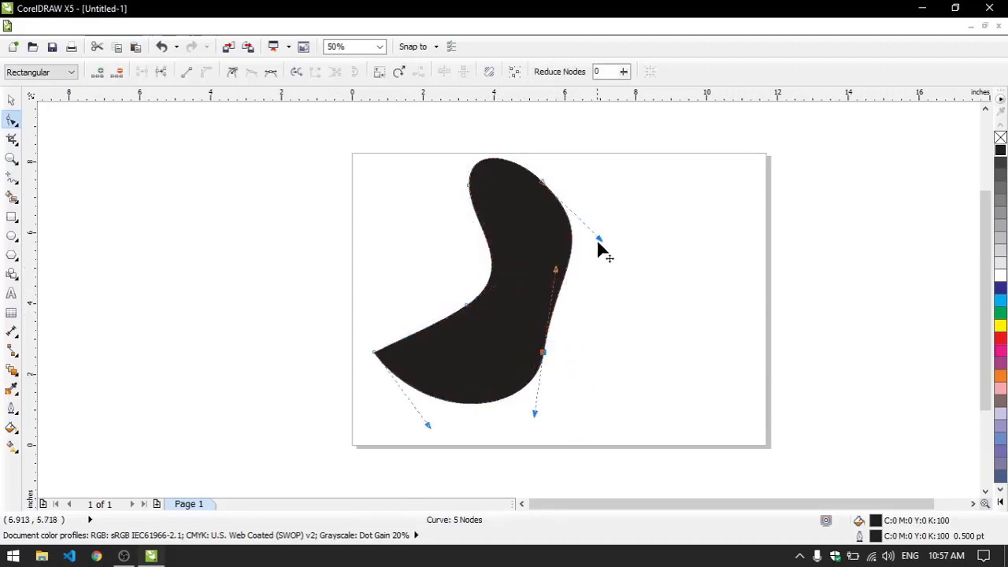
- Swing the upper-right node's lower handle outward to bulge the right edge, and move the filled shape slightly right and up
drag(598, 241, 617, 214)
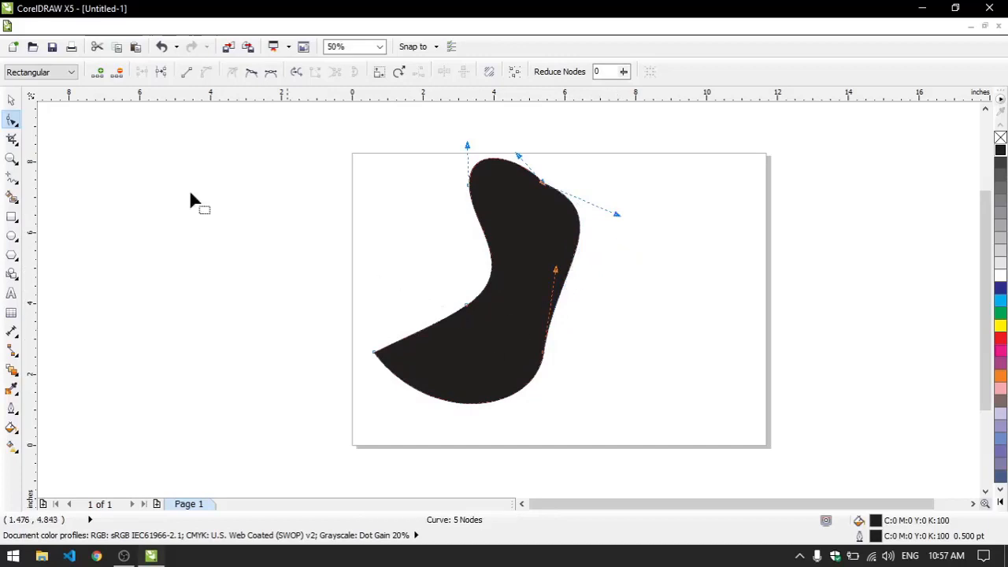
click(11, 100)
drag(526, 271, 557, 262)
double_click(557, 262)
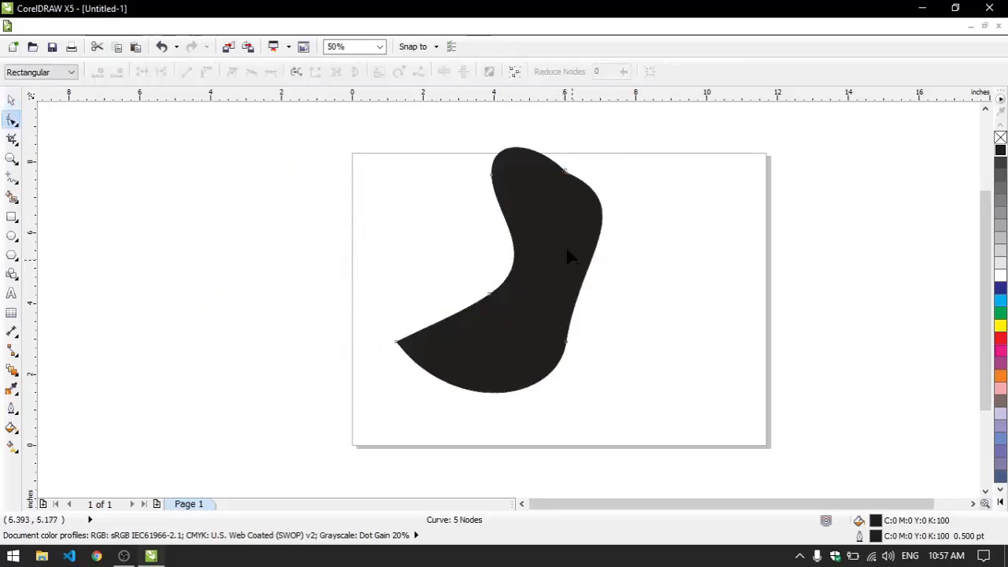
- Select all nodes of the filled shape and convert its curved segments to straight lines
drag(542, 179, 586, 191)
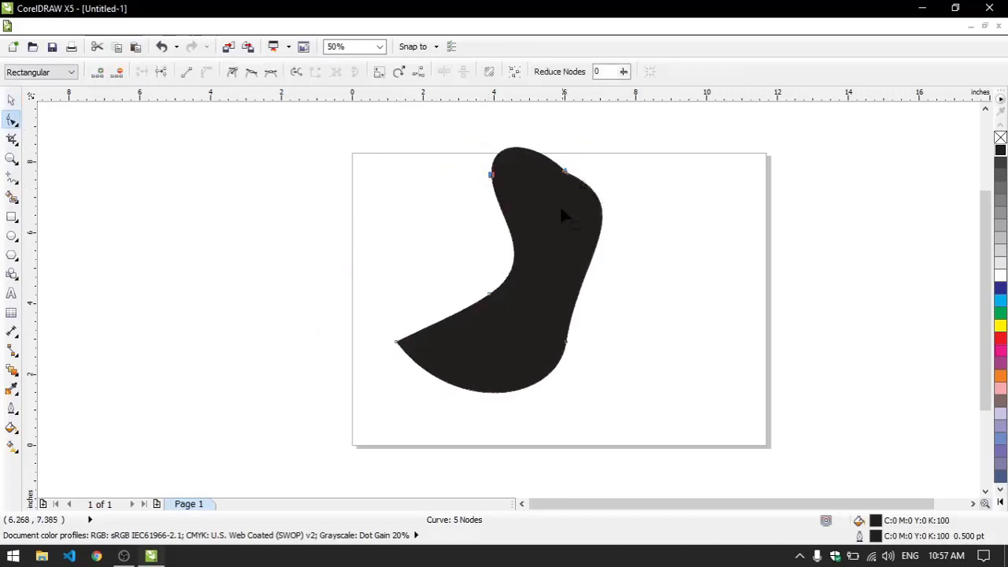
drag(344, 137, 661, 428)
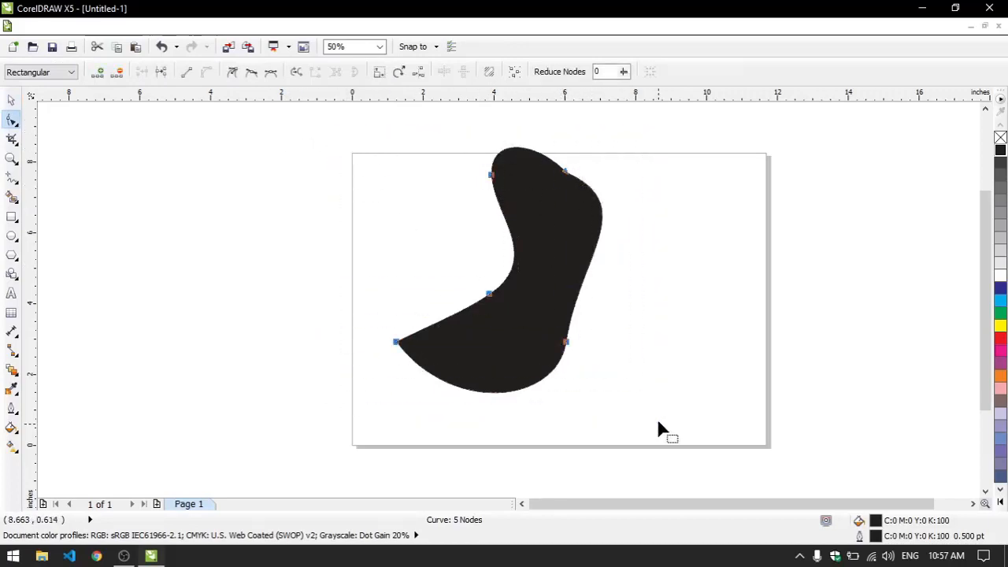
click(186, 72)
click(404, 211)
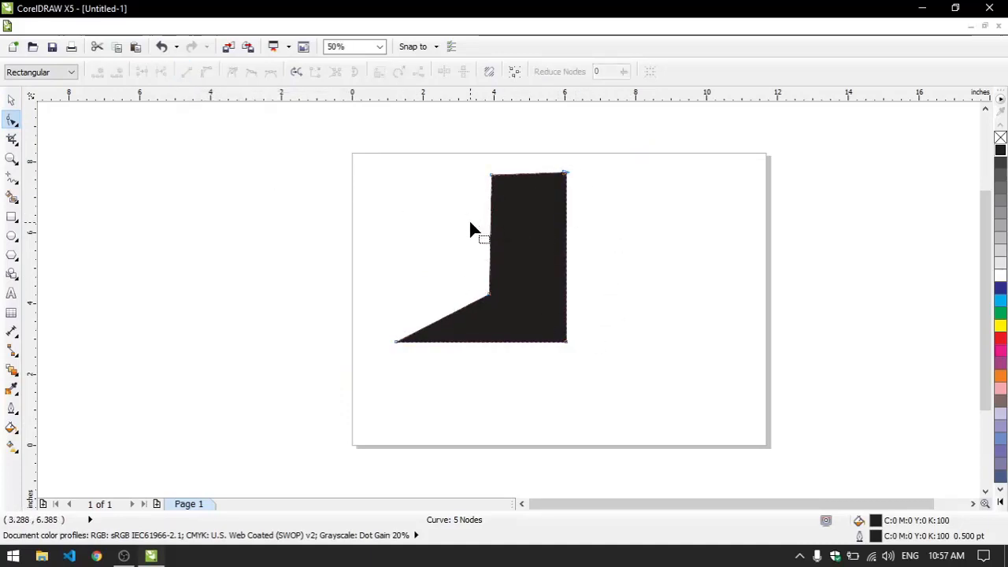
- Move the straight-edged shape off the page to the left, at about X -3.64 and Y 5.11 inches, and remove its fill
click(11, 100)
drag(539, 229, 279, 234)
click(1001, 139)
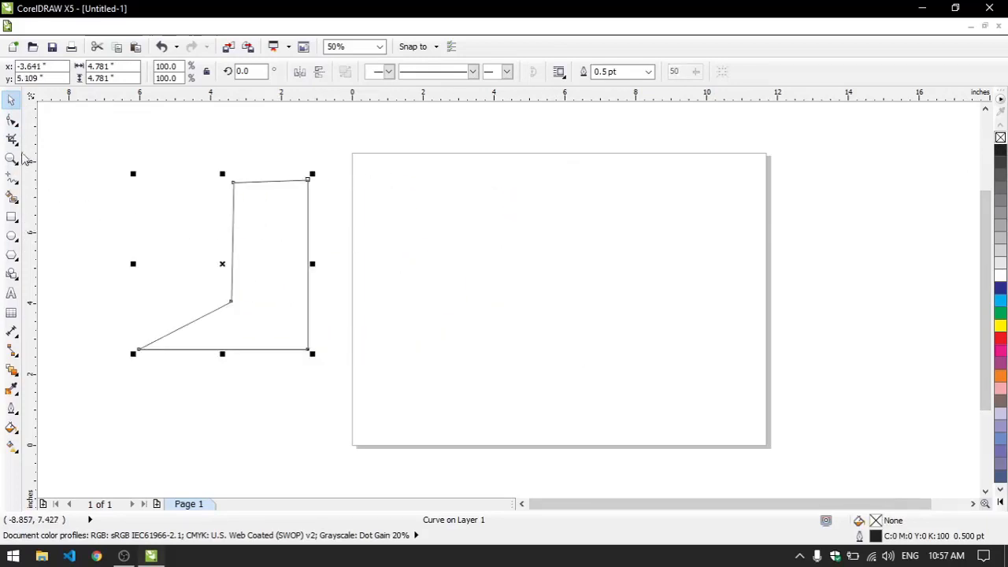
- Draw a straight horizontal line 8 inches long near the page's upper edge with the Freehand tool
click(12, 180)
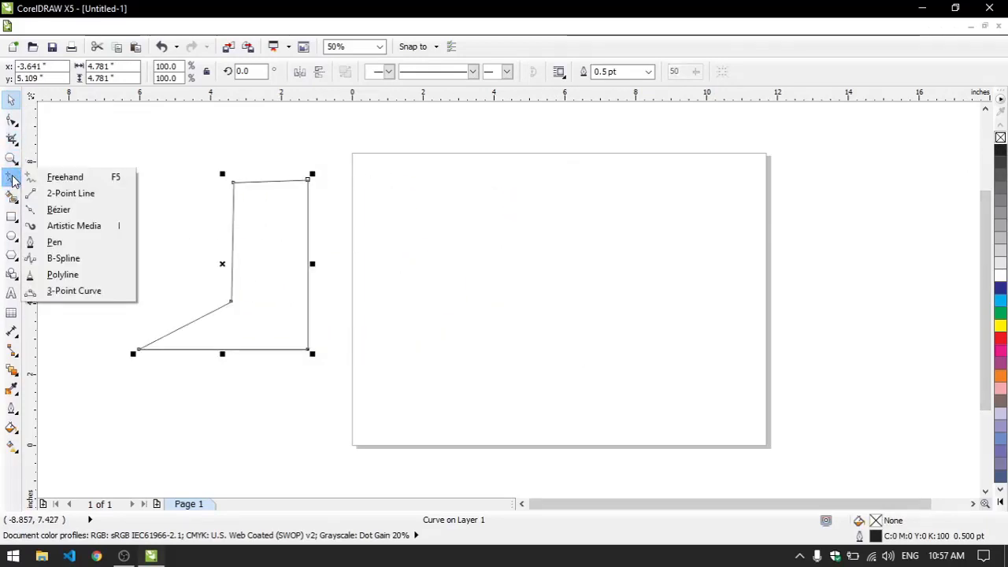
click(63, 176)
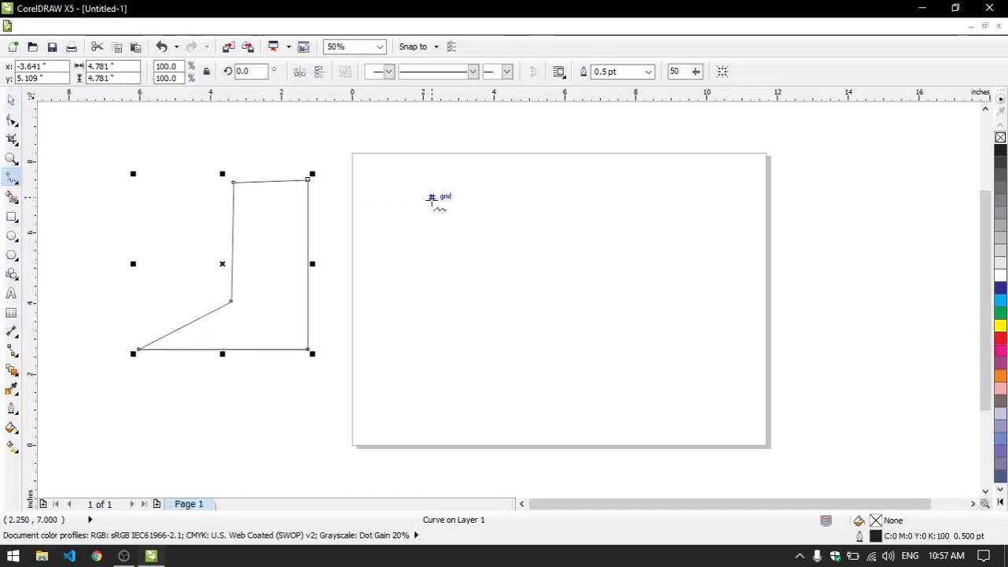
click(412, 188)
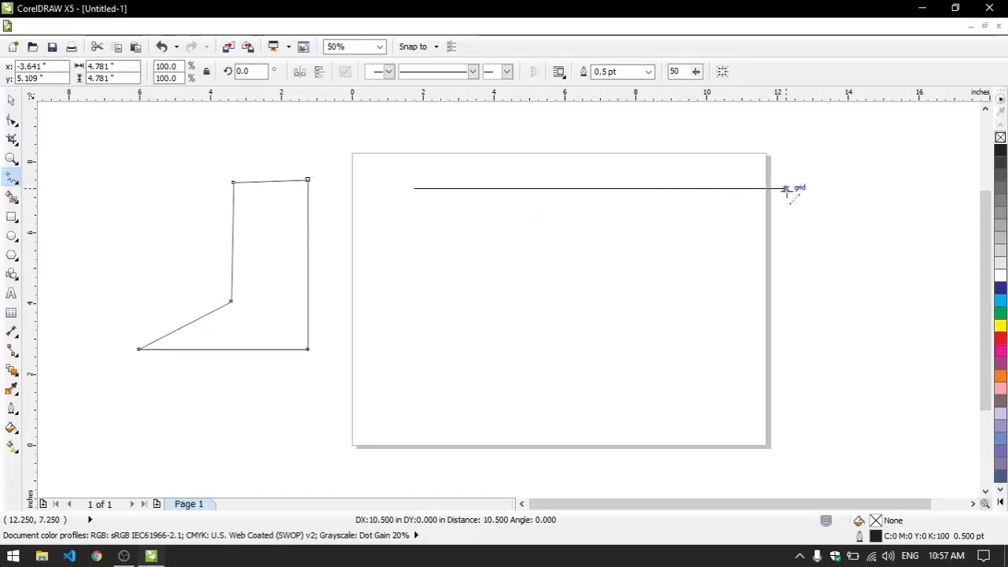
click(701, 187)
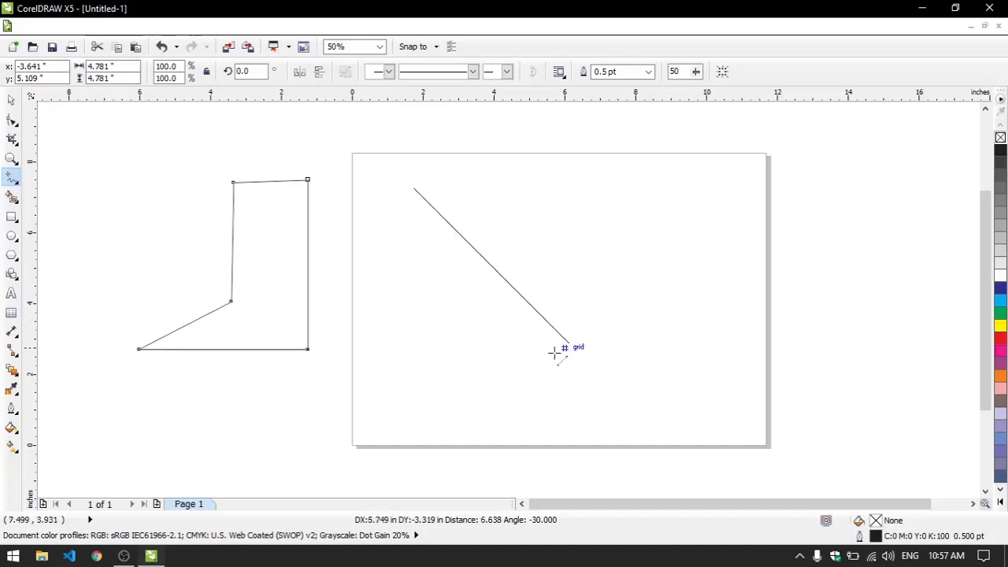
click(696, 187)
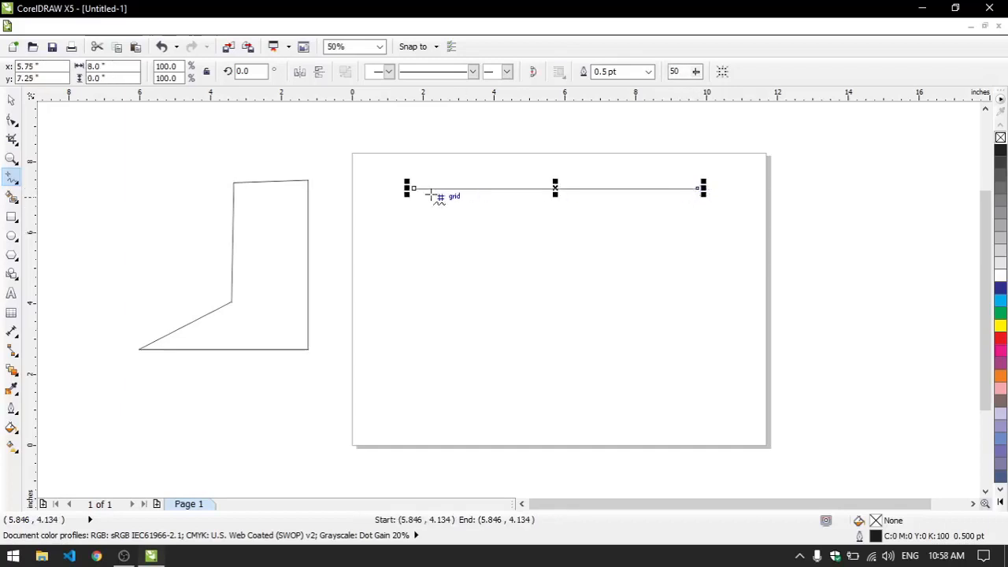
- Select both end nodes of the horizontal line with the Shape tool and convert its segment to a curve
click(12, 120)
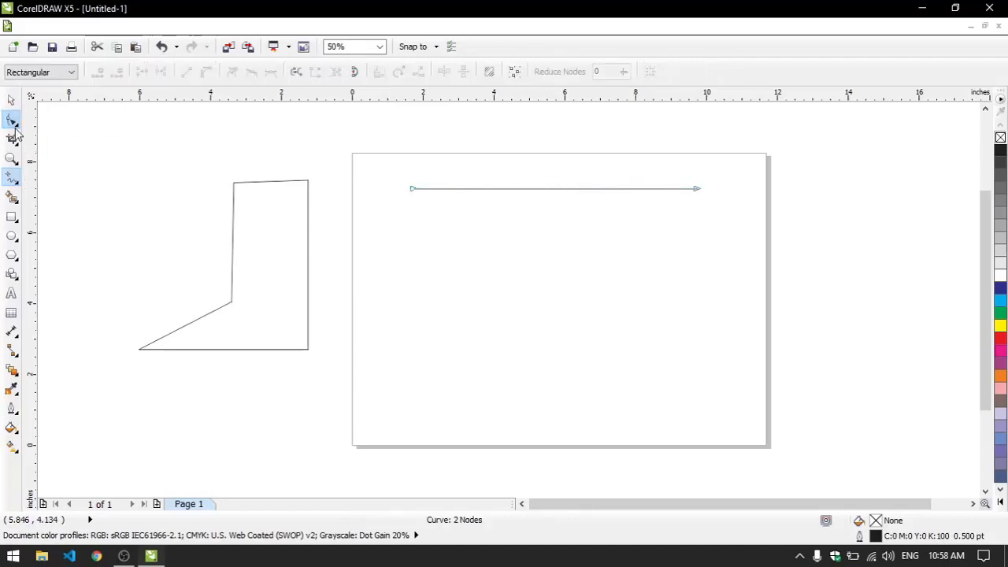
drag(379, 168, 731, 228)
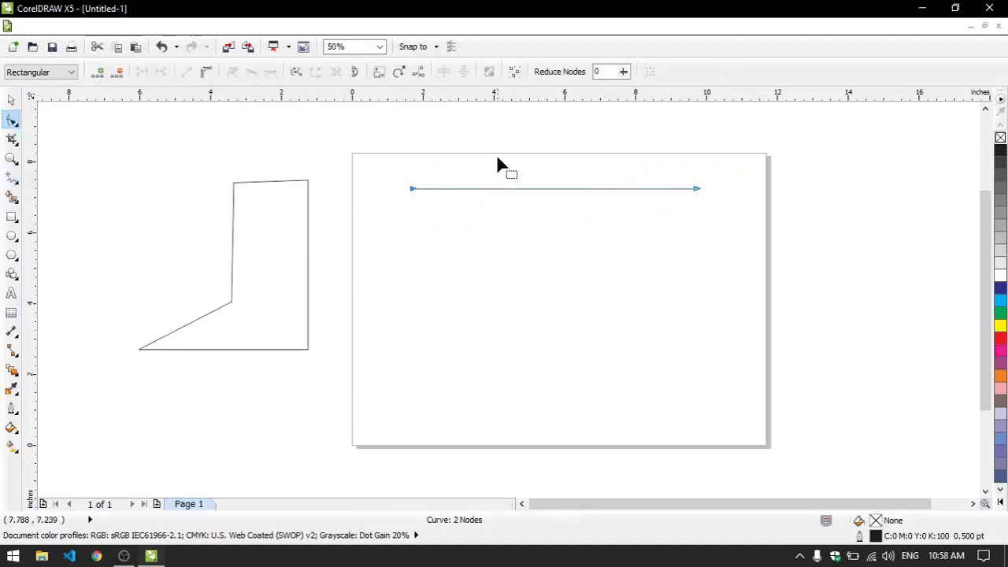
click(449, 221)
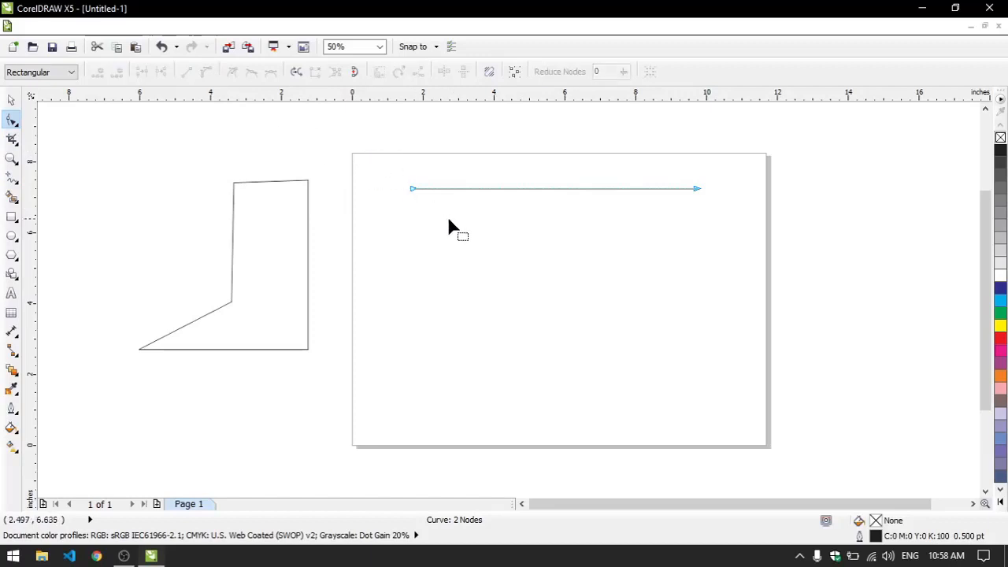
drag(392, 180, 520, 268)
- Try bending the right part of the line upward, and undo the bend
drag(602, 189, 610, 153)
key(ctrl+z)
key(ctrl+z)
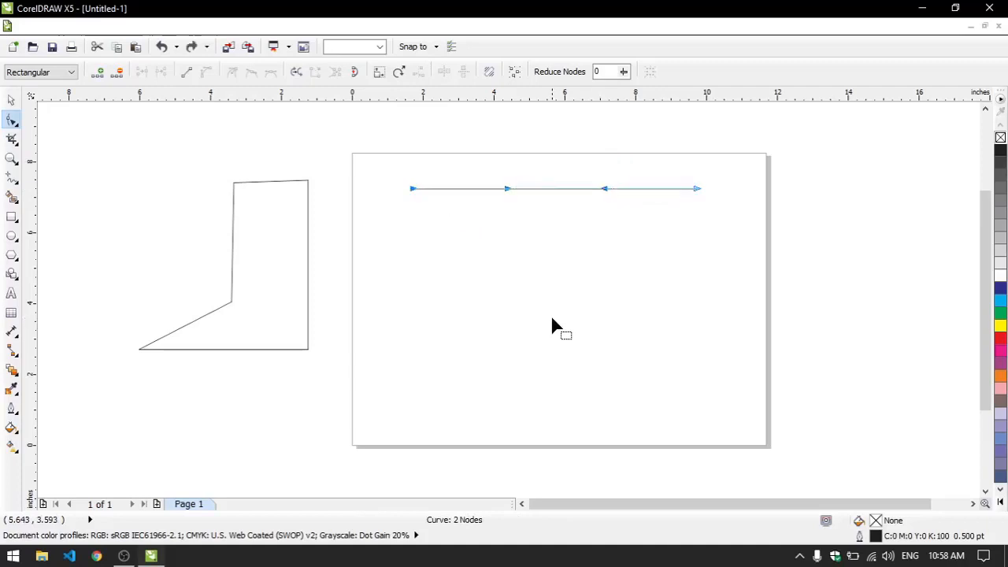
- Add a node at the midpoint of the horizontal line
drag(394, 166, 434, 226)
click(449, 250)
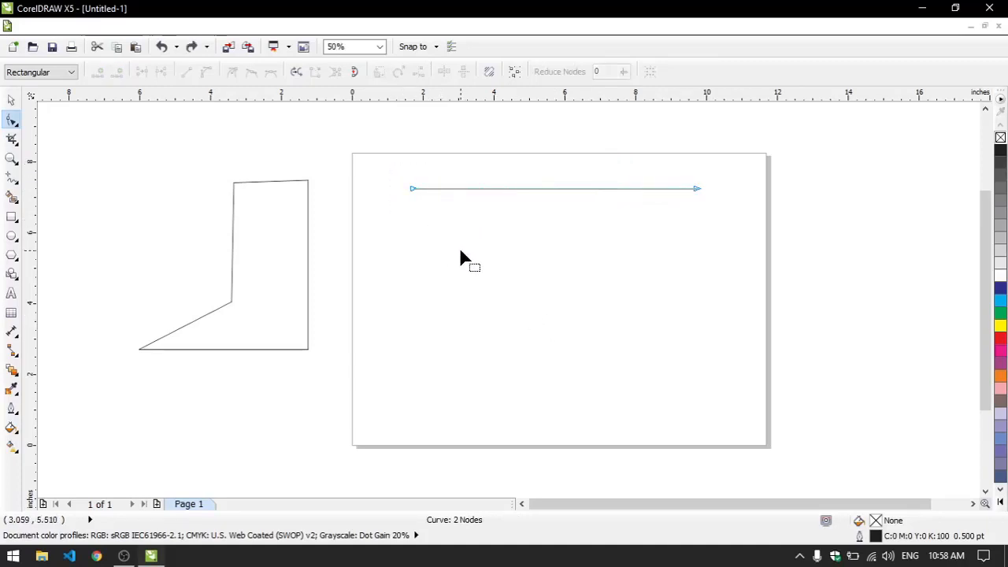
drag(447, 210, 460, 221)
click(458, 215)
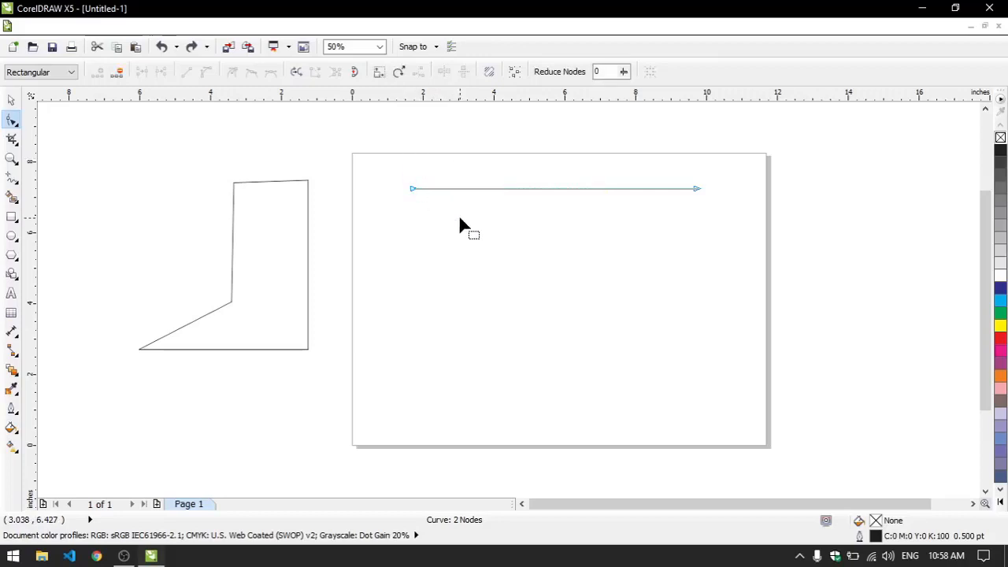
drag(675, 165, 723, 220)
key(plus)
click(724, 220)
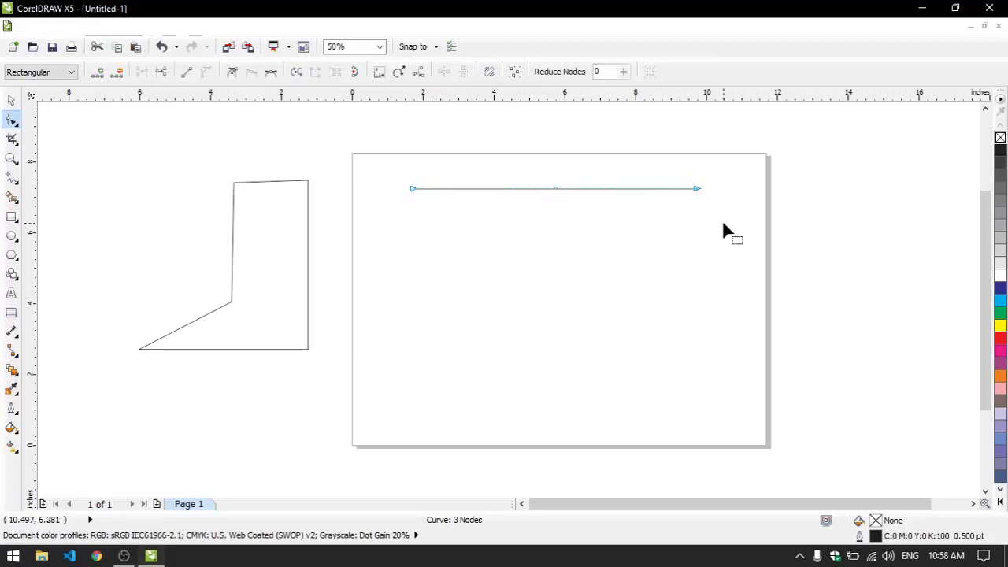
drag(679, 172, 714, 209)
drag(379, 173, 731, 216)
click(730, 215)
drag(676, 177, 721, 217)
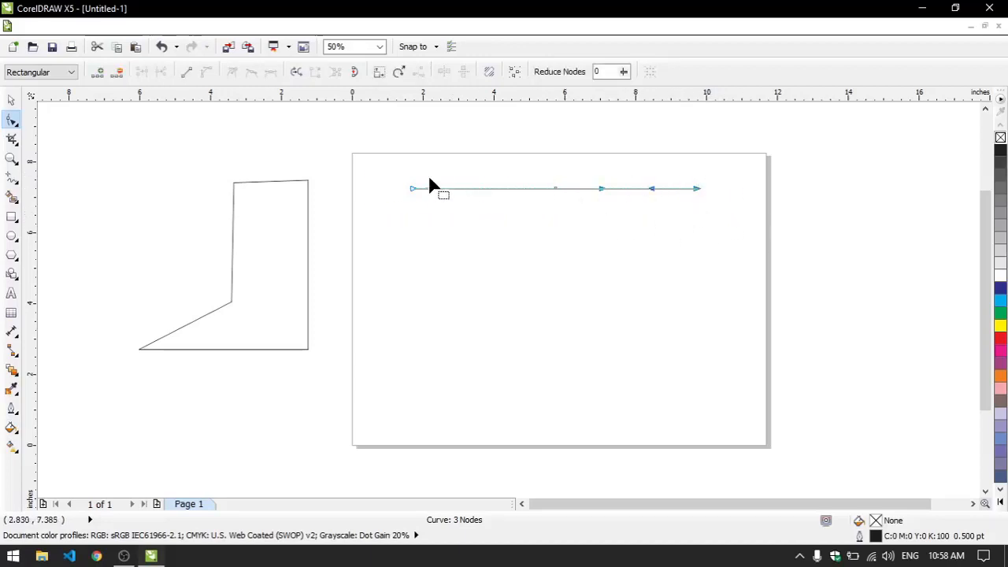
drag(396, 171, 441, 214)
click(408, 288)
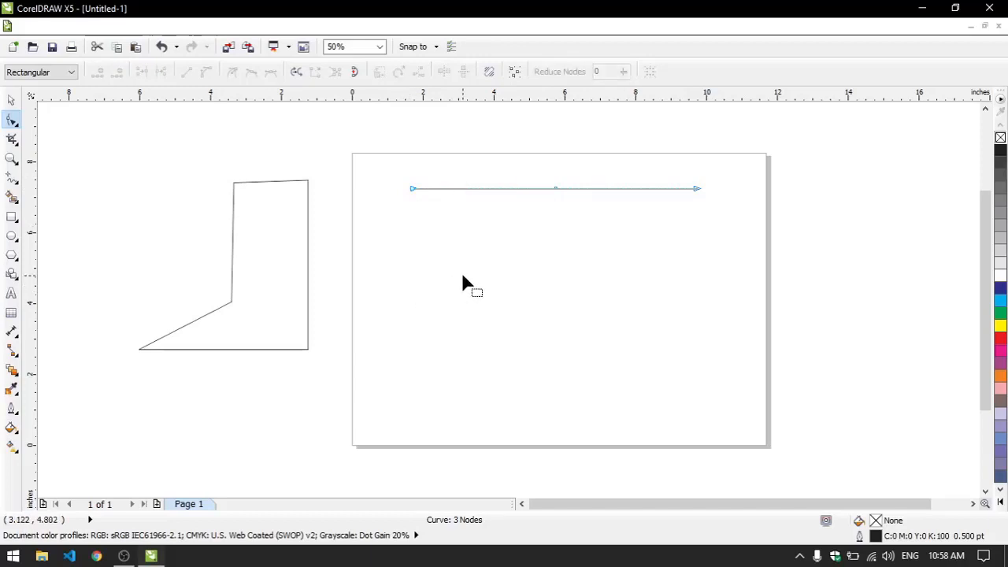
click(555, 189)
drag(416, 152, 676, 244)
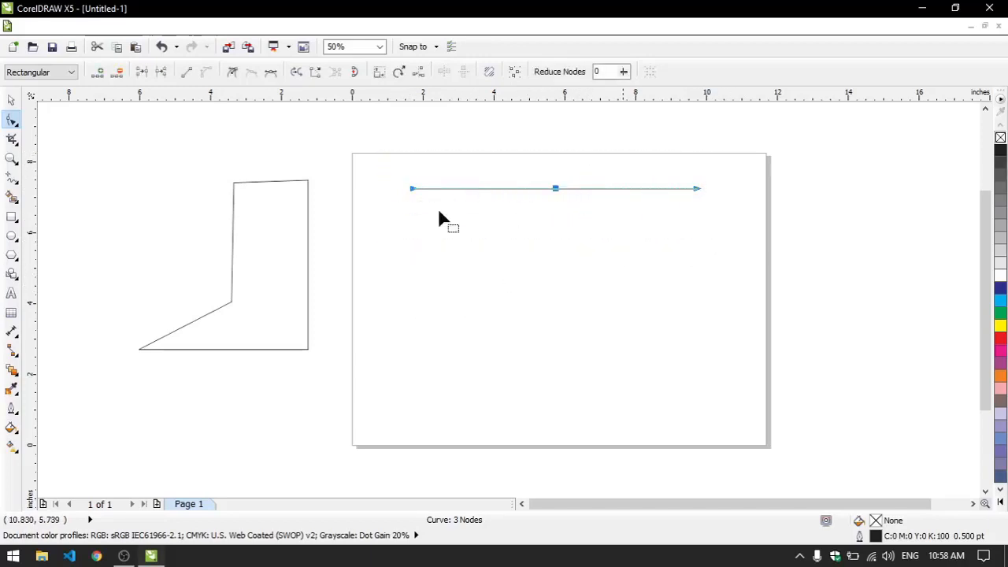
click(473, 208)
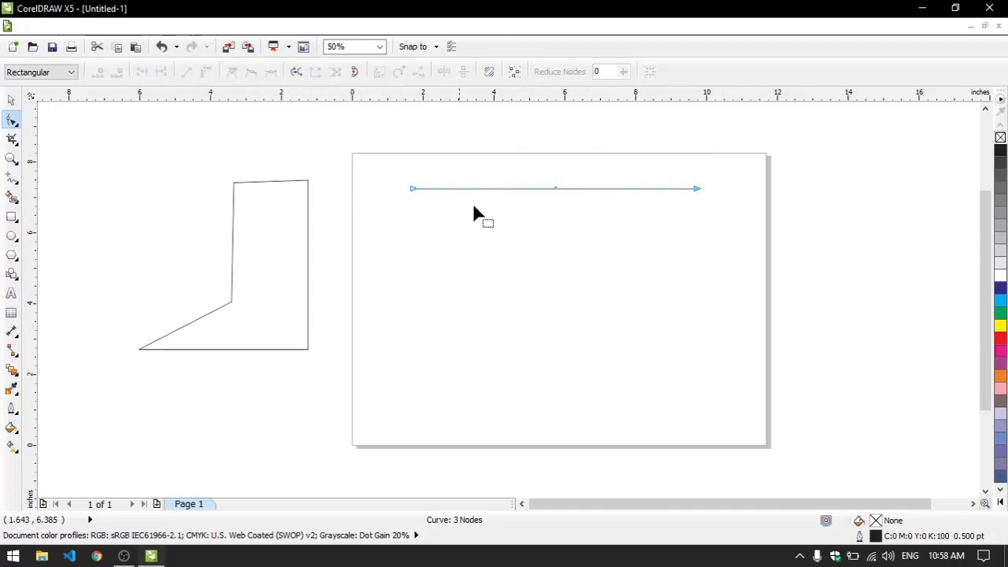
- Pull the middle node's left handle down and its right handle up to shape the line into an S-shaped wave
drag(525, 166, 580, 208)
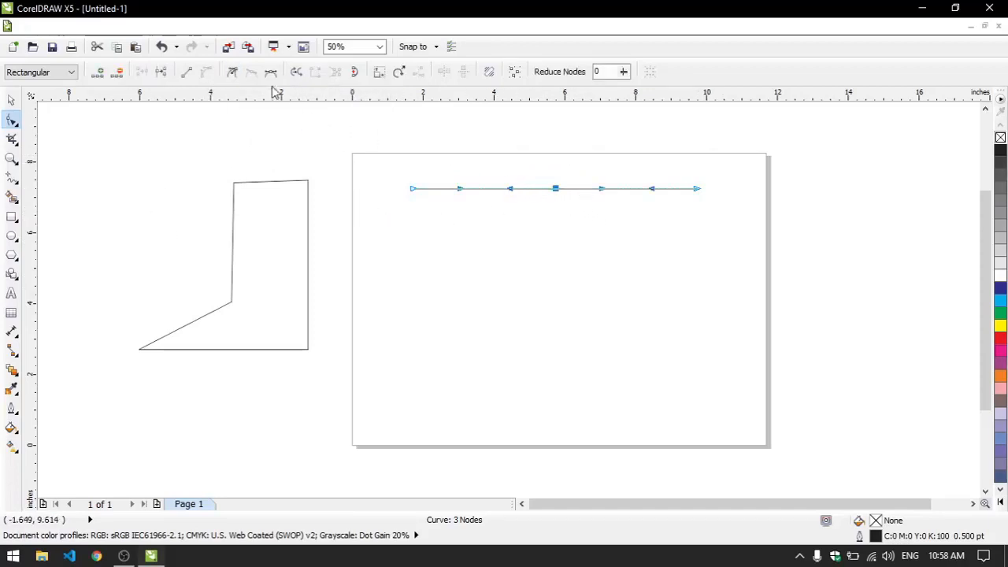
click(483, 189)
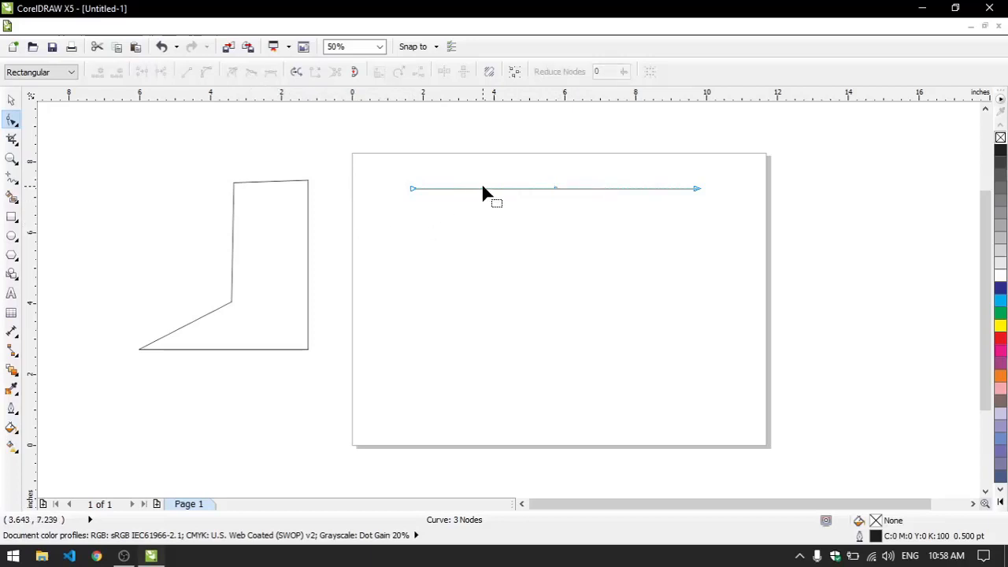
drag(523, 168, 593, 229)
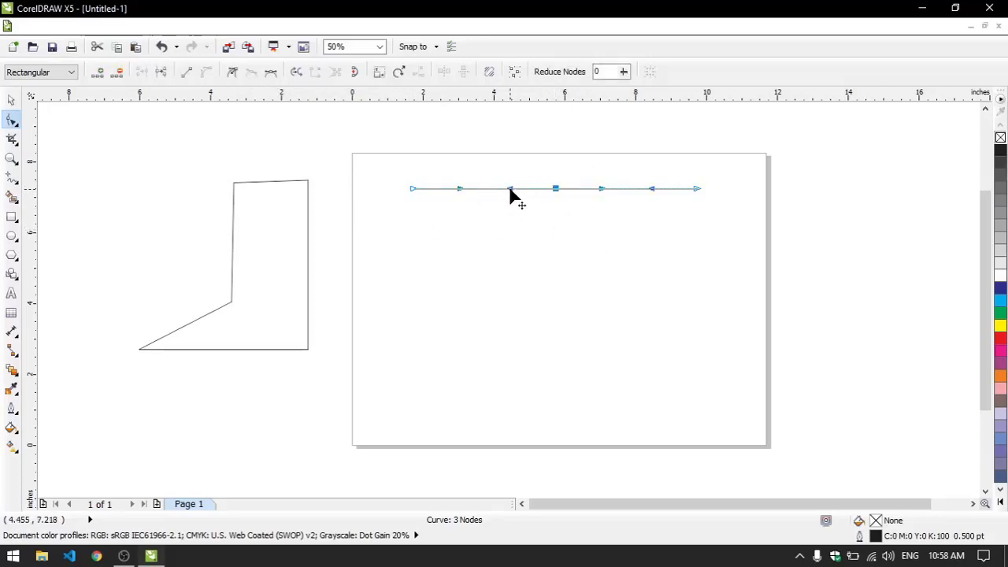
drag(510, 190, 474, 253)
drag(594, 163, 618, 143)
click(592, 209)
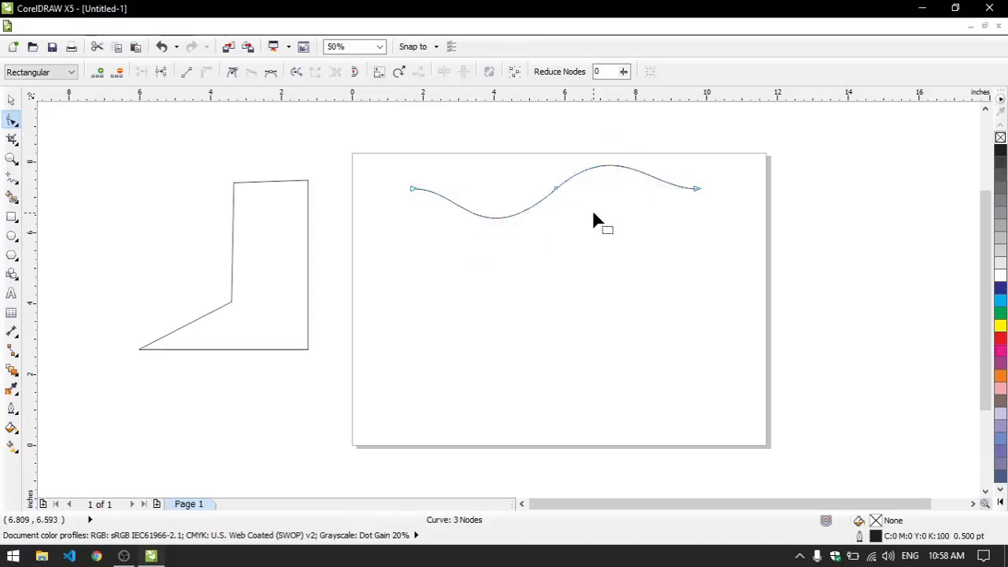
- Shift the wave to X 6.0 inches and repeat its duplication straight downward to make nine evenly spaced waves
click(12, 101)
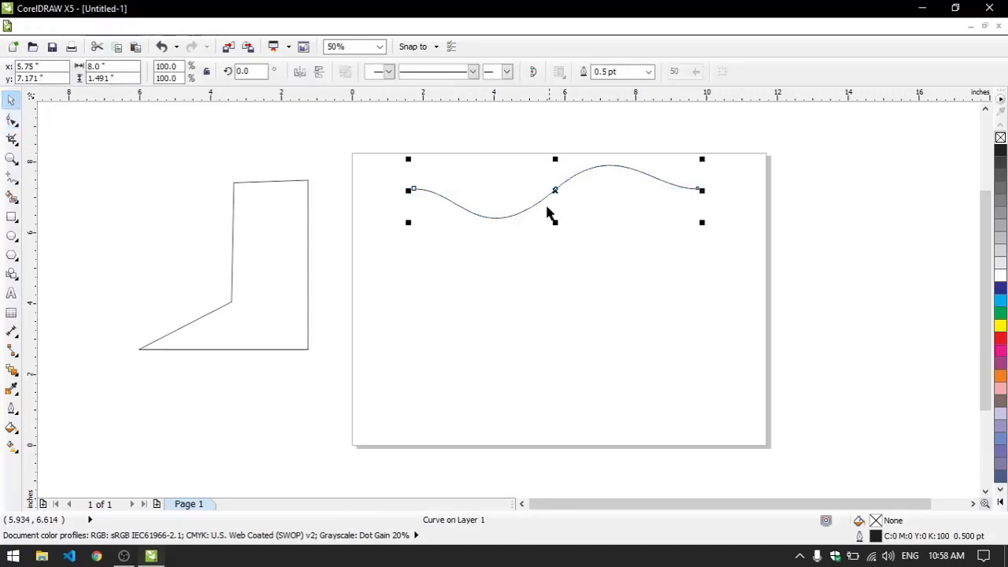
drag(542, 211, 556, 226)
key(ctrl+r)
key(ctrl+r)
key(ctrl+r)
key(ctrl+r)
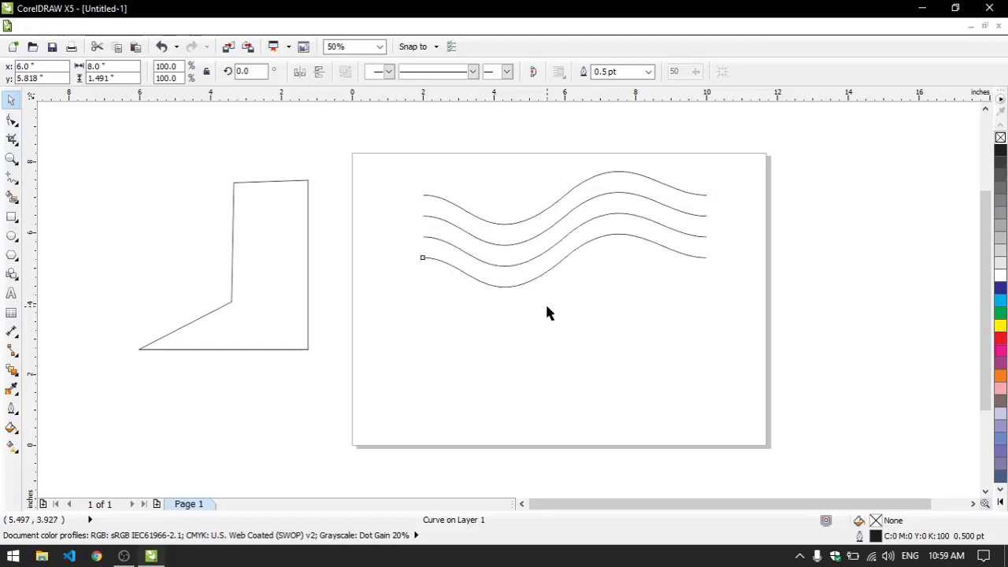
key(ctrl+r)
key(ctrl+r)
key(ctrl+r)
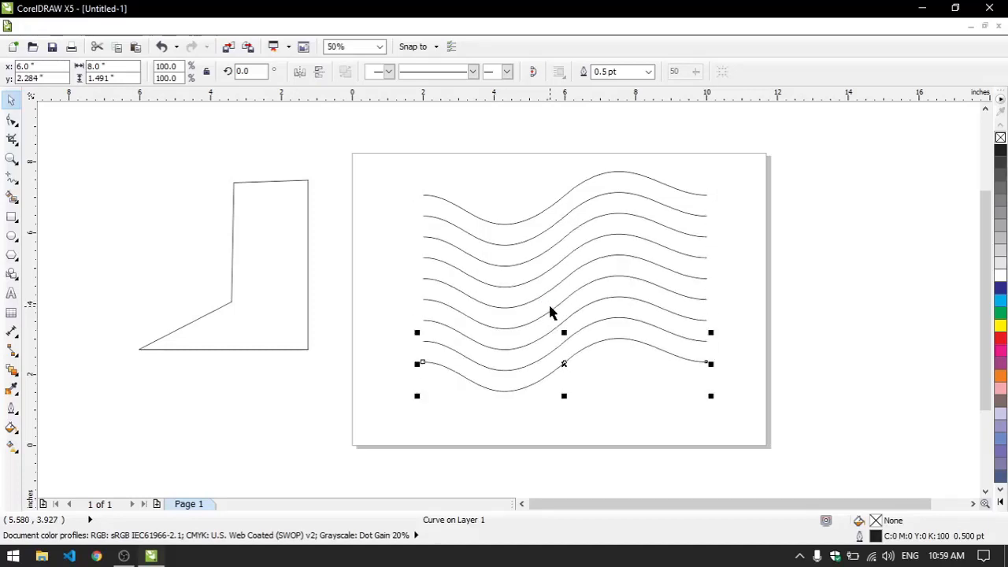
click(365, 187)
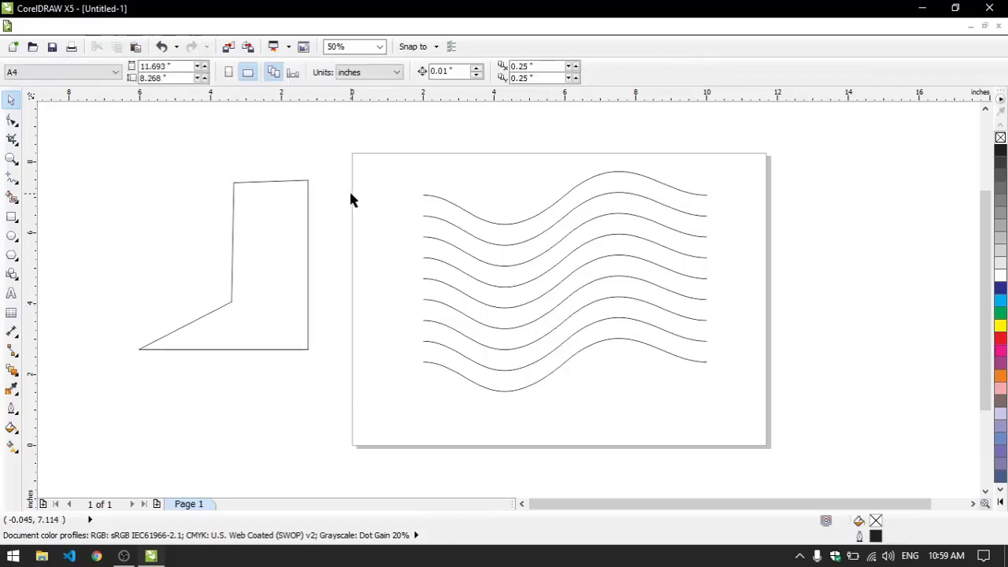
- Delete all the wavy lines on the page and the outlined shape beside it
drag(398, 150, 746, 426)
click(747, 431)
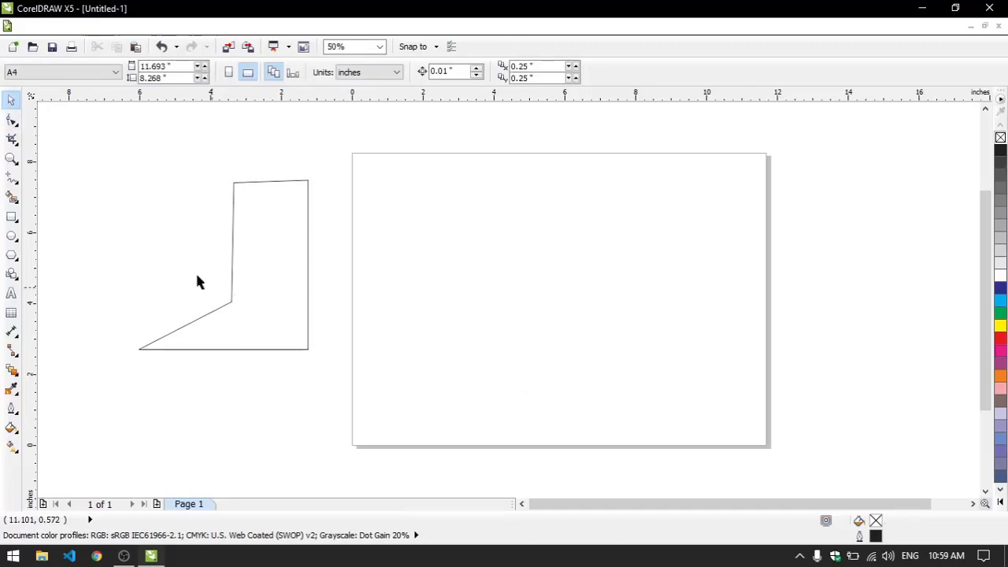
drag(86, 151, 382, 405)
key(Delete)
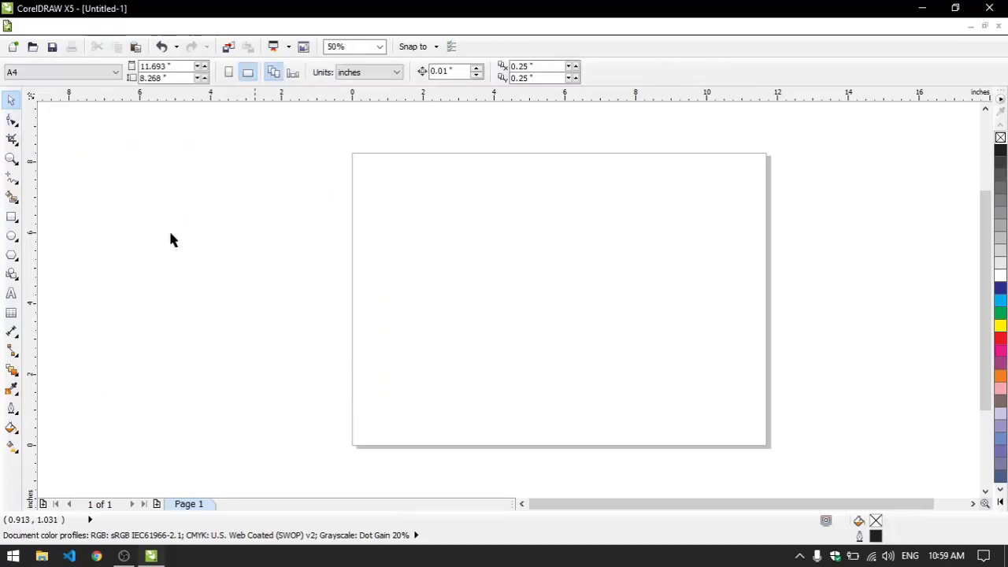
- Draw a closed, tapered three-node curve about 4.86 by 2.87 inches in the page's upper left with the Pen tool
click(17, 179)
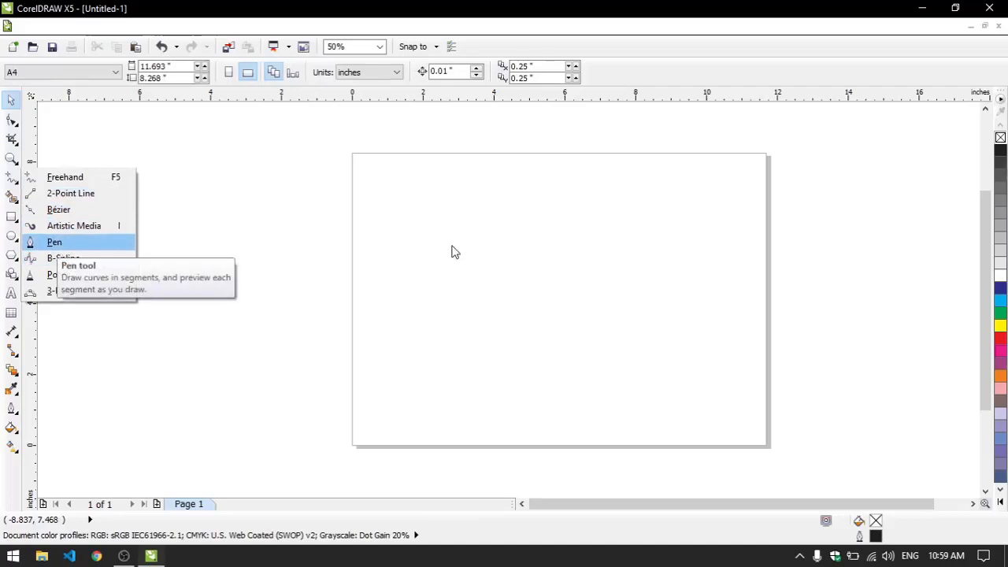
click(557, 189)
click(413, 247)
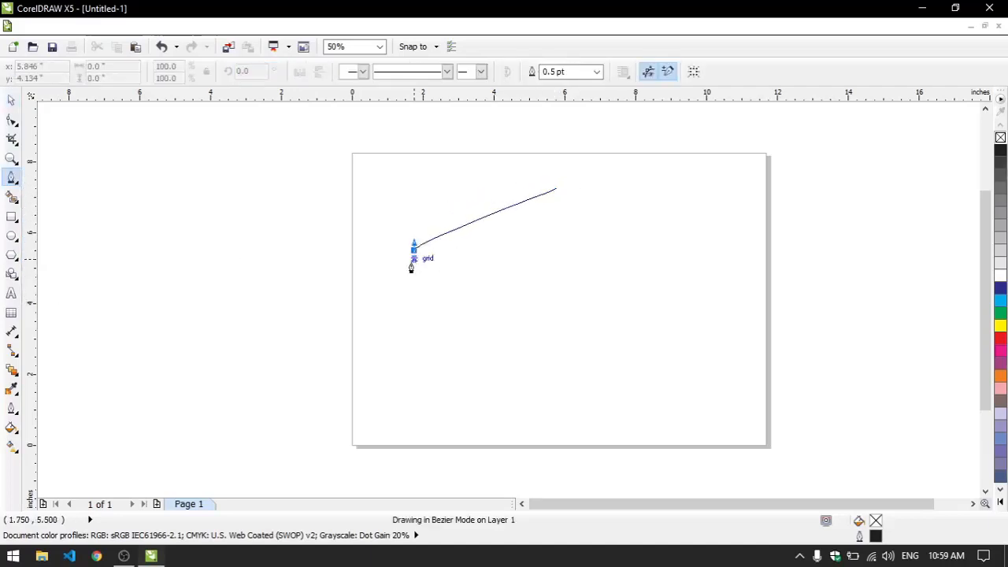
drag(411, 268, 371, 347)
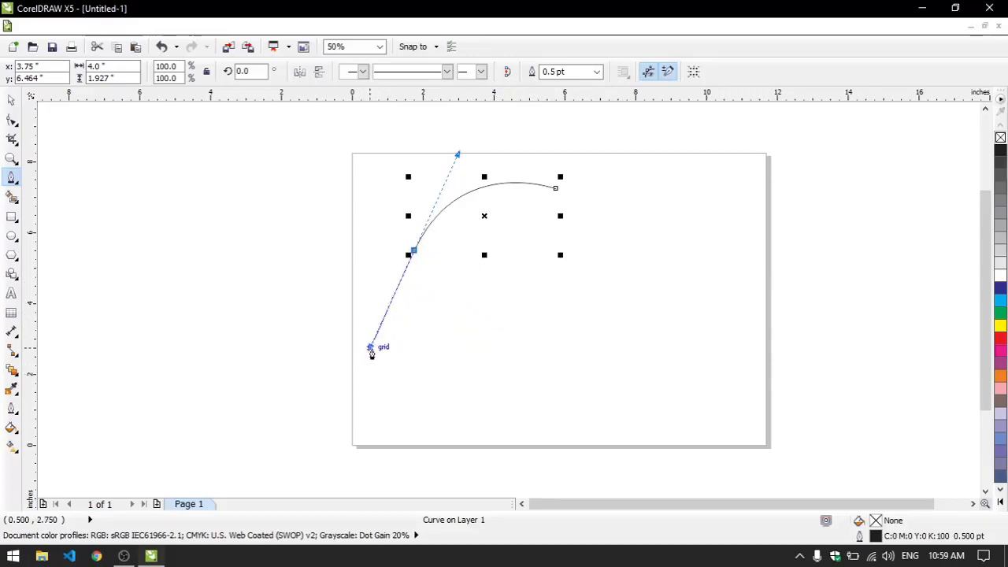
key(ctrl)
ctrl+click(442, 342)
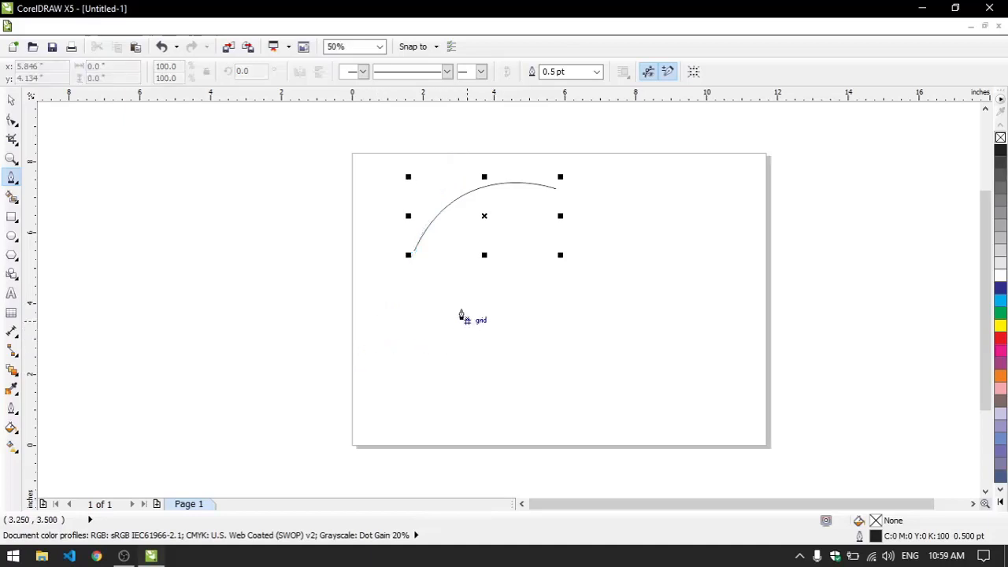
click(414, 256)
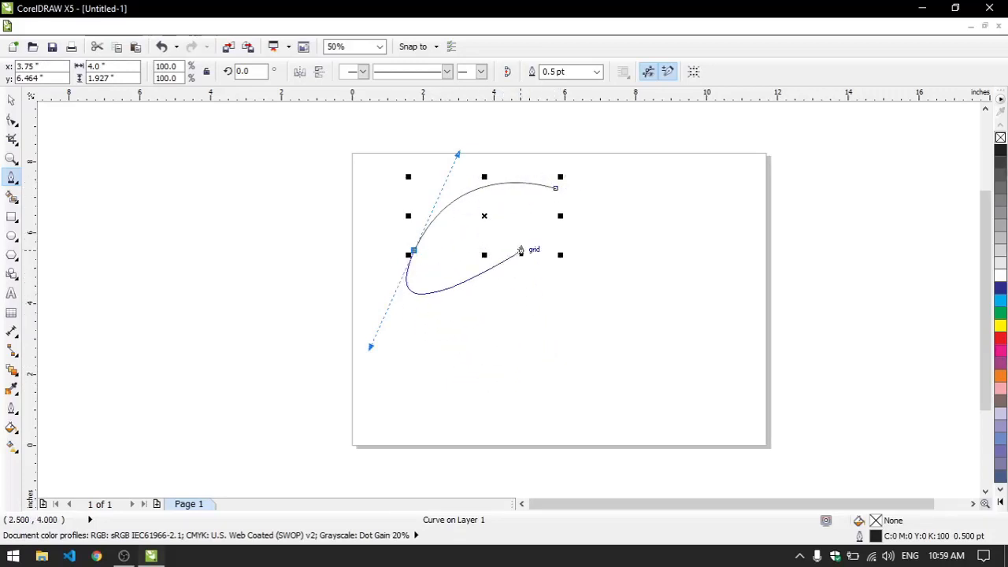
drag(520, 224, 607, 252)
click(557, 189)
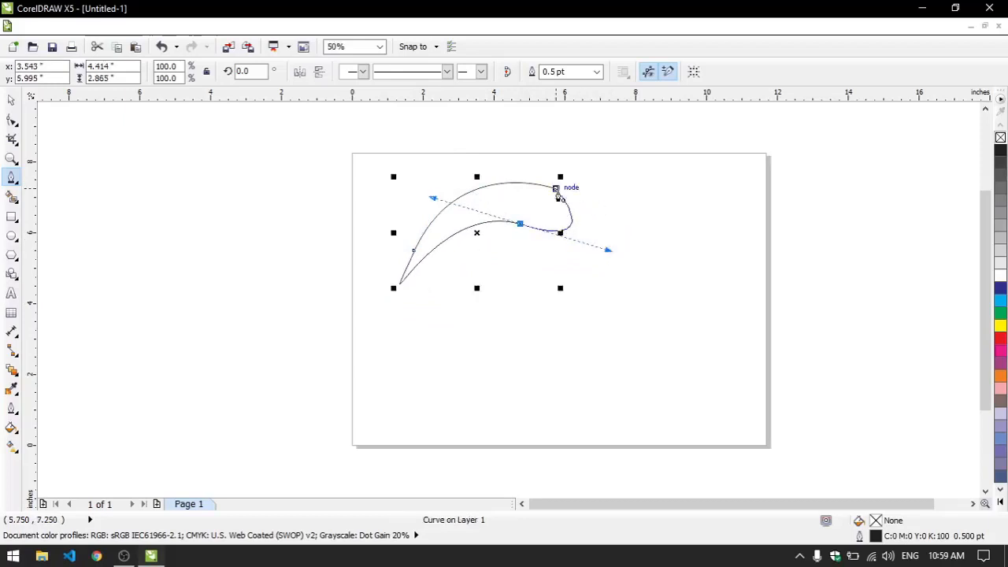
click(10, 102)
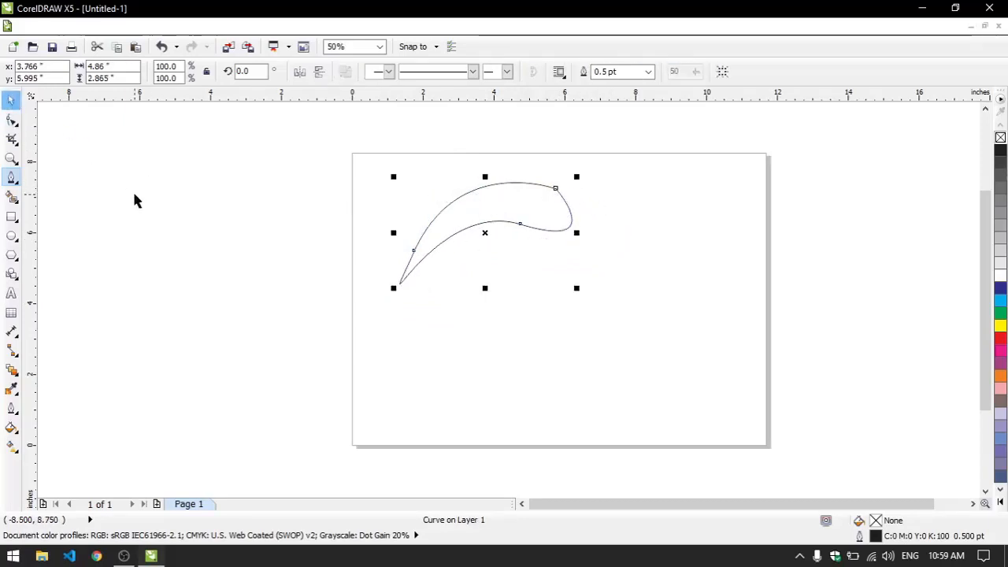
click(134, 195)
- Move the closed curve toward the page's centre and fill it with black
drag(550, 221, 534, 260)
key(F10)
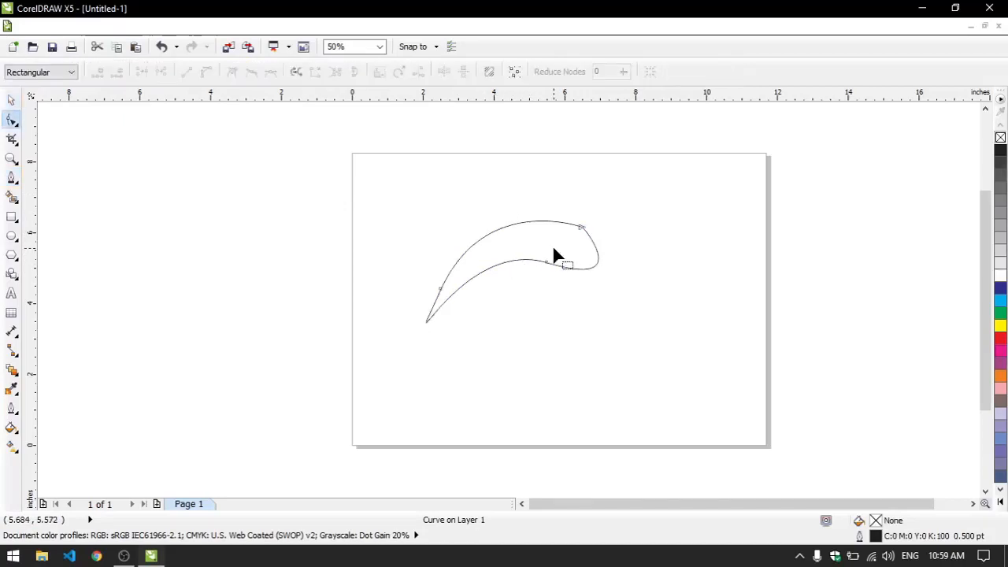
click(563, 223)
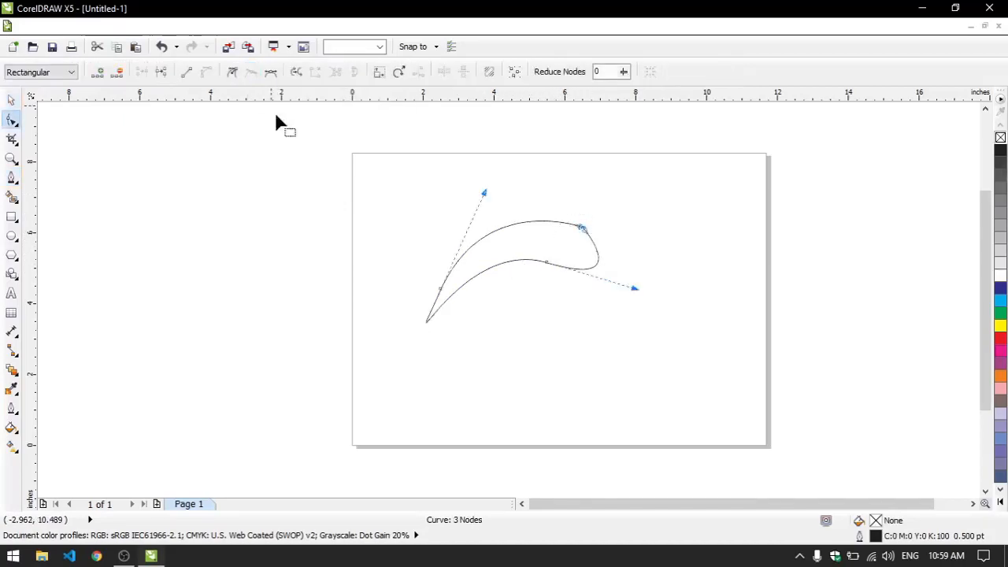
click(547, 262)
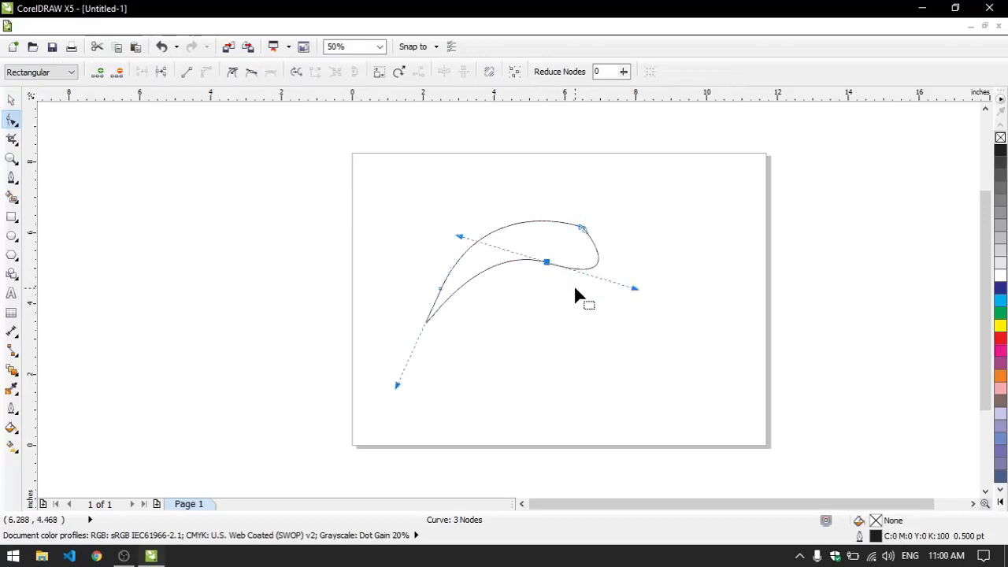
click(259, 172)
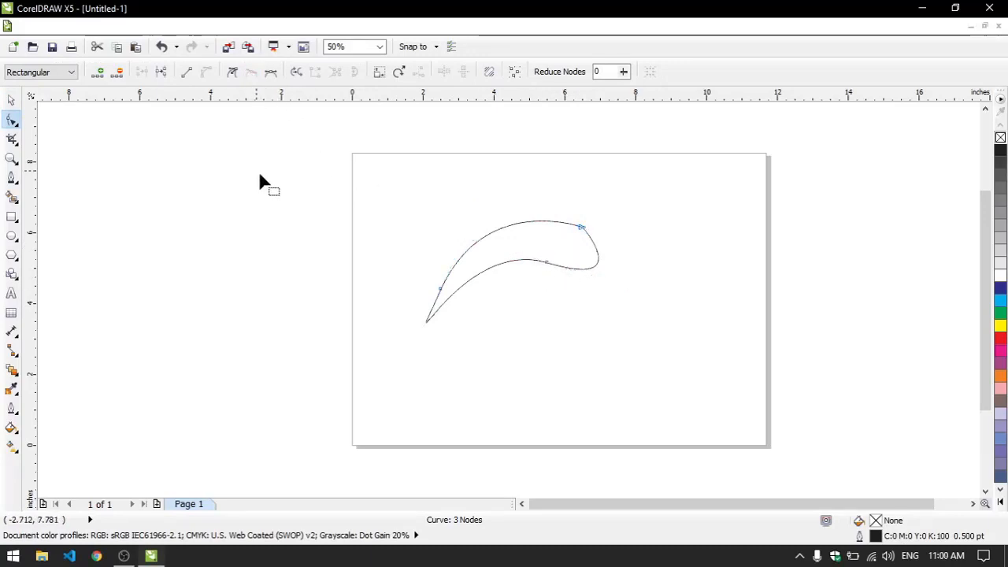
click(1001, 152)
scroll(579, 272, up, 1)
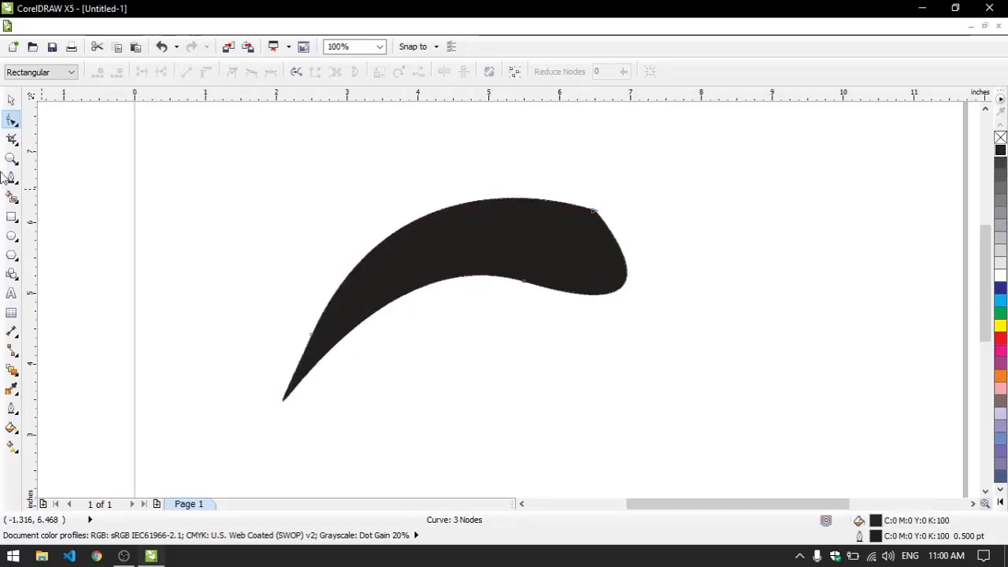
- Select the black shape's upper-right node with the Shape tool and extend its handles to round that end outward
key(space)
click(417, 325)
click(538, 265)
key(space)
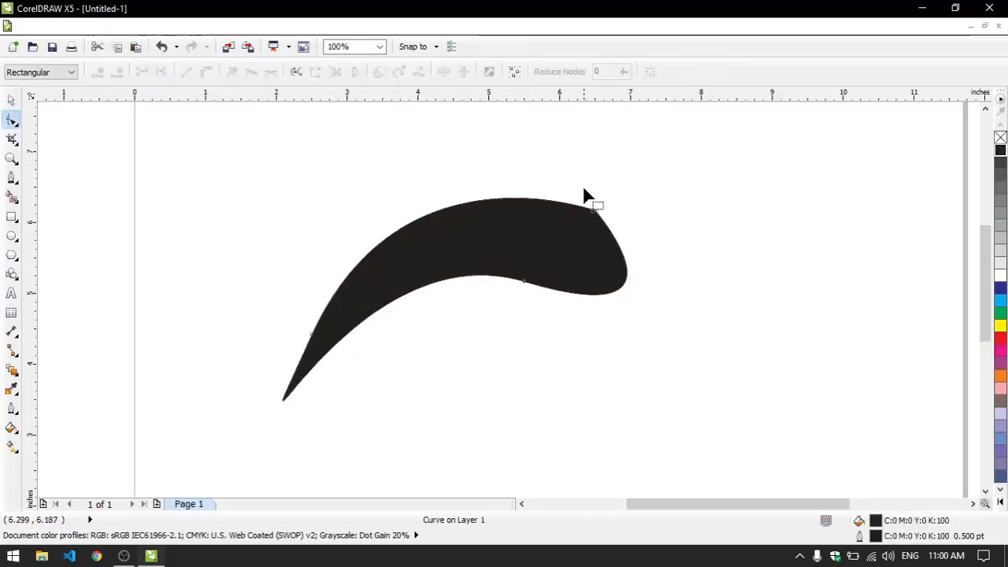
click(596, 210)
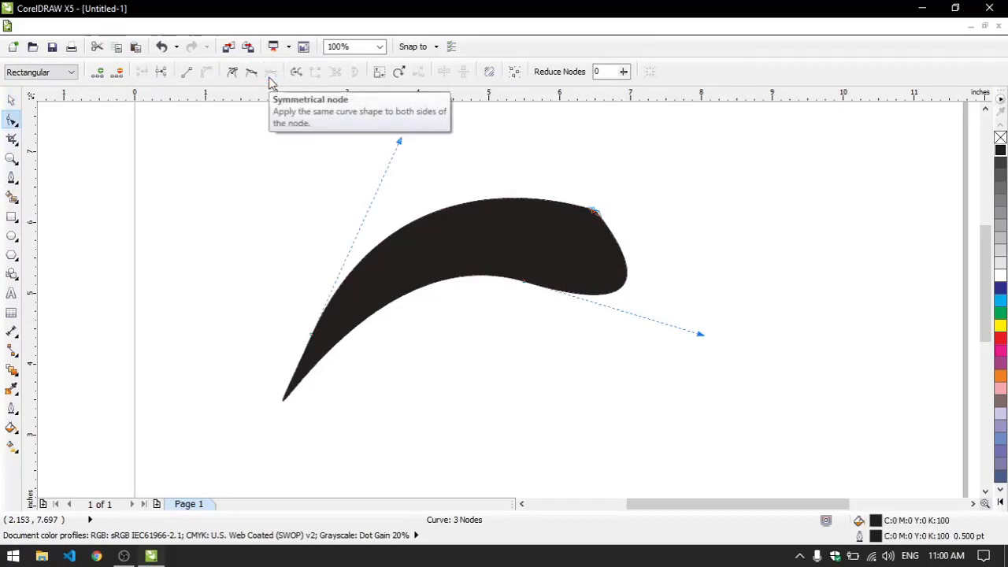
click(270, 138)
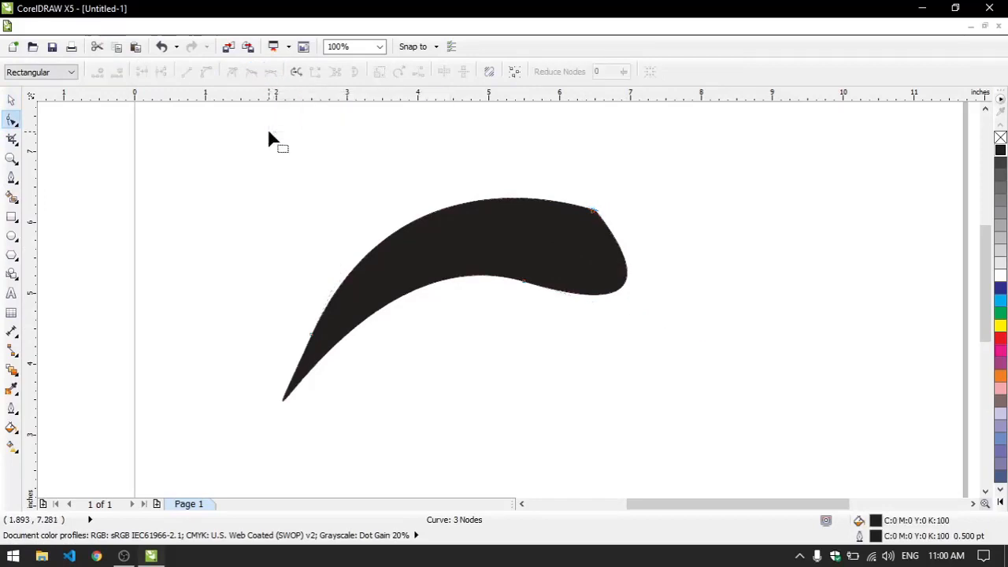
click(603, 211)
scroll(621, 232, up, 4)
scroll(517, 210, down, 4)
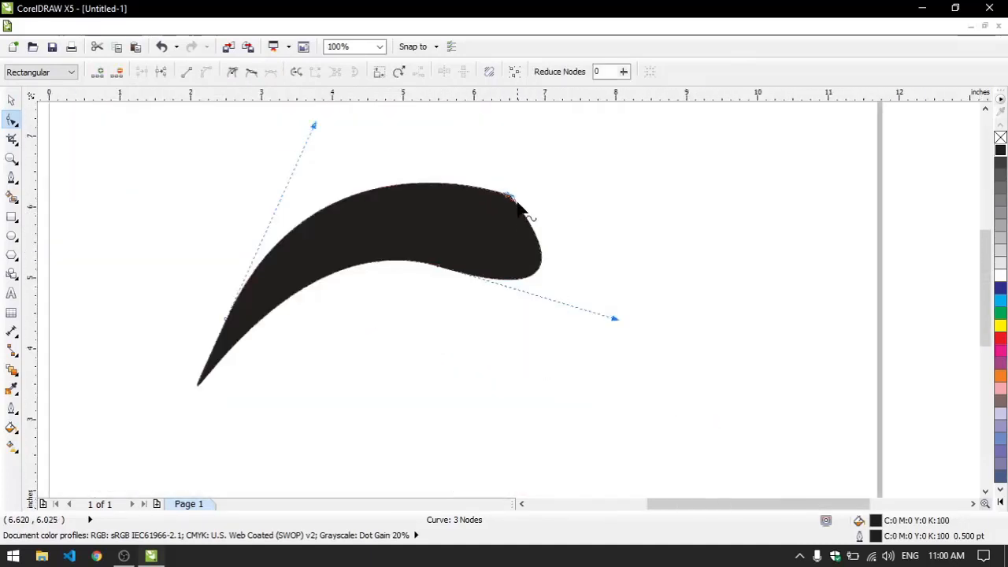
mouse_move(516, 203)
mouse_down()
mouse_move(554, 234)
mouse_move(529, 215)
mouse_up()
click(615, 230)
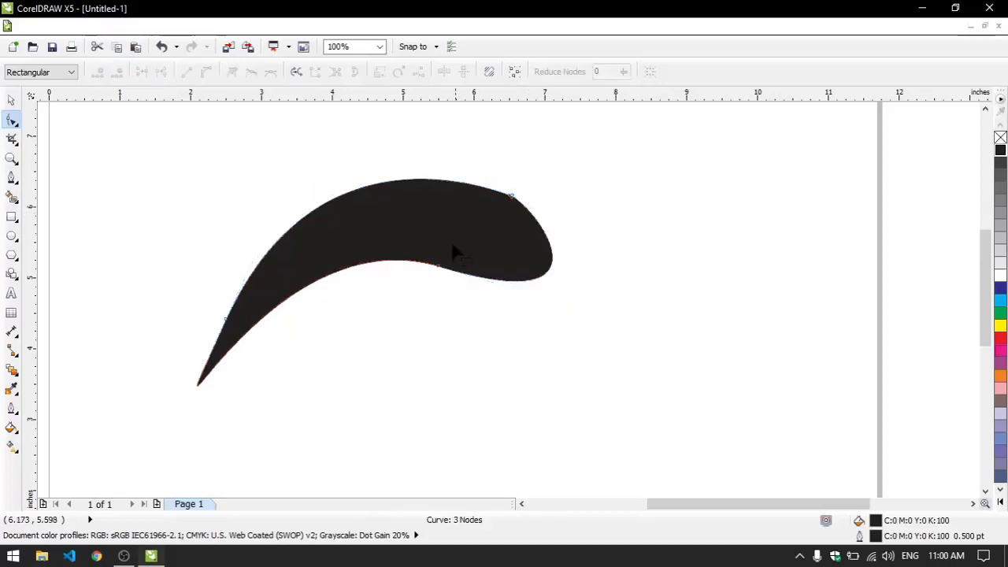
- Make the node on the black shape's lower edge symmetrical and swing its left handle down to flatten the curve
click(496, 182)
click(455, 280)
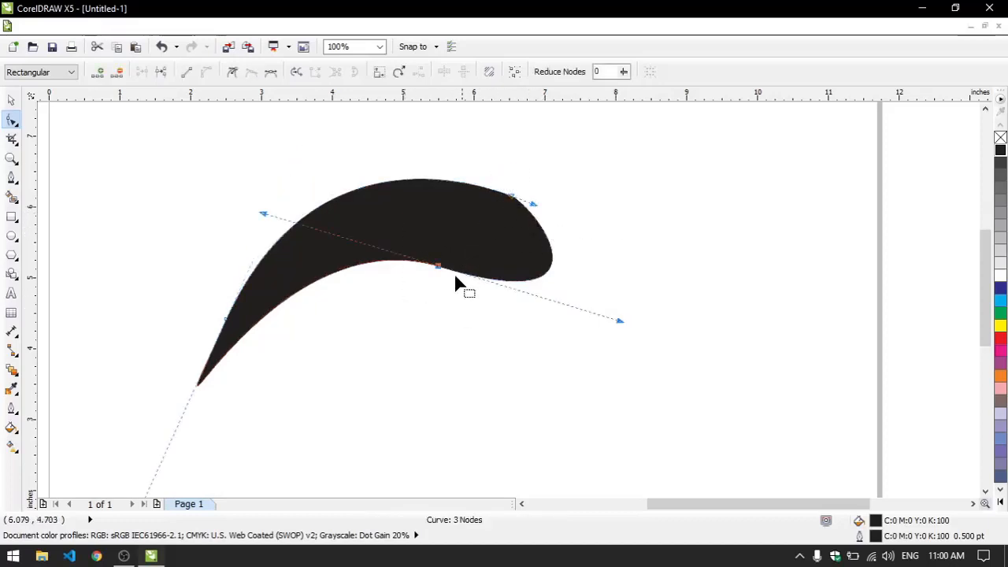
click(271, 73)
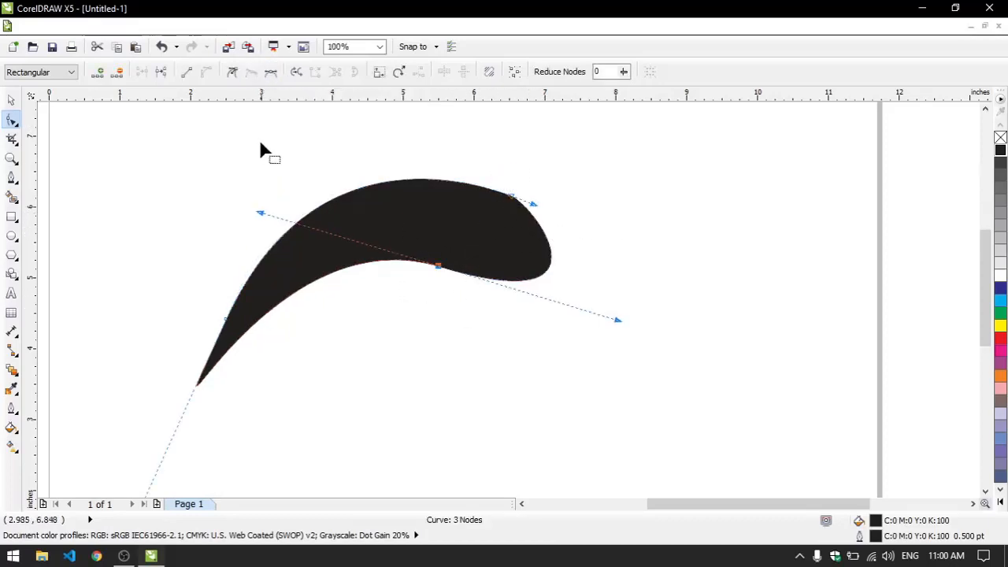
click(421, 240)
click(428, 282)
drag(261, 215, 263, 243)
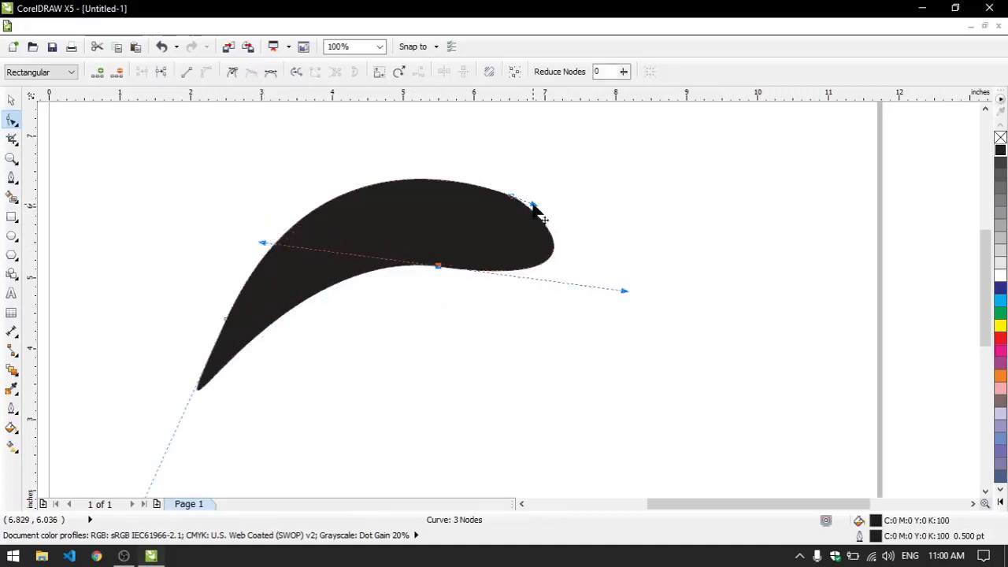
- Convert the black shape's upper-right node to a cusp, and pull its left handle down inside the shape and its right handle up
mouse_move(533, 204)
mouse_down()
mouse_move(563, 208)
mouse_move(532, 226)
mouse_move(537, 215)
mouse_up()
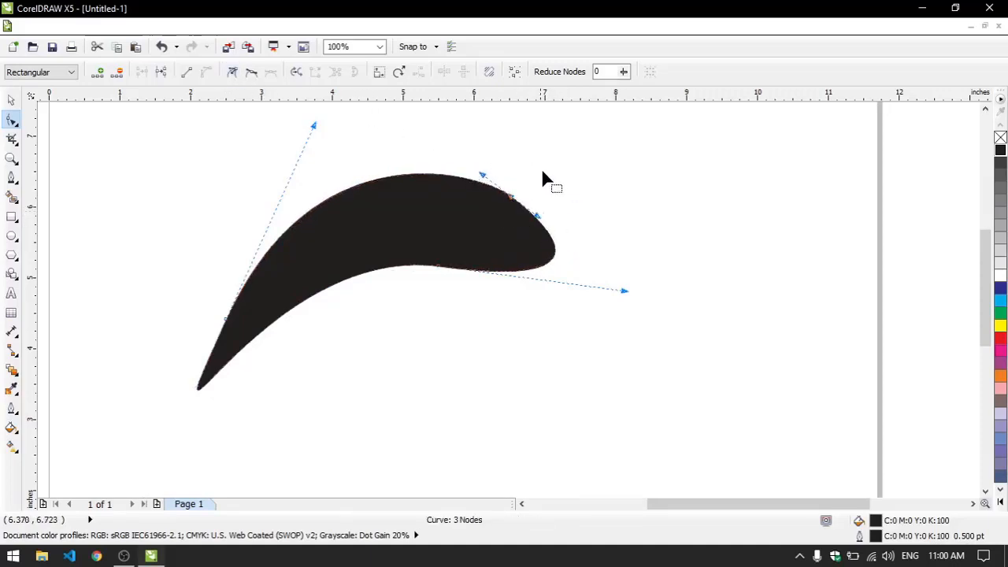
click(231, 73)
drag(482, 177, 461, 241)
drag(536, 216, 562, 172)
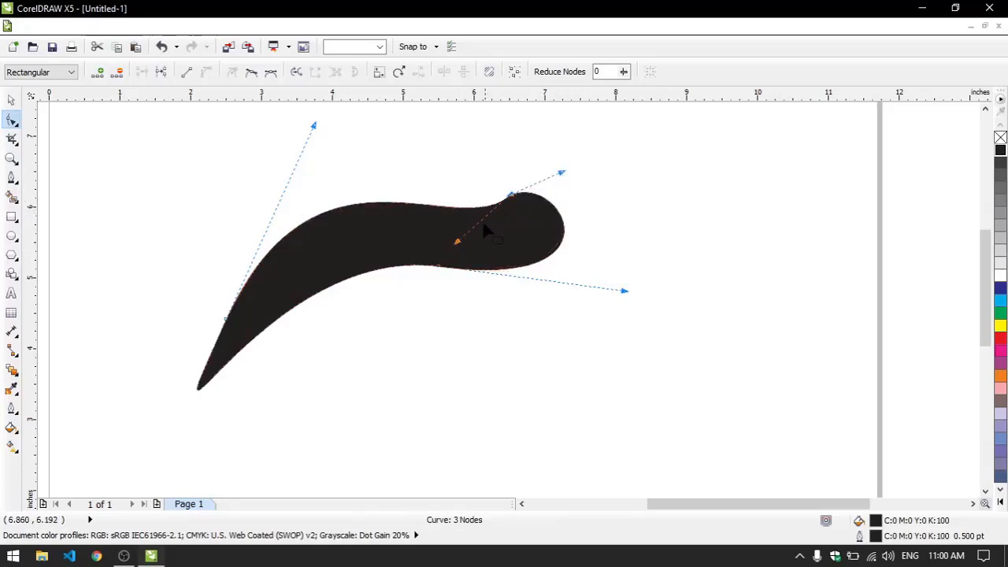
drag(460, 245, 453, 268)
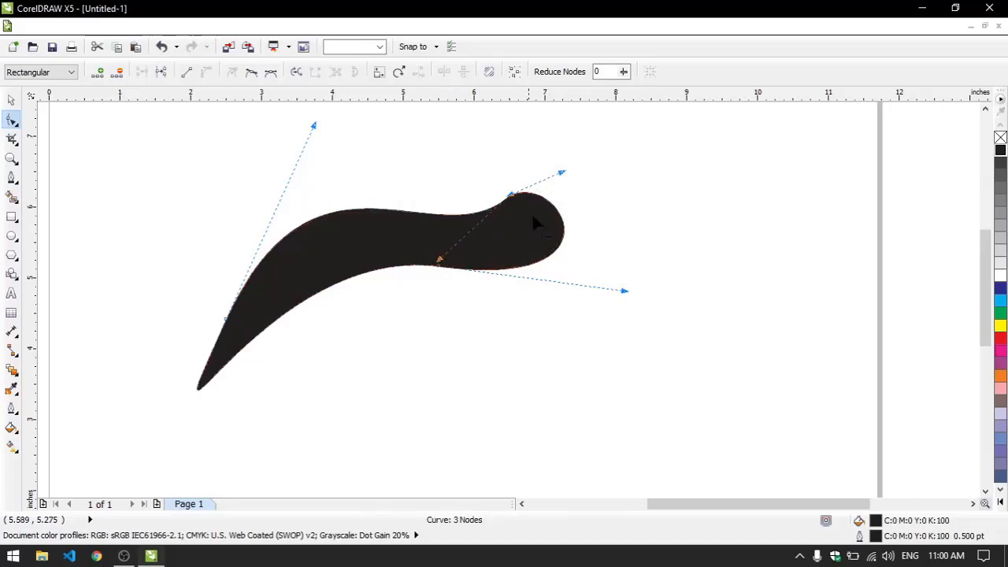
- Convert the black shape's upper-right cusp node to a smooth node and deselect it
click(491, 171)
click(494, 191)
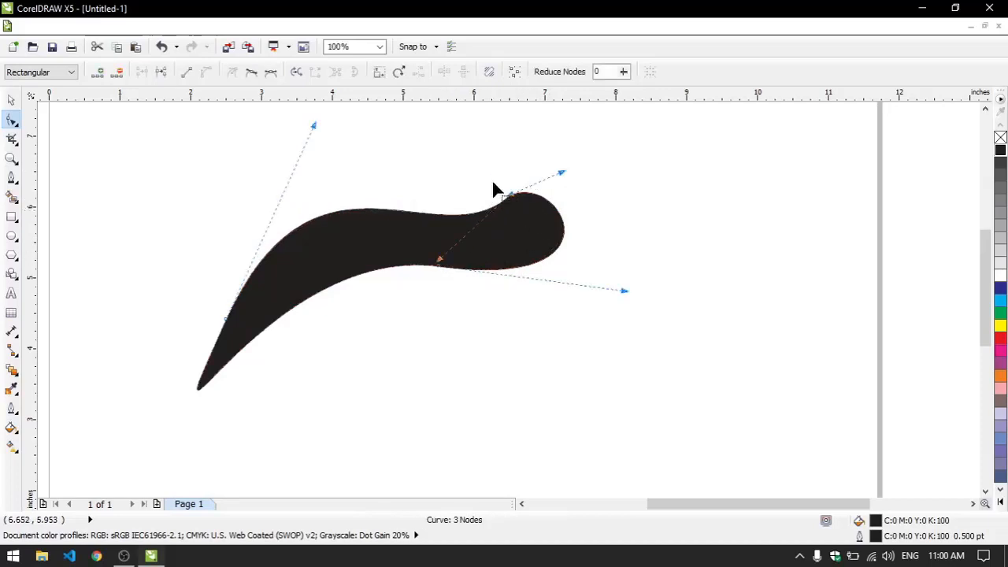
click(252, 71)
click(392, 160)
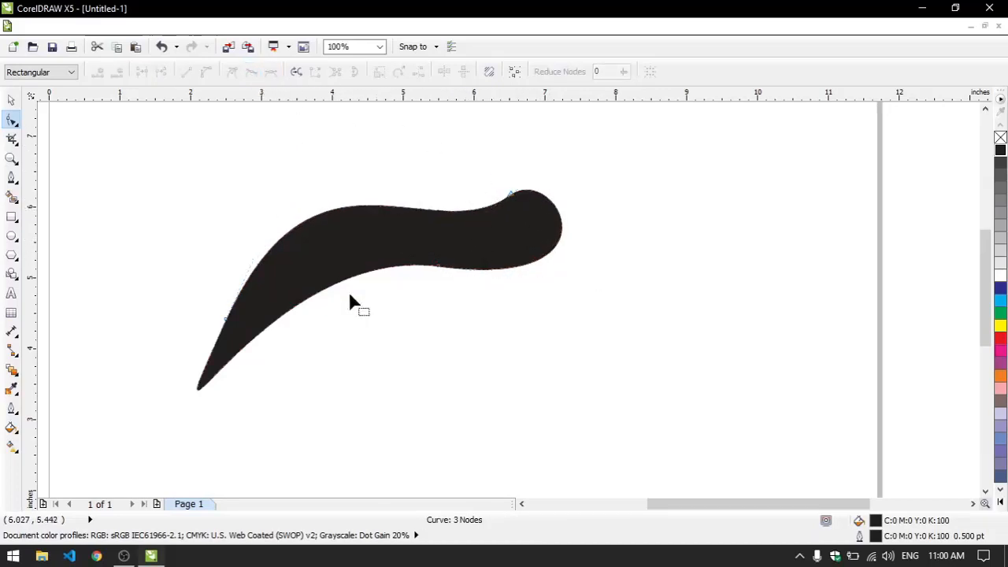
- Delete the black shape from the page
key(space)
click(354, 334)
click(473, 233)
key(Delete)
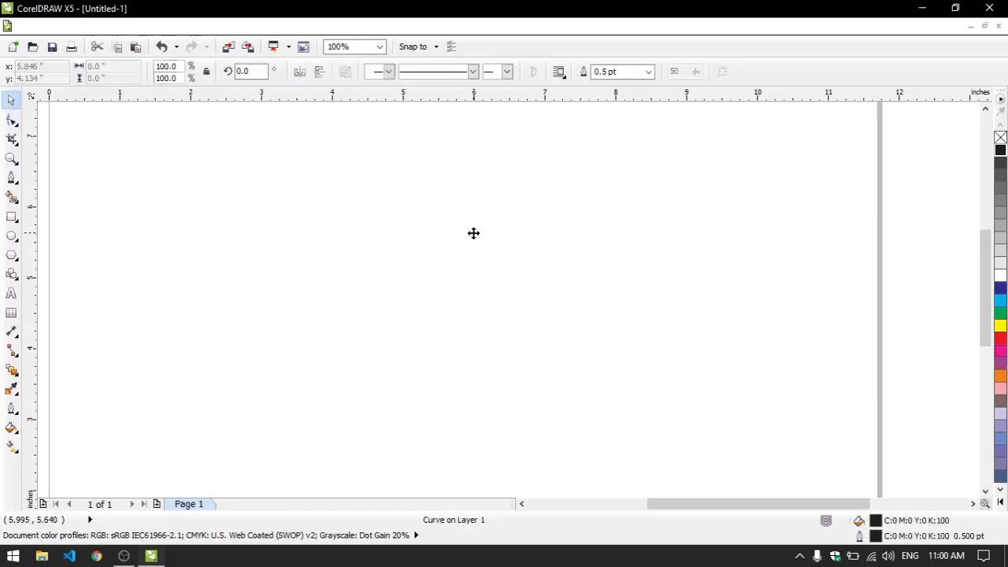
- Draw a new closed three-node curve about 2.93 by 3.29 inches near the page's centre with the Pen tool
click(12, 178)
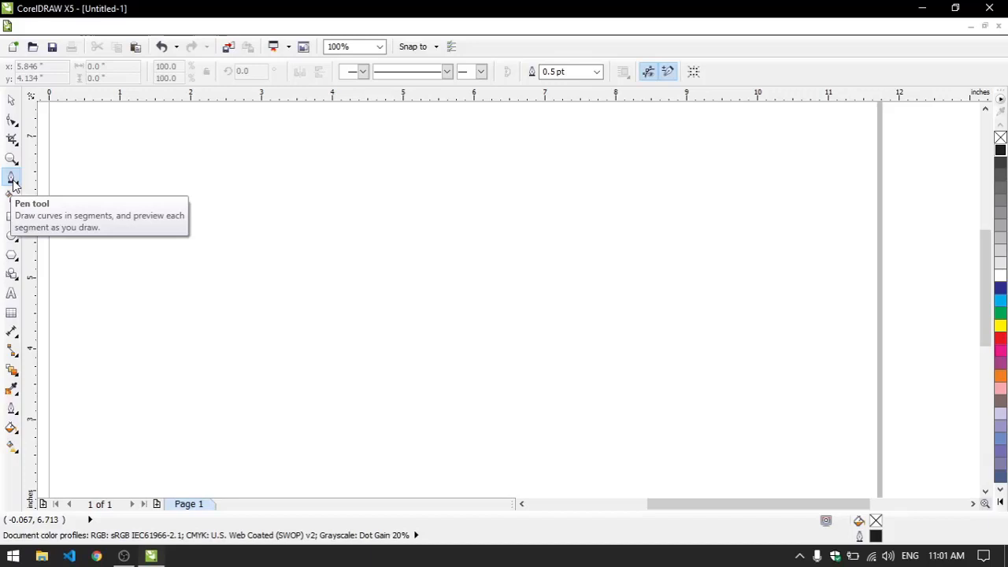
click(472, 190)
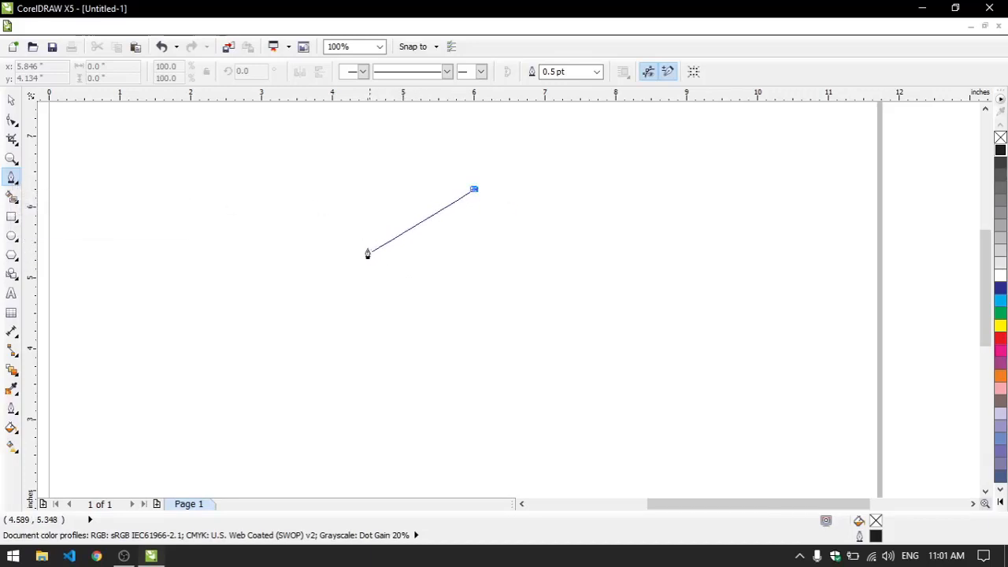
drag(371, 252, 268, 235)
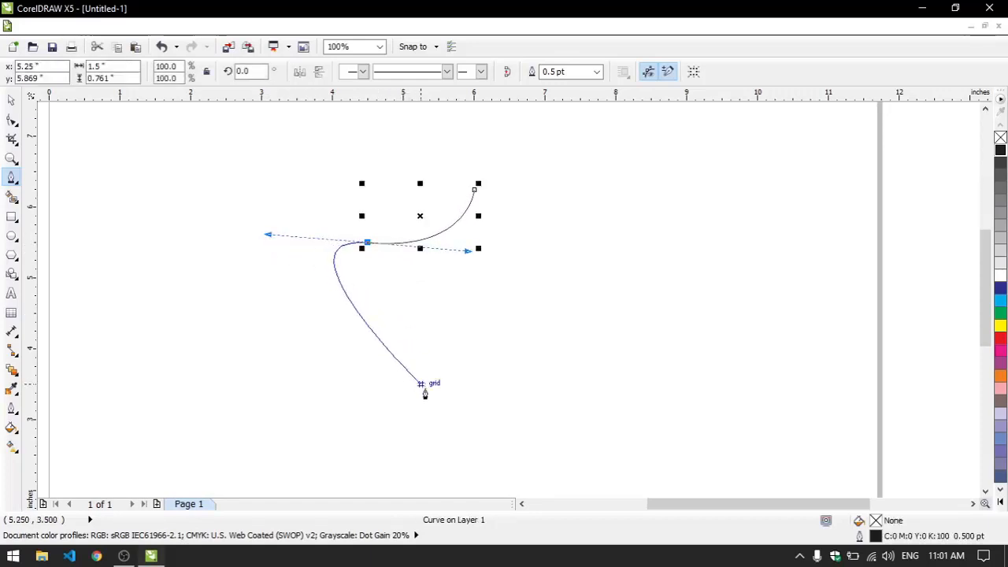
drag(427, 406, 410, 486)
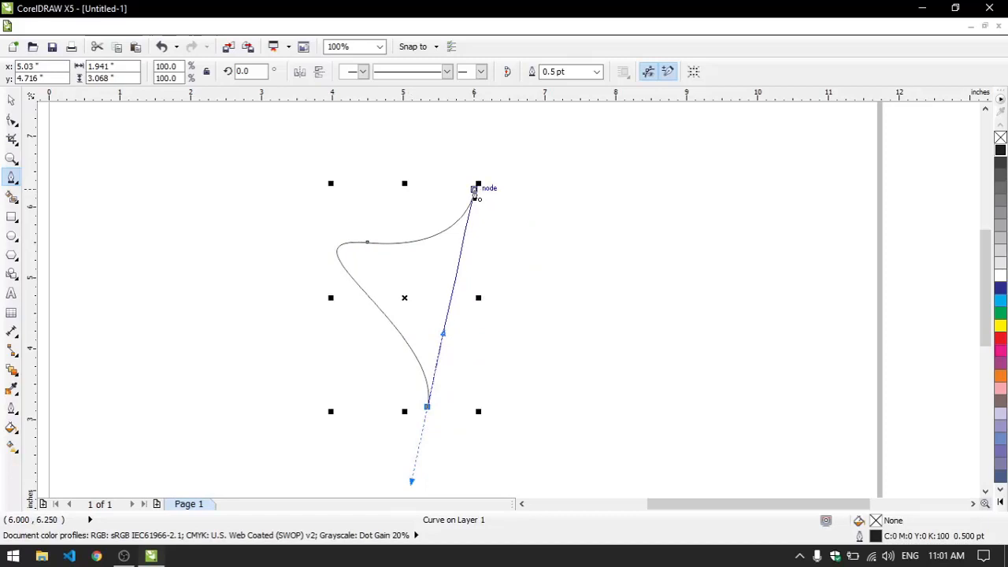
drag(476, 189, 661, 270)
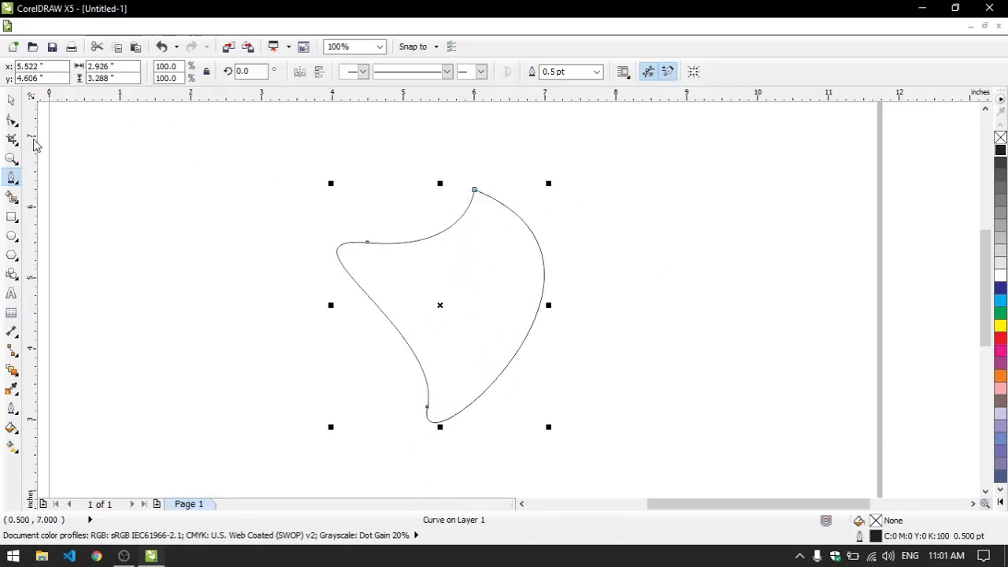
- Convert the new curve's left node to a cusp and swing its left handle down to the right, forming a sharp corner
click(12, 119)
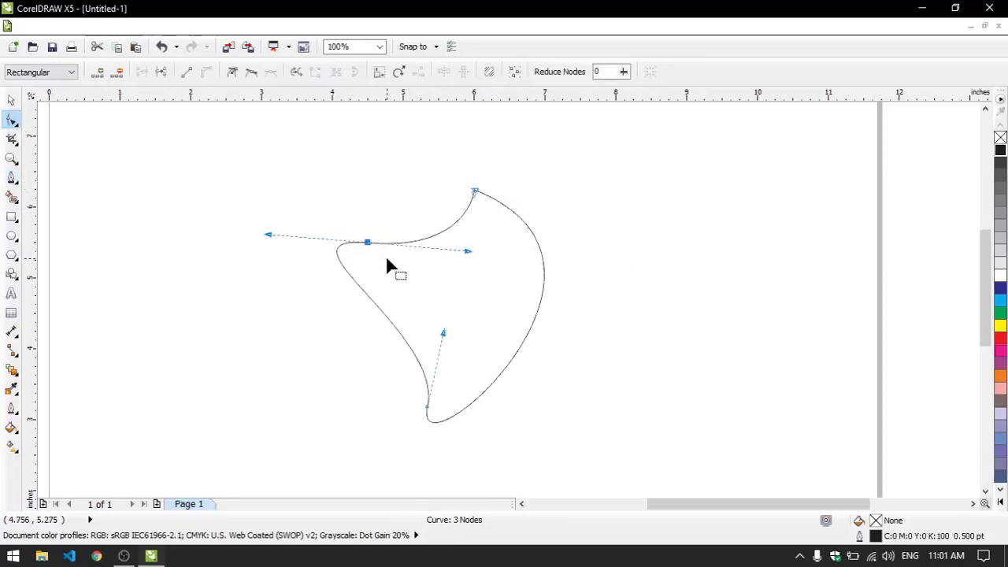
drag(267, 235, 278, 253)
key(ctrl+z)
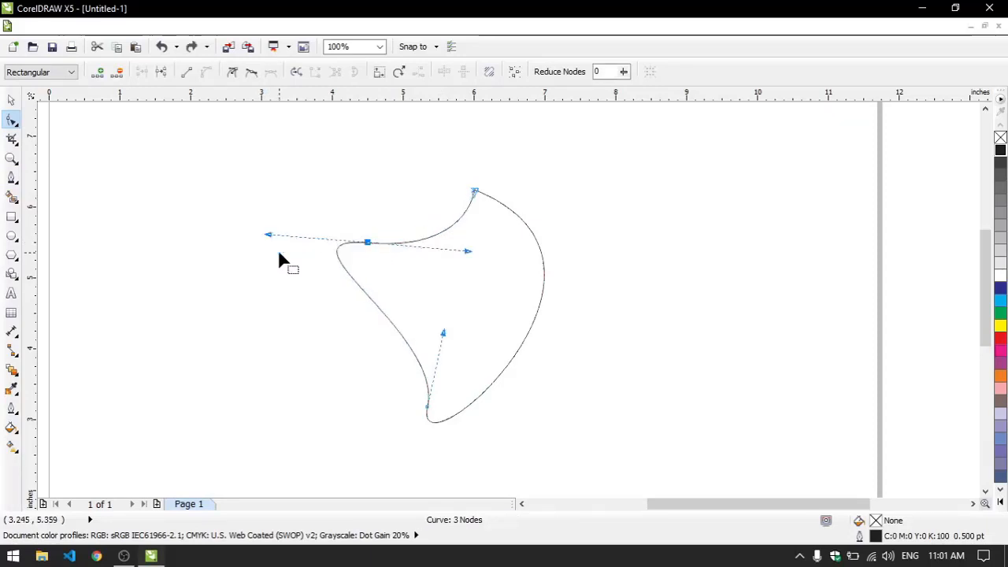
click(357, 211)
click(233, 71)
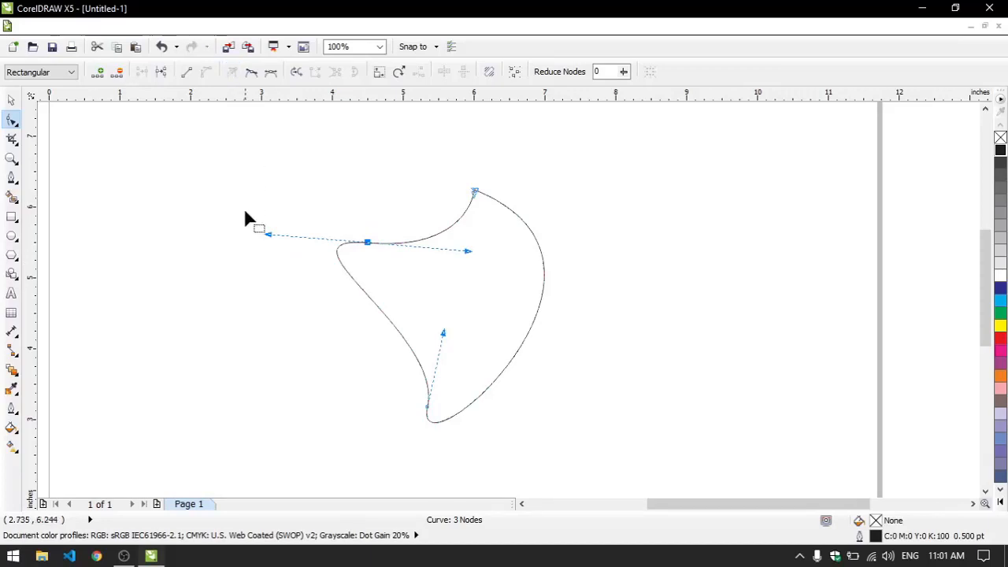
drag(268, 235, 392, 307)
click(425, 297)
drag(330, 212, 376, 258)
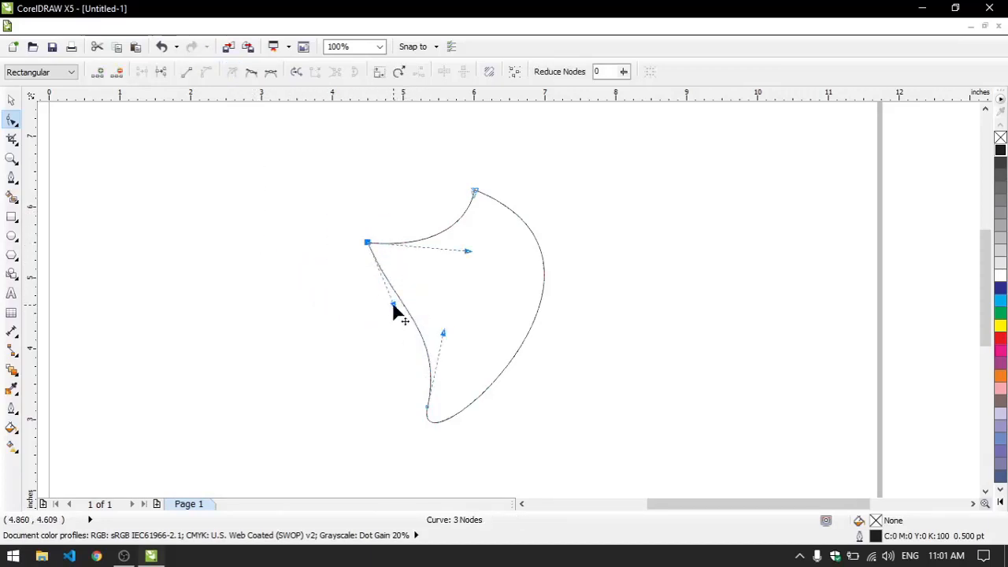
- Refine the curve's inner left edge, convert its bottom node to a cusp and swing that node's lower handle right to form a sharp corner
drag(392, 304, 445, 423)
click(232, 72)
click(304, 323)
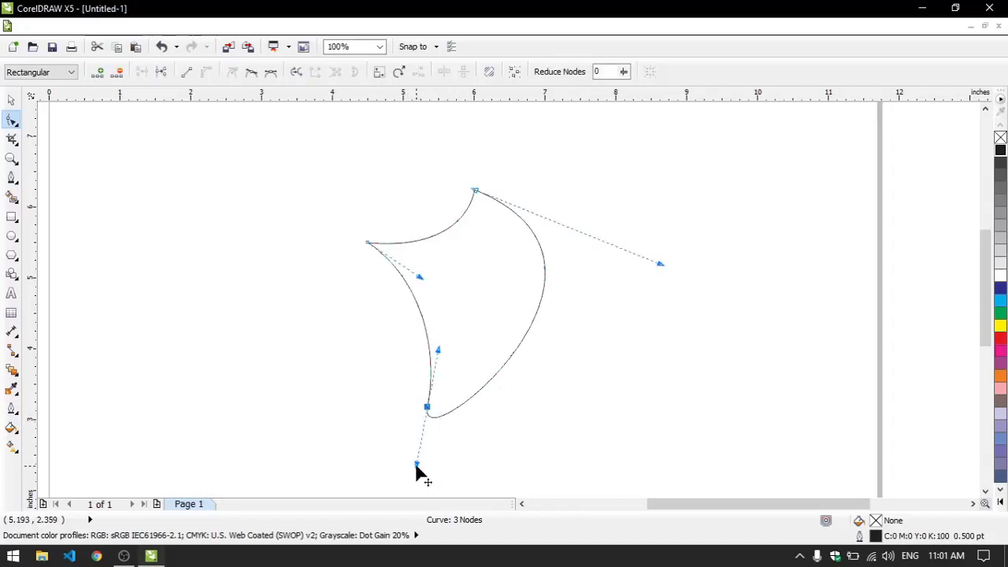
drag(417, 466, 508, 402)
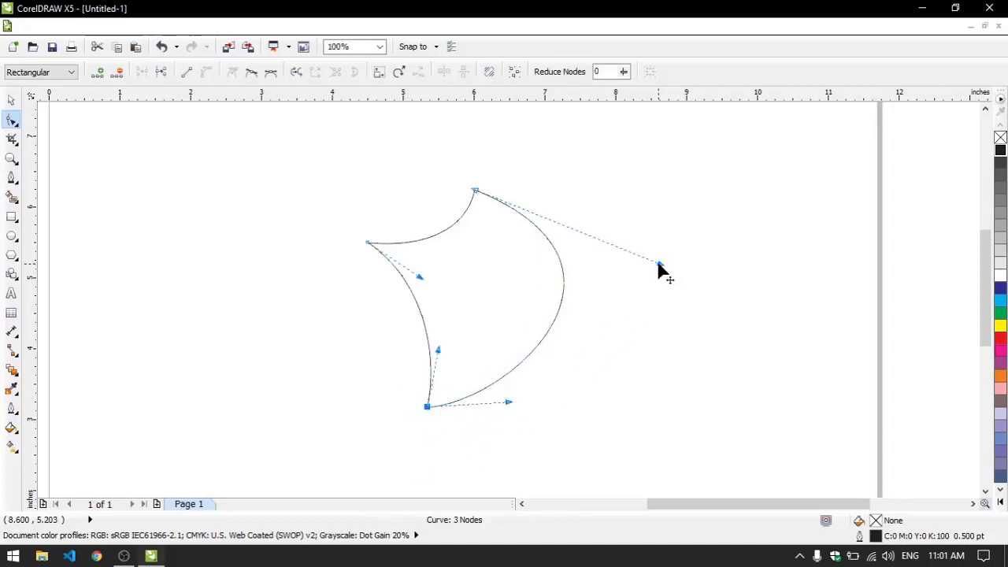
- Pull the top node's right handle inward and adjust the bottom node's right handle so the curve's right edge becomes a slimmer, even arc
drag(659, 264, 564, 293)
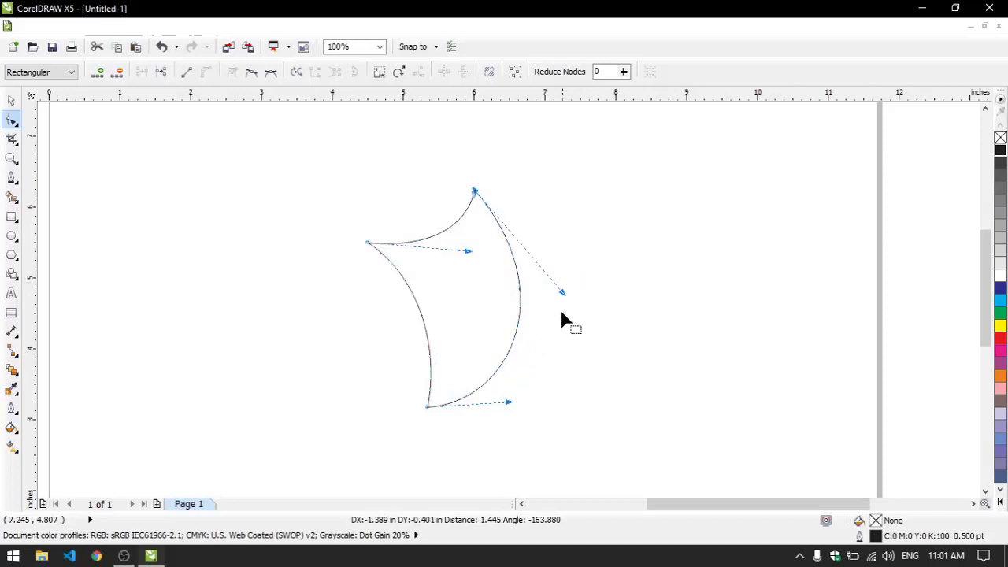
drag(508, 403, 520, 391)
drag(563, 293, 543, 276)
click(522, 394)
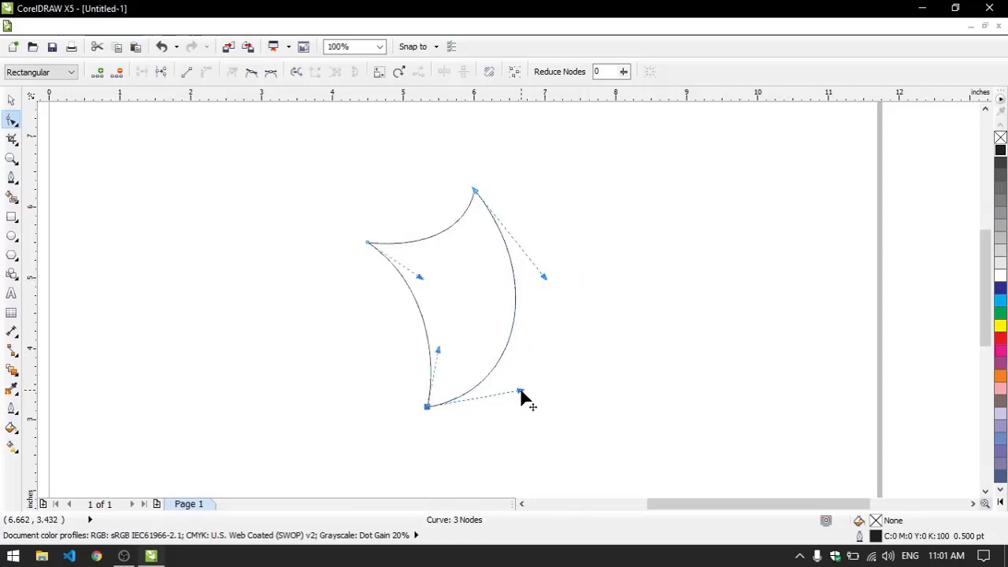
- Shift the top node right to about the 6.5-inch mark, move the left node inward and raise the bottom node's upper handle for a deeper hollow
click(476, 191)
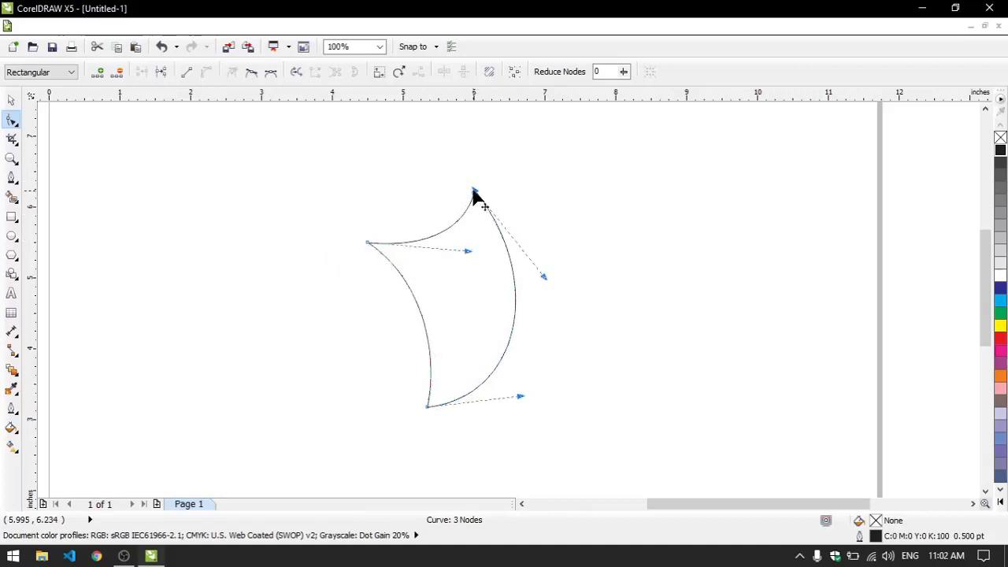
drag(475, 190, 509, 191)
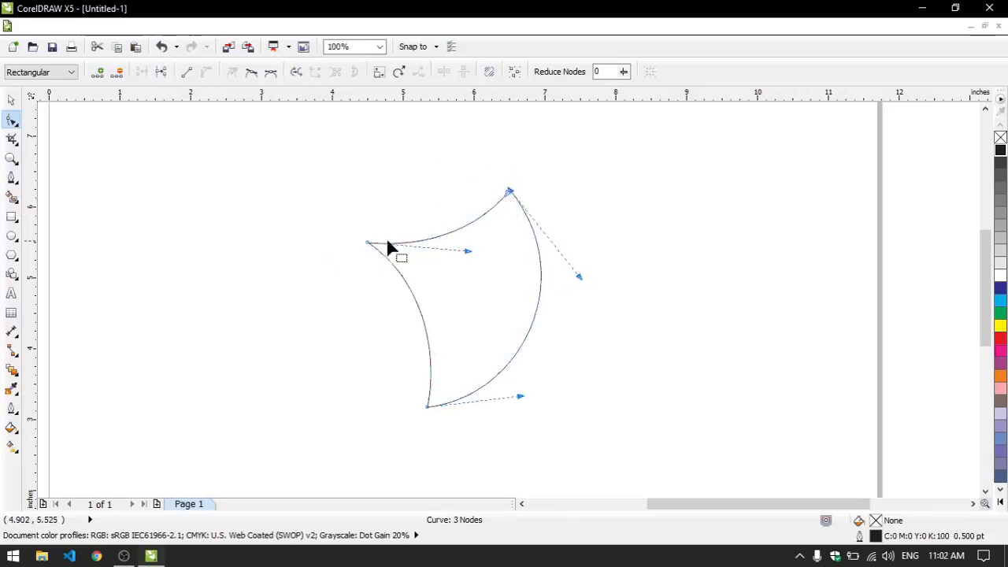
drag(369, 243, 397, 252)
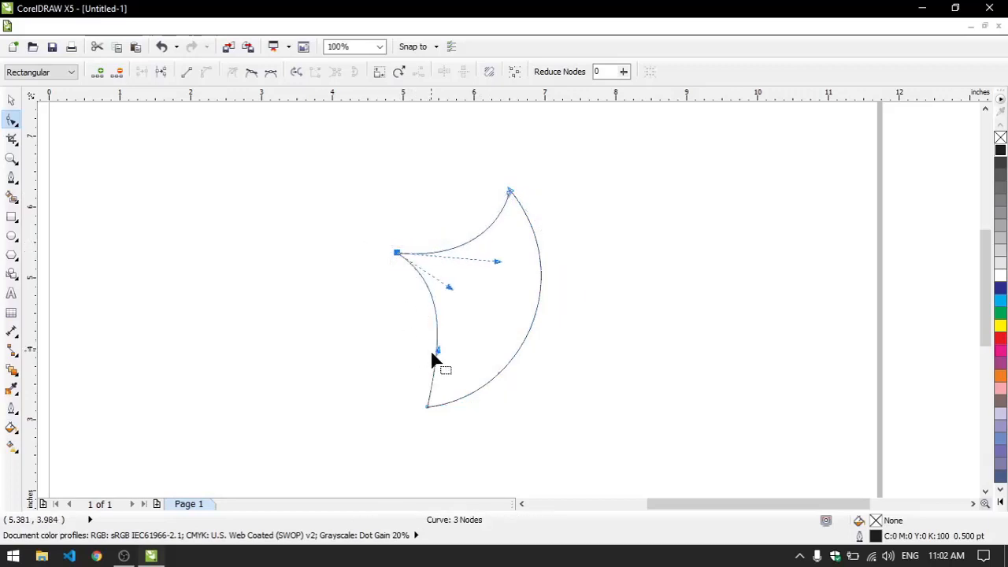
drag(439, 354, 453, 284)
click(577, 210)
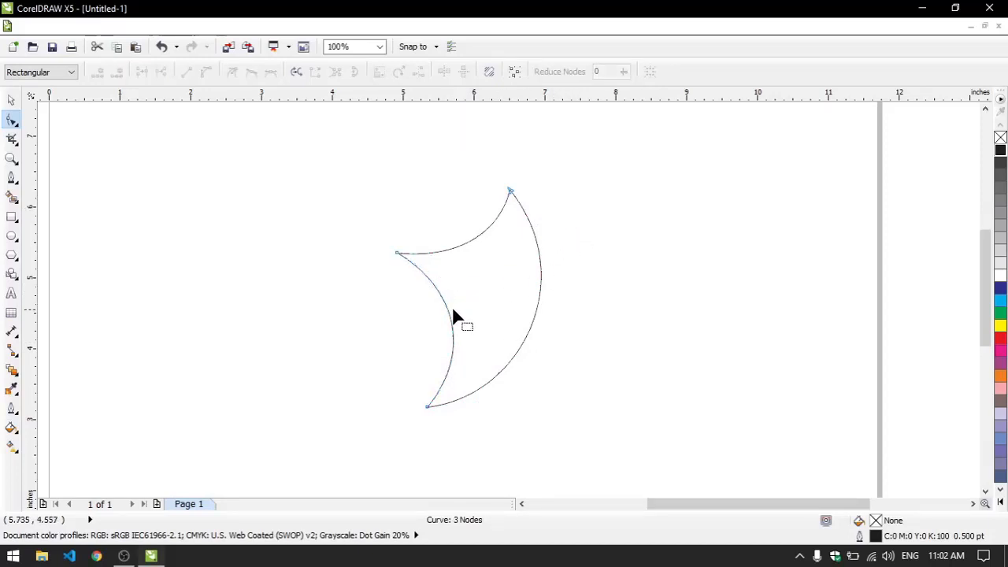
- Fill the finished curve with solid black and deselect it
click(11, 100)
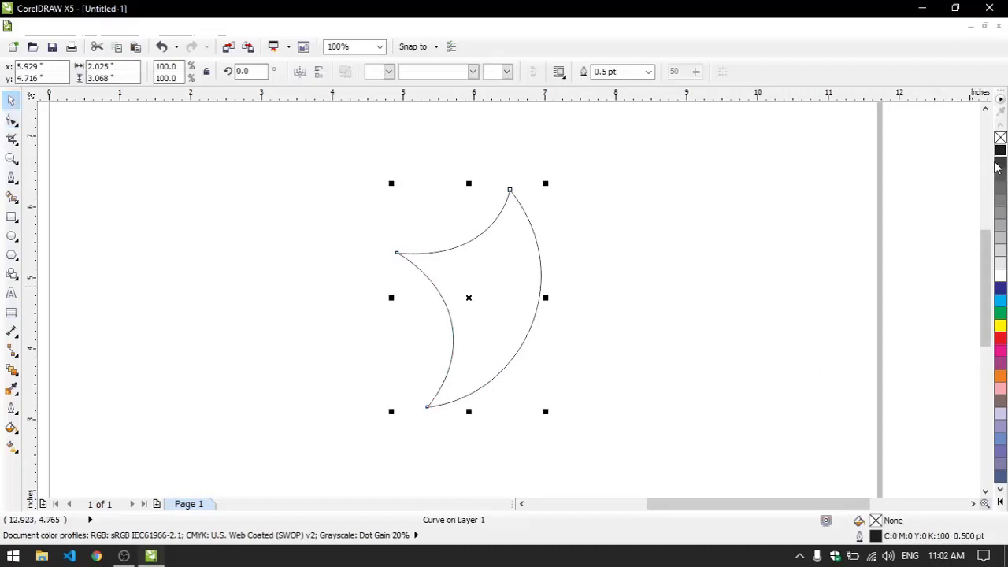
click(1000, 151)
click(490, 205)
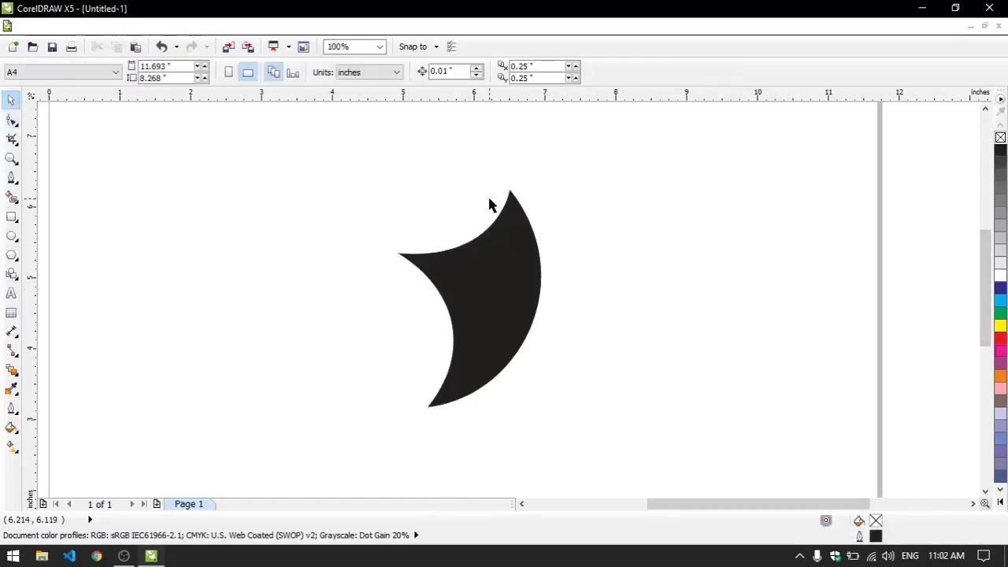
- Draw a circle 0.72 inches in diameter beside the black shape's upper left and fill it with black
click(11, 235)
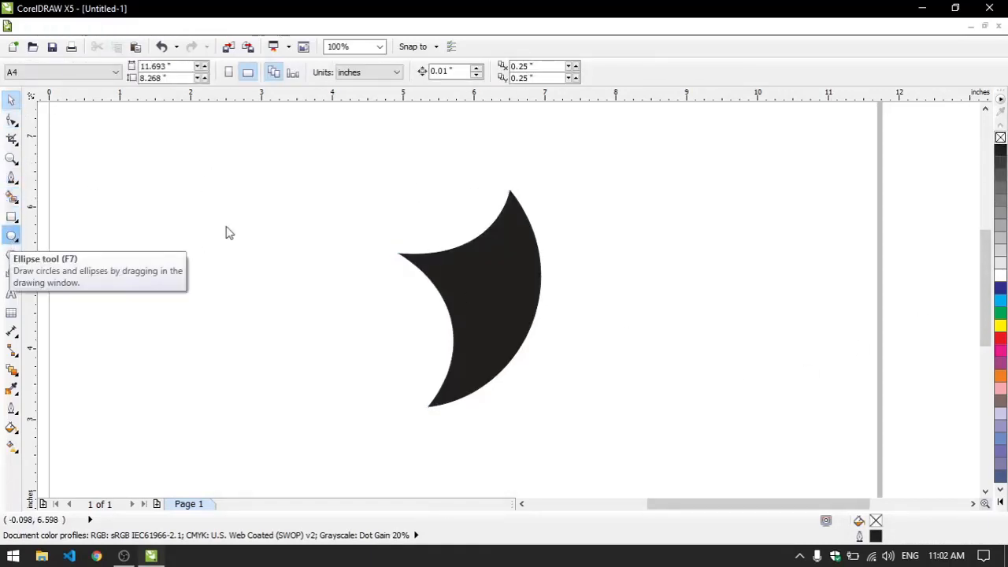
drag(314, 227, 338, 256)
click(11, 99)
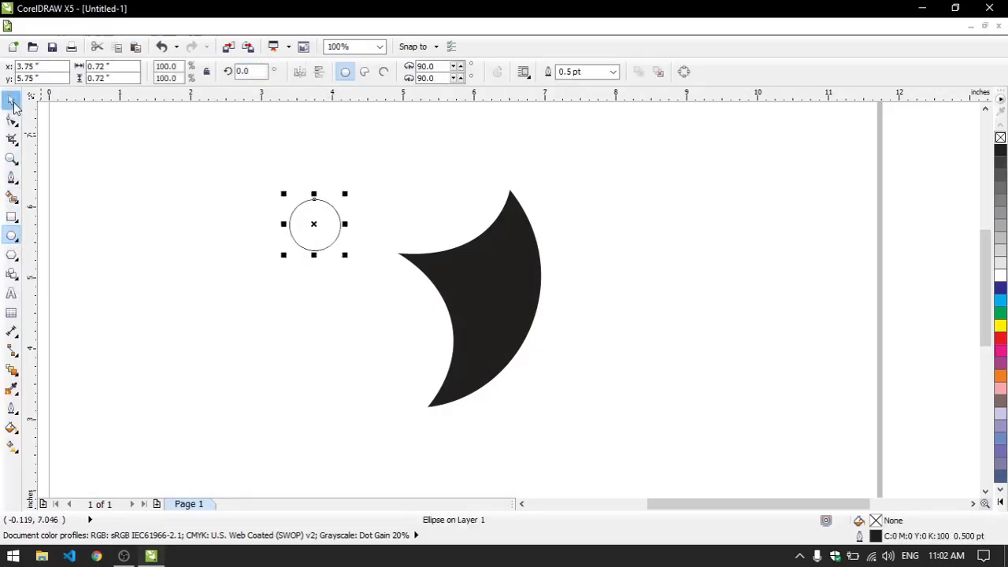
click(1002, 154)
- Place the black circle as a head in the hollow above the body, undoing the trial reduction to 0.5 inches
drag(314, 224, 464, 215)
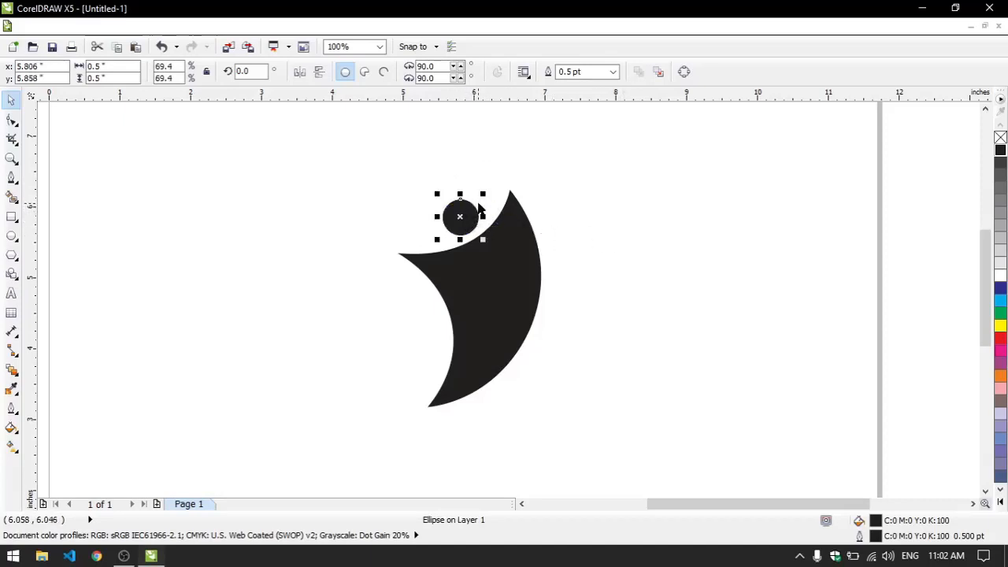
key(ctrl+z)
key(ctrl+z)
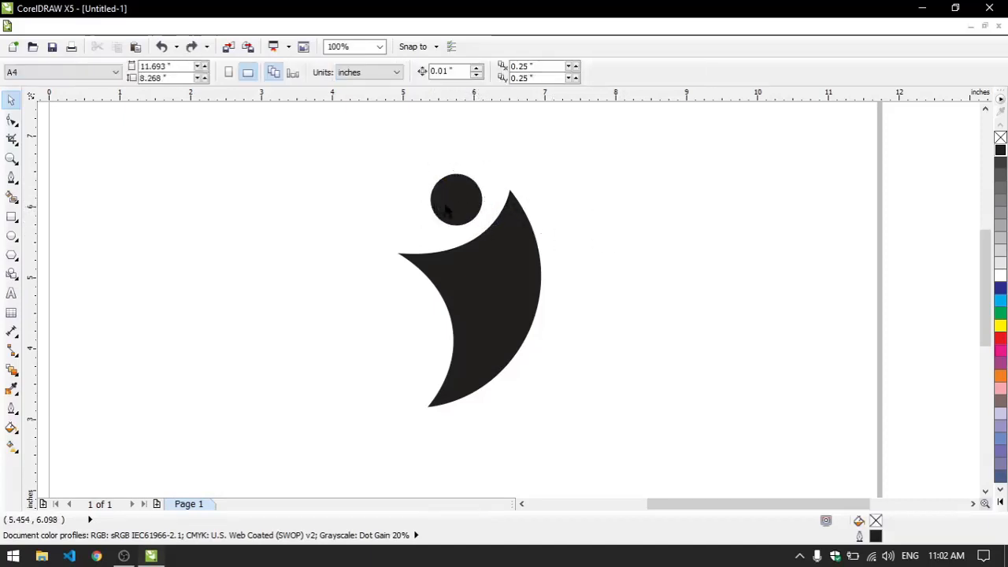
mouse_move(453, 199)
mouse_down()
mouse_move(446, 213)
mouse_move(455, 209)
mouse_up()
- Group the circle with the body and place a horizontally mirrored copy of the group to its right at X 8.1 inches, with a narrow gap
shift+click(506, 302)
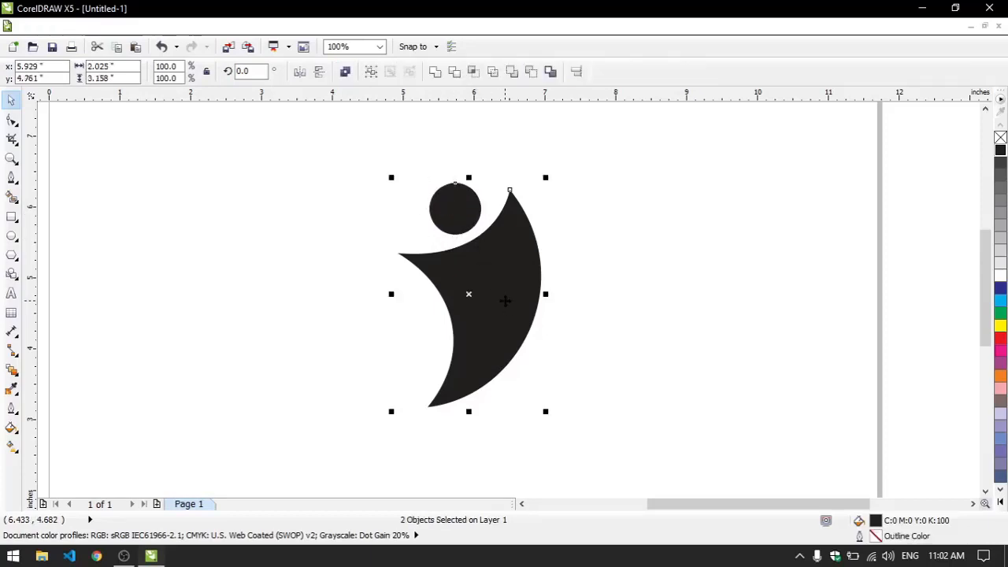
key(ctrl+g)
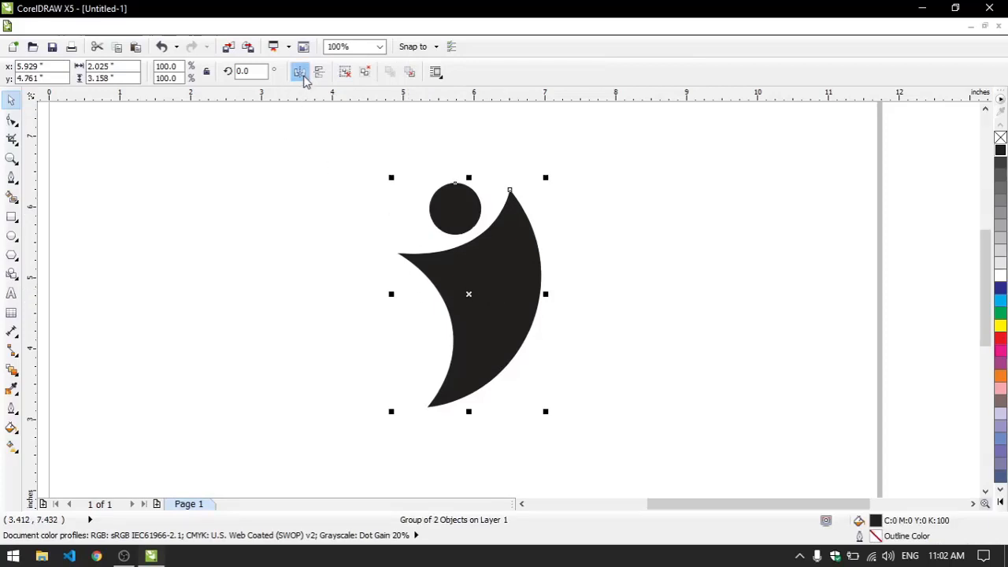
click(299, 71)
drag(434, 294, 585, 299)
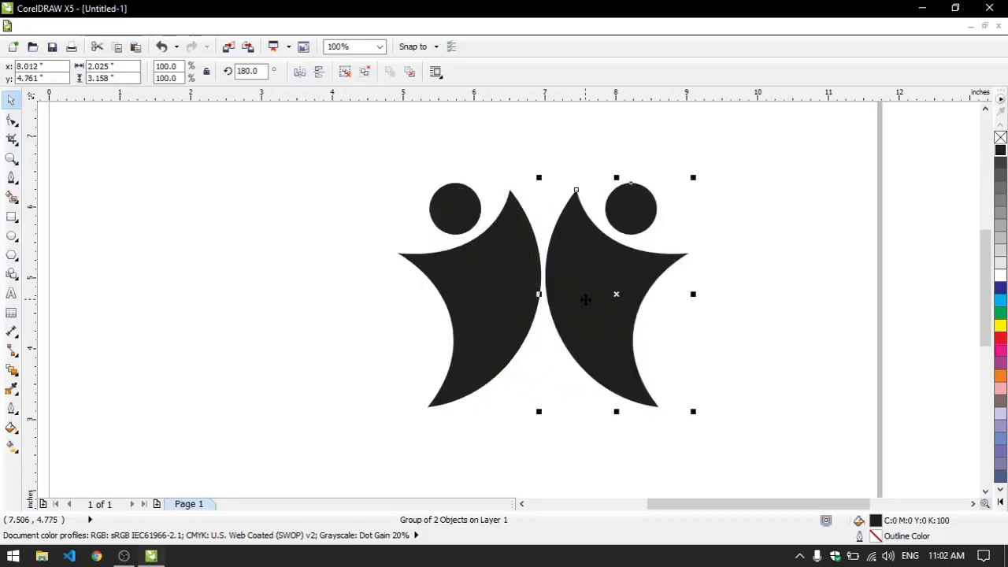
key(Escape)
click(601, 301)
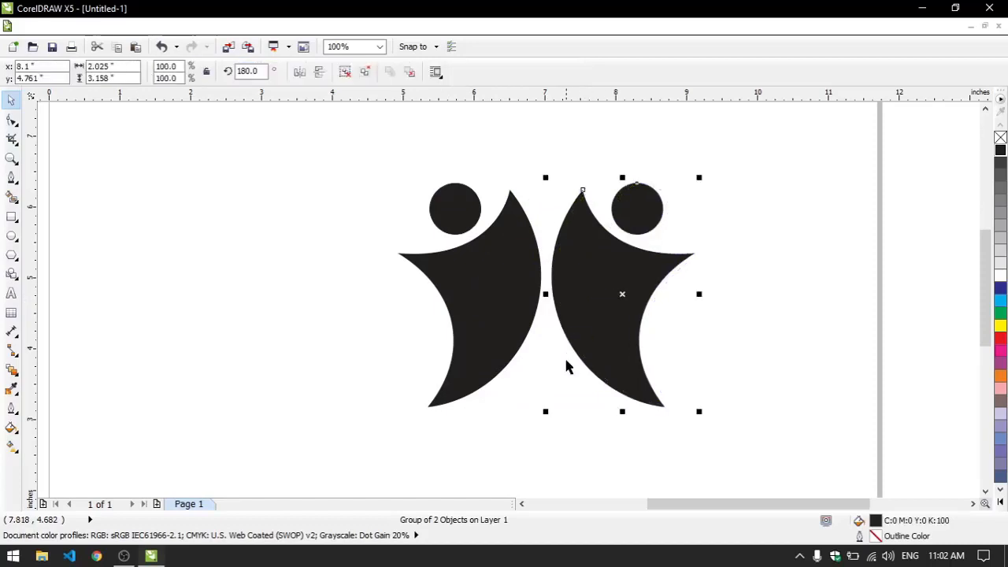
shift+click(506, 312)
click(735, 323)
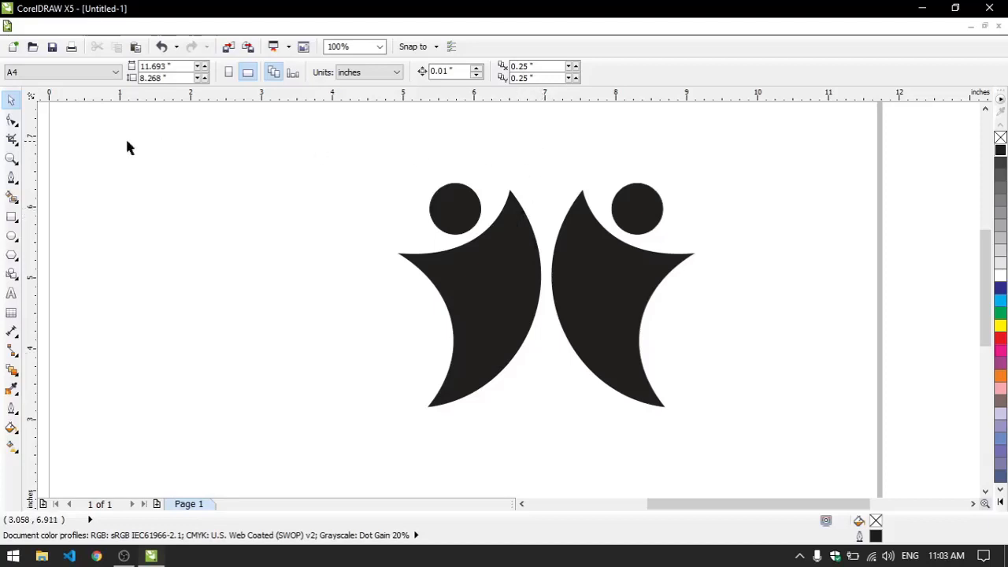
- Examine the preset shapes offered by the Basic Shapes, Arrow Shapes and Flowchart Shapes tools
click(12, 274)
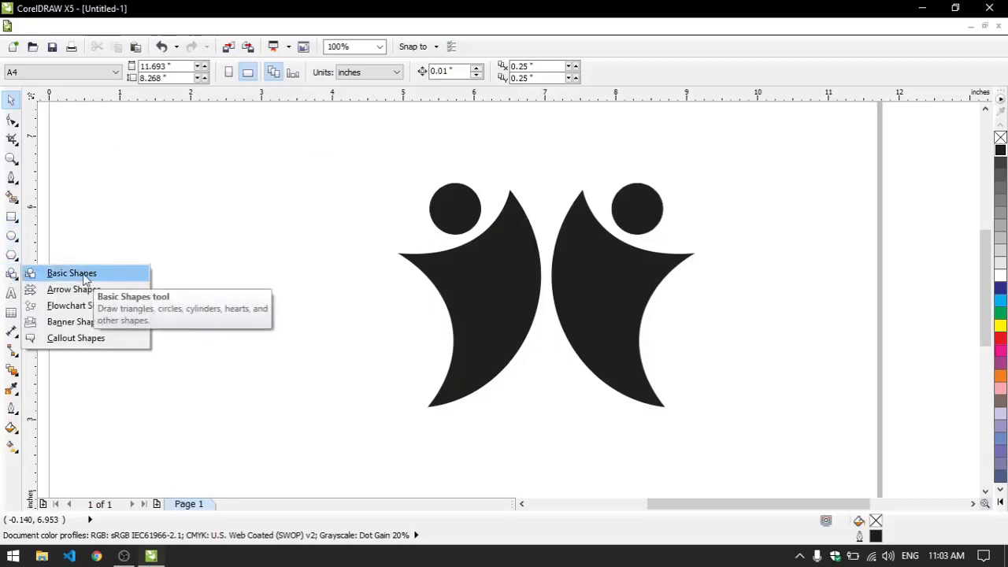
click(49, 278)
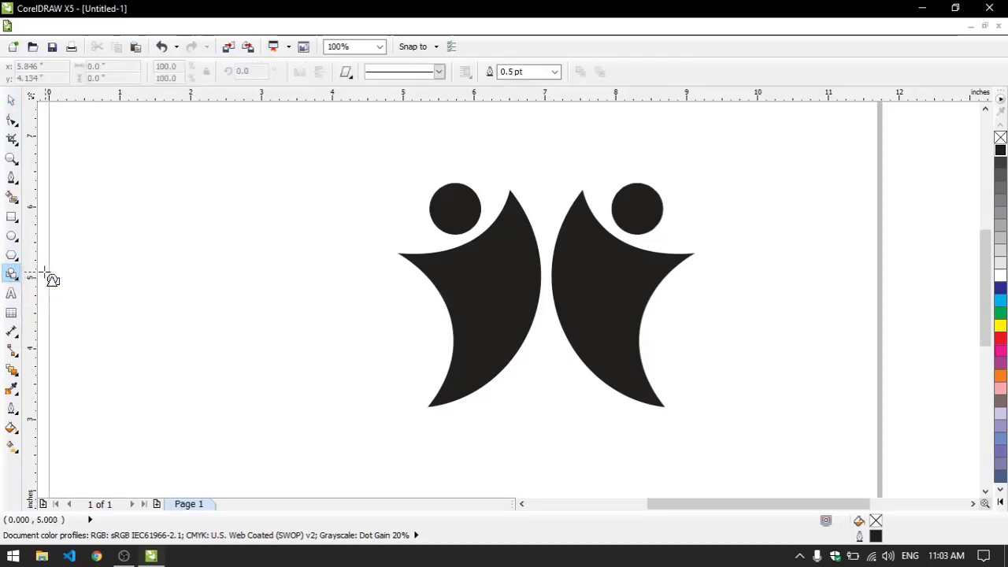
click(347, 72)
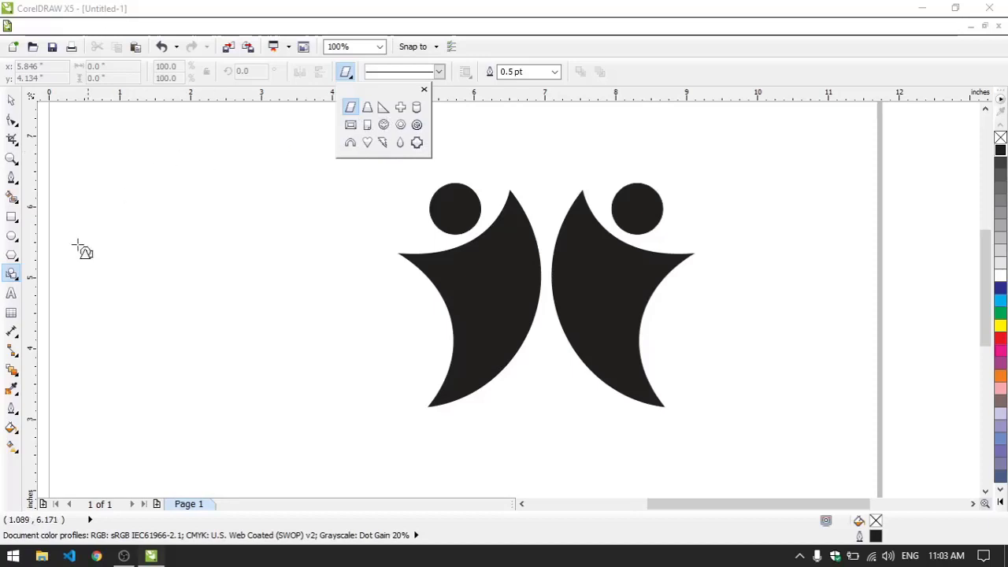
click(17, 275)
click(58, 290)
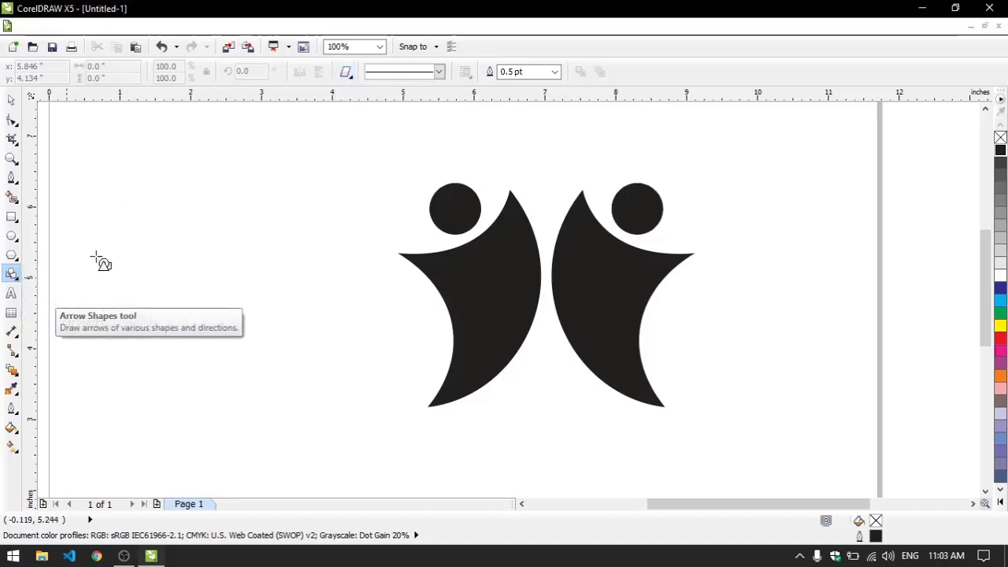
click(347, 72)
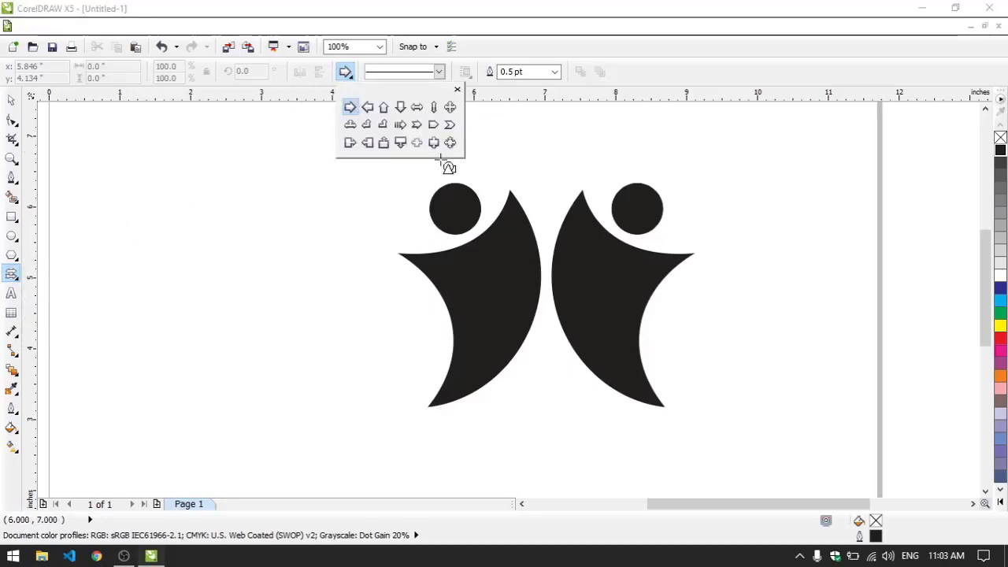
click(16, 276)
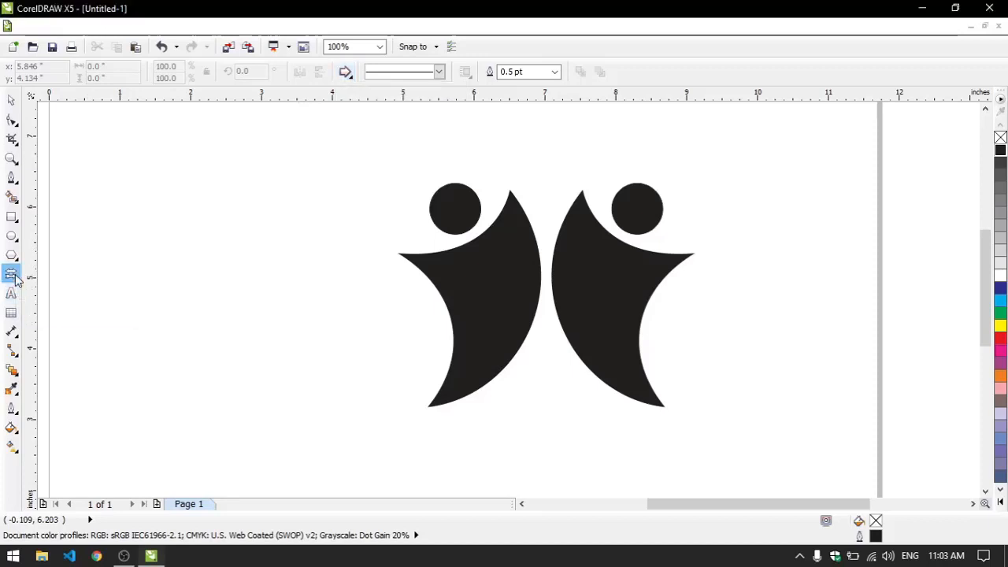
click(42, 292)
click(9, 273)
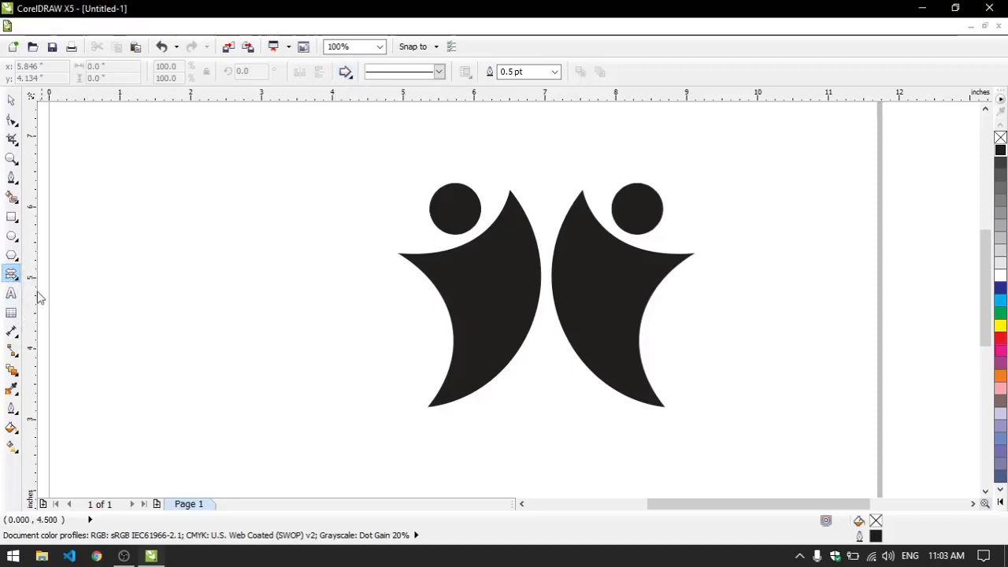
click(75, 306)
click(347, 73)
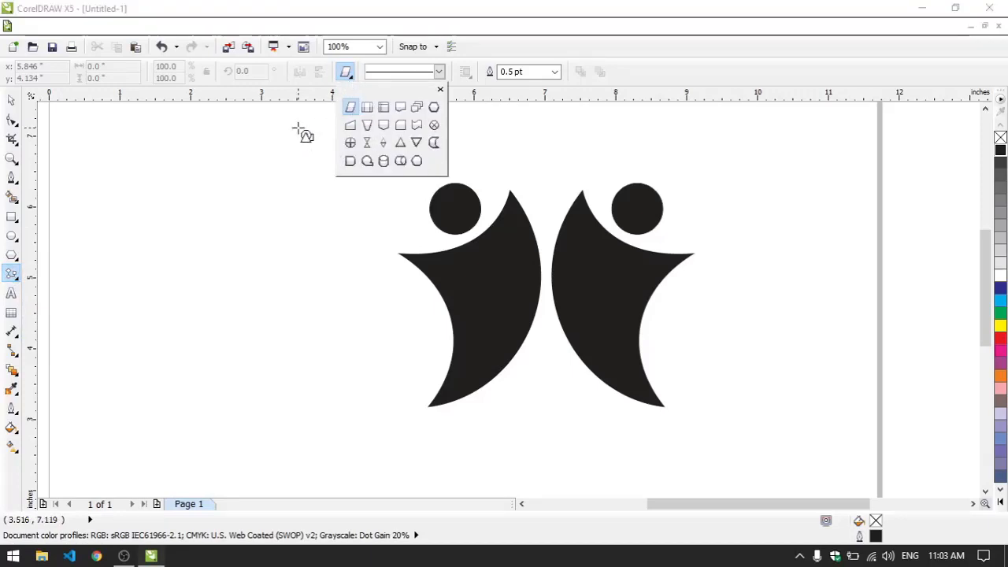
- Examine the preset shapes of the Banner Shapes and Callout Shapes tools, and the tools grouped with Polygon
click(17, 275)
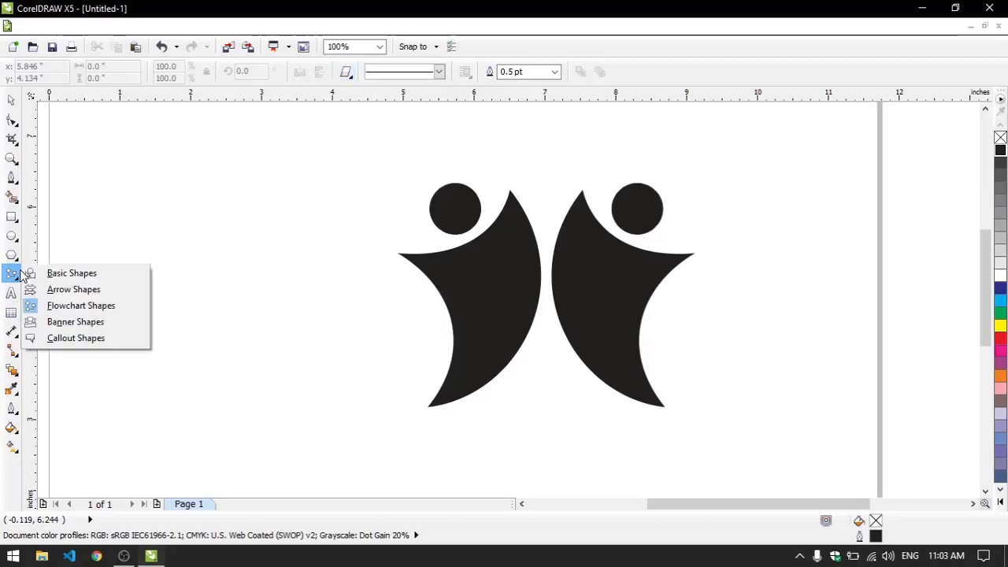
click(36, 307)
click(17, 277)
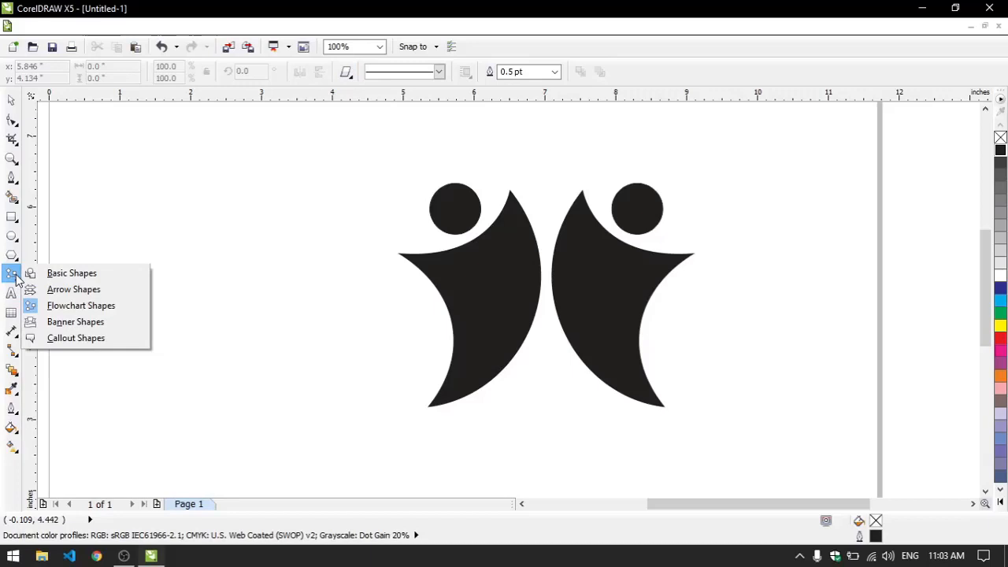
click(72, 323)
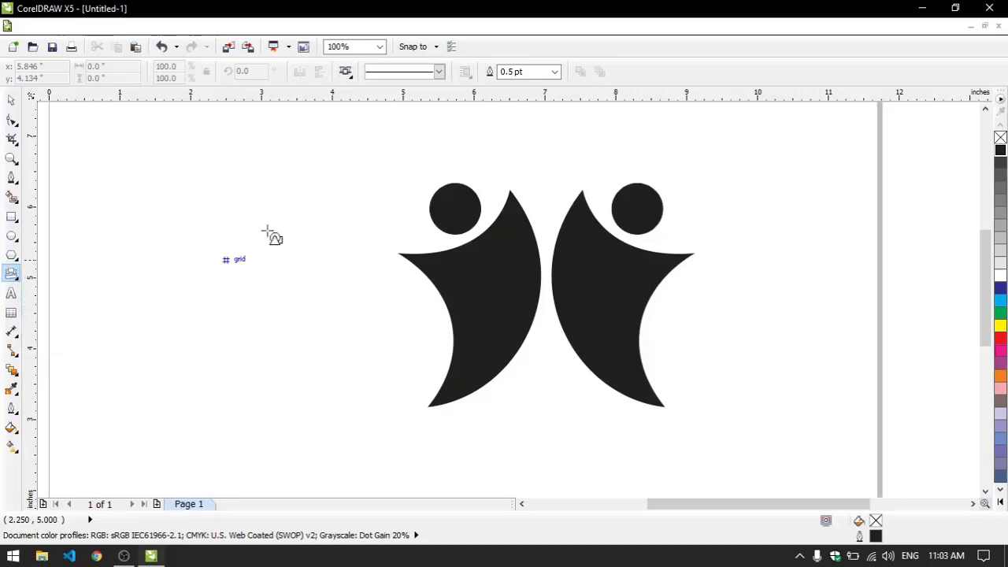
click(345, 71)
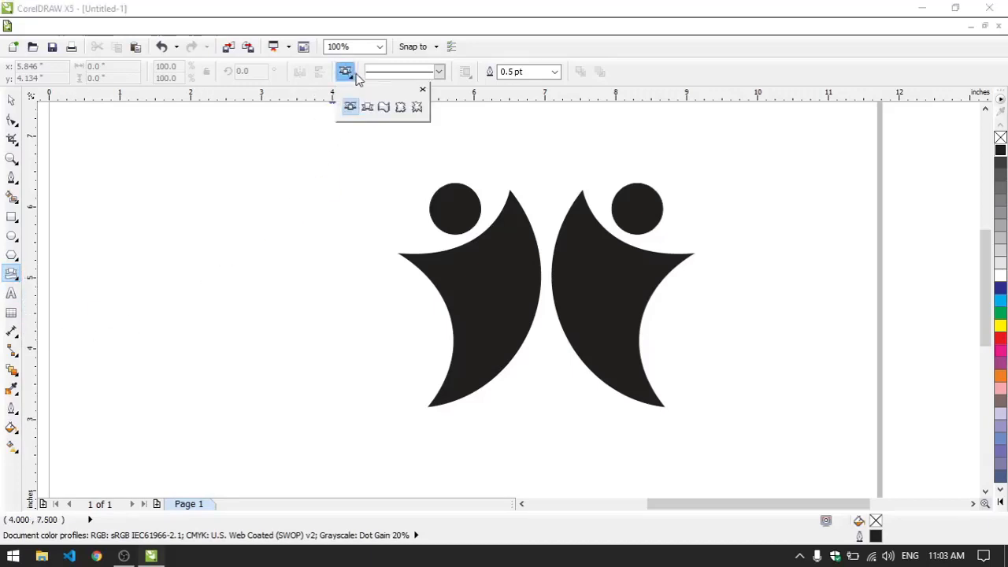
click(15, 280)
click(15, 280)
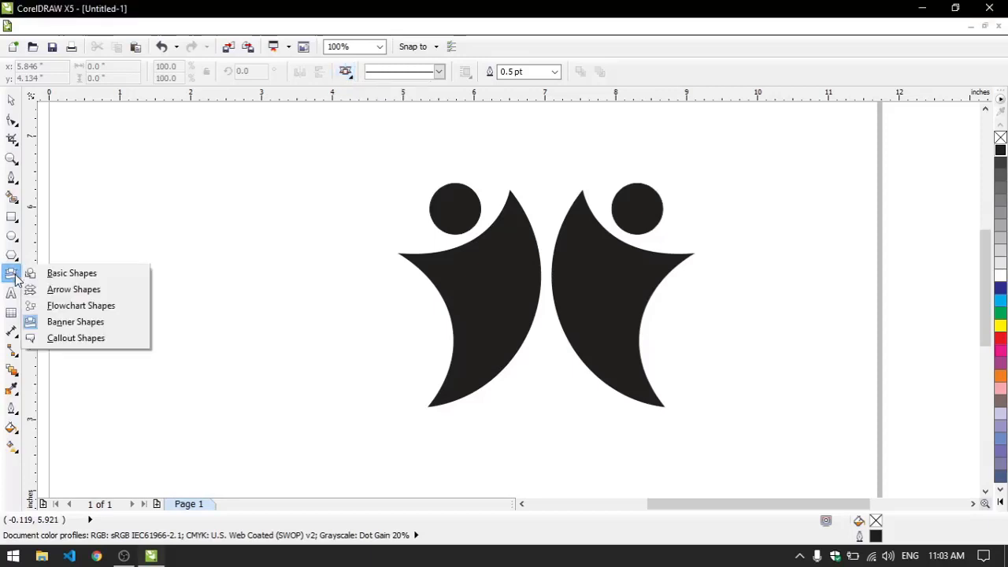
click(83, 340)
click(351, 74)
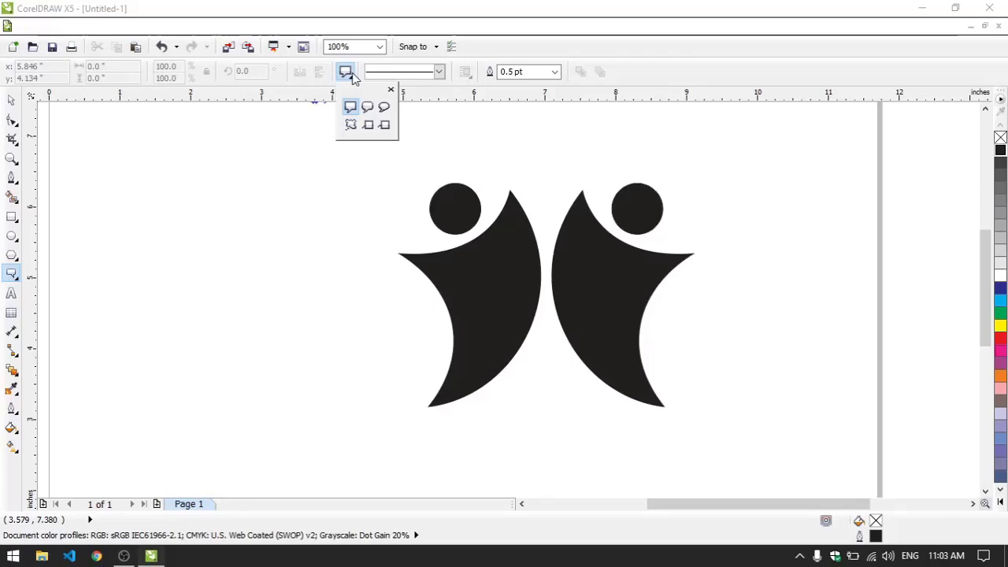
click(12, 262)
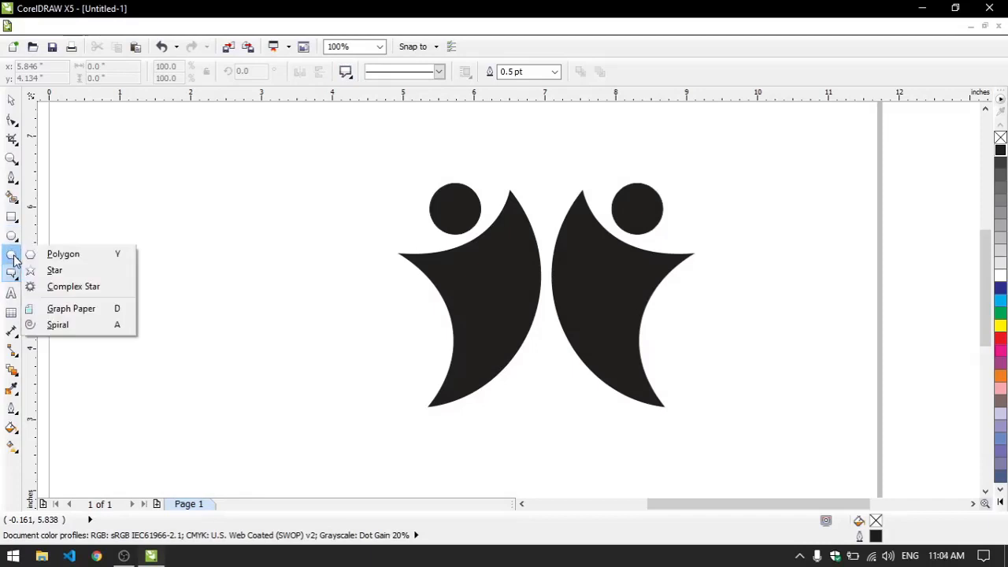
mouse_move(15, 243)
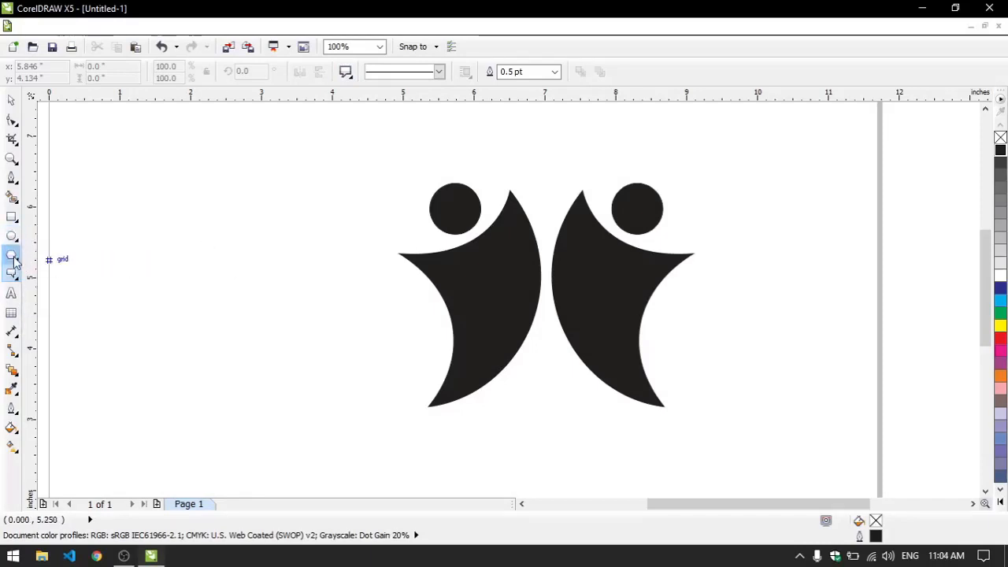
- Draw a five-pointed star about 0.99 by 0.94 inches in the empty area left of the two figures
click(15, 262)
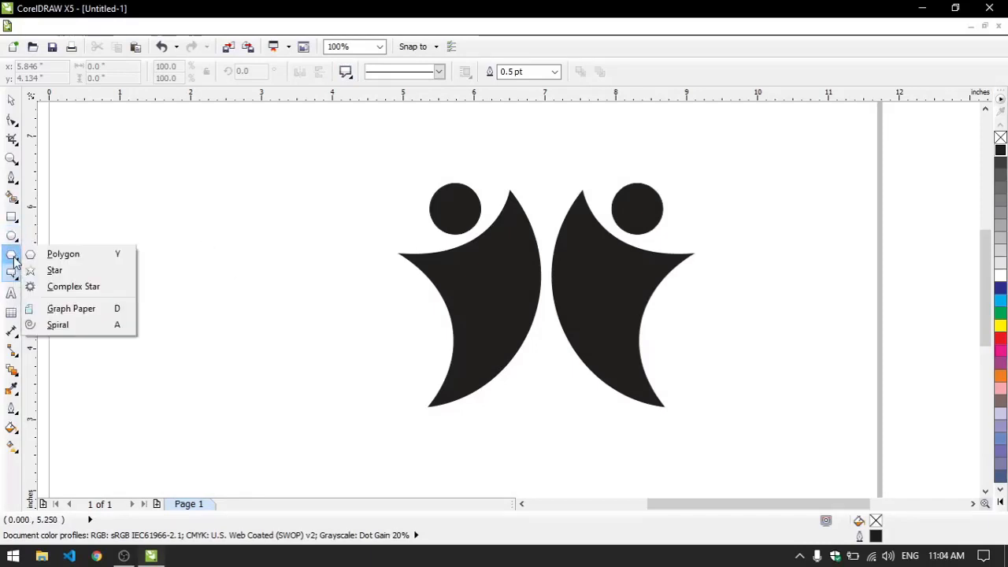
click(55, 270)
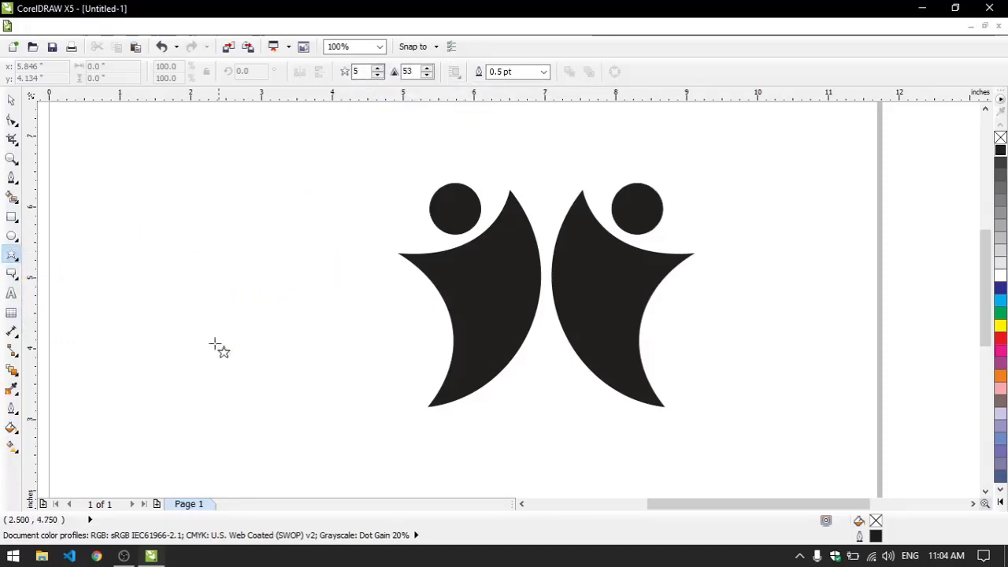
mouse_move(232, 324)
mouse_down()
mouse_move(284, 374)
mouse_move(270, 353)
mouse_up()
click(533, 347)
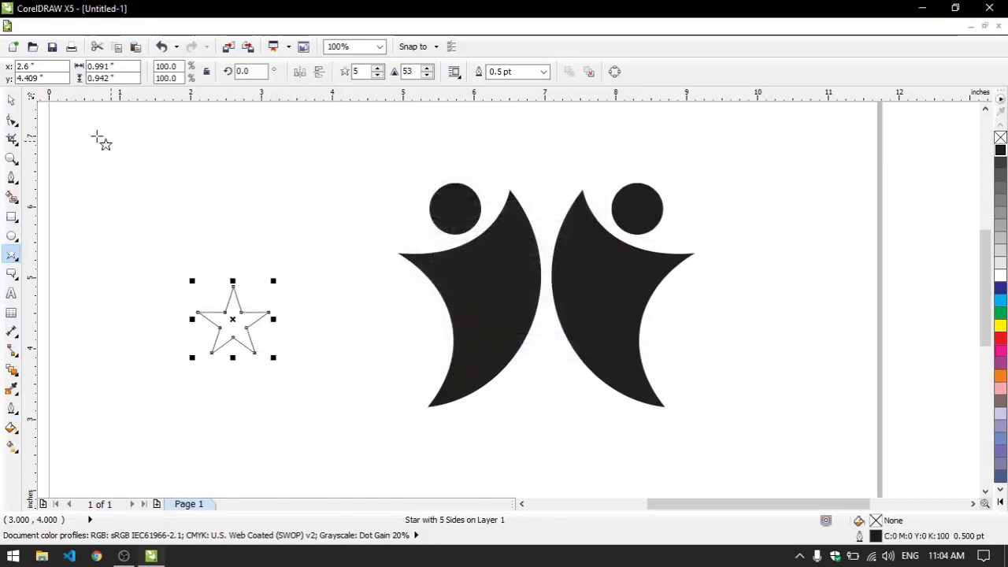
click(11, 119)
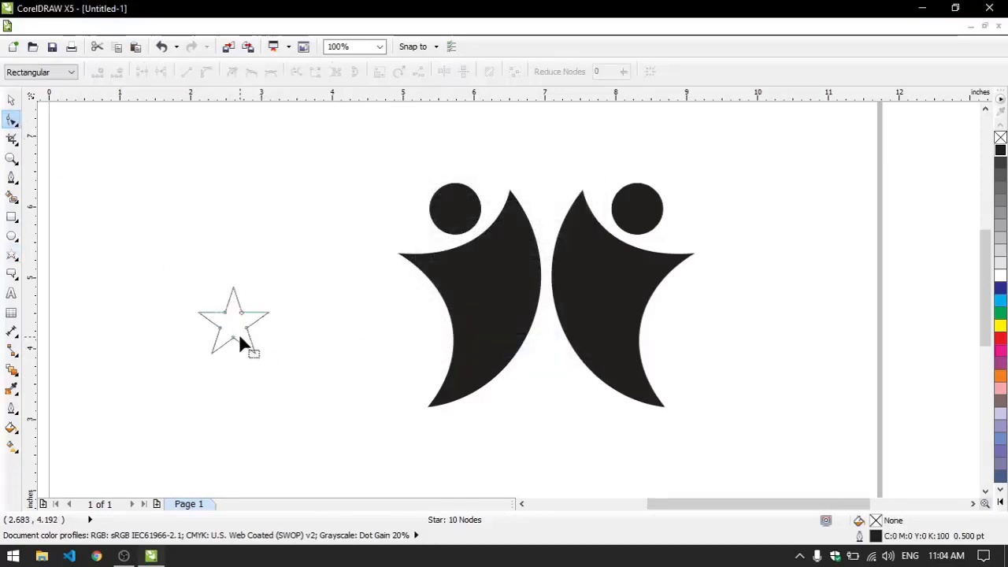
scroll(239, 333, up, 2)
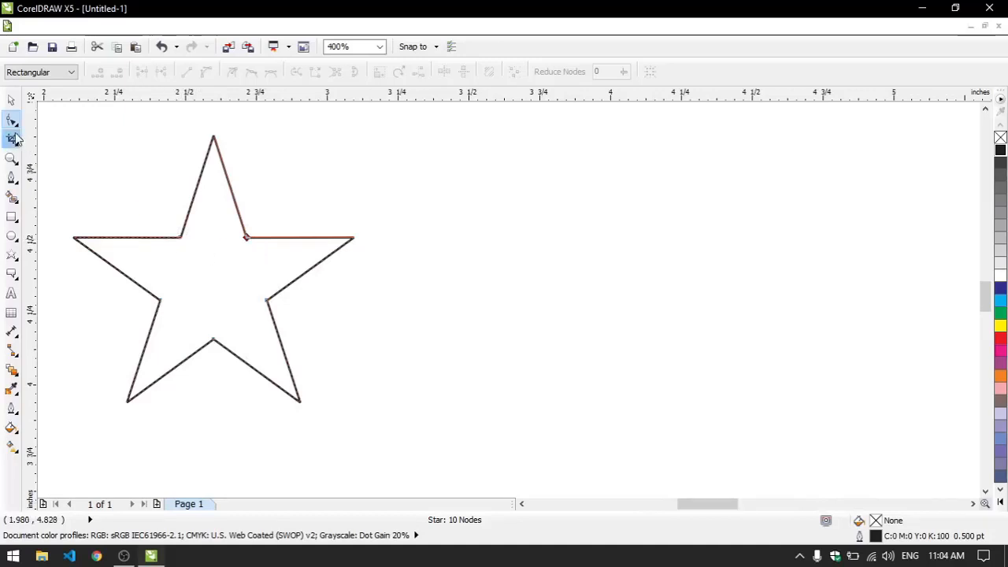
- Try different point counts on the star, raising it to 10 and then reducing it to 7
click(11, 100)
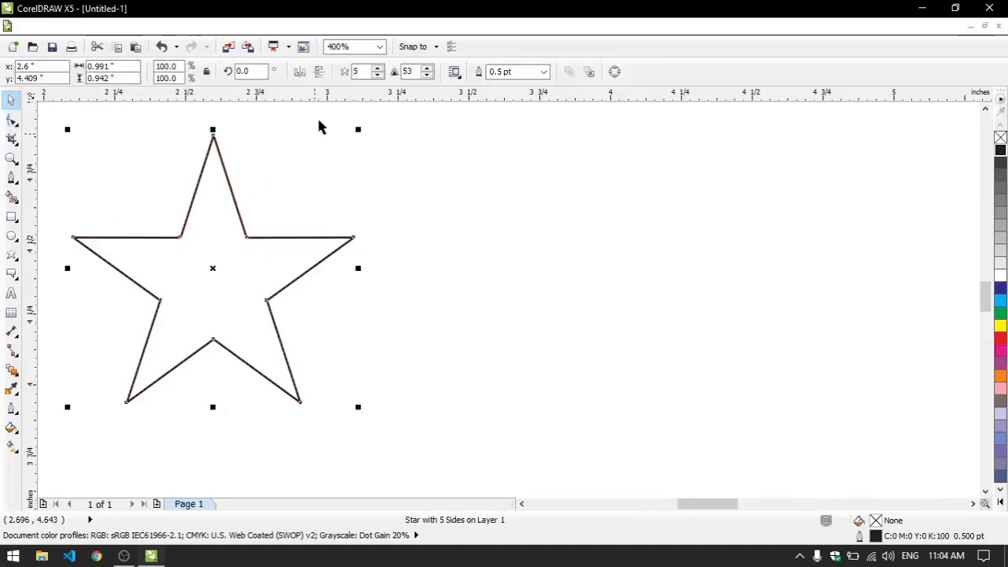
click(377, 68)
click(377, 67)
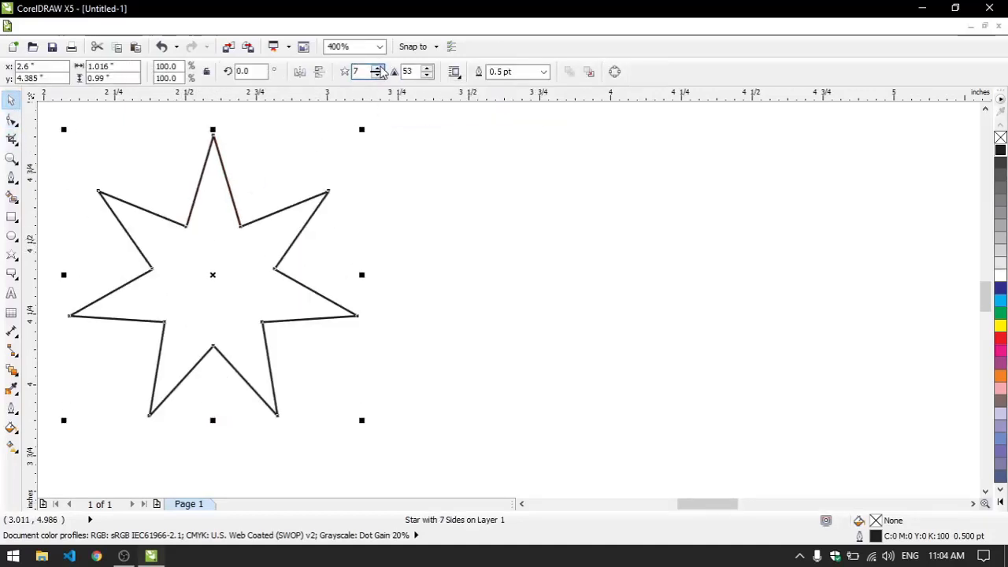
click(378, 68)
click(377, 68)
click(377, 68)
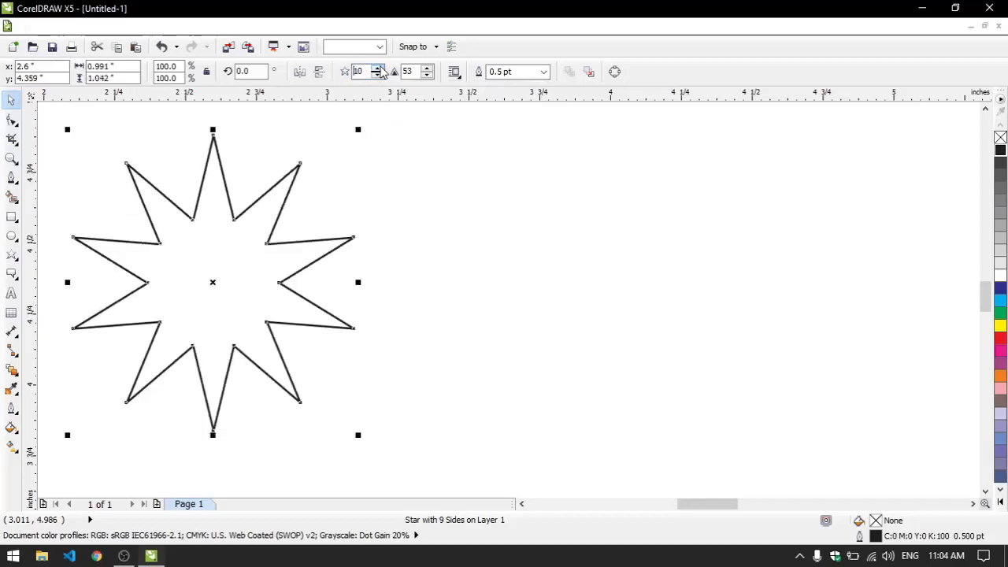
click(377, 75)
click(378, 75)
click(377, 75)
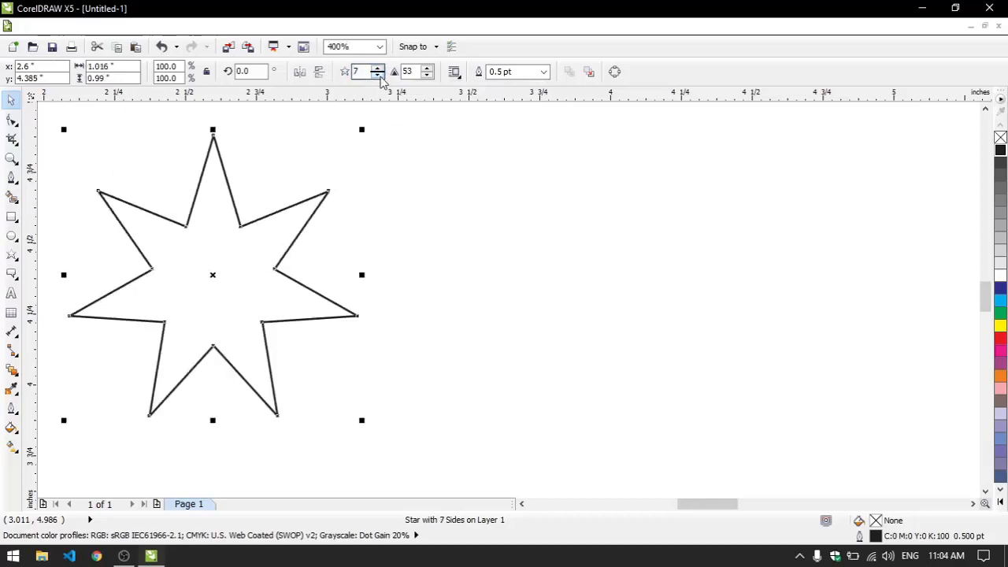
- Adjust the star's sharpness to 49 after trying 51 and 54, and set its number of points to 5
click(429, 75)
click(428, 75)
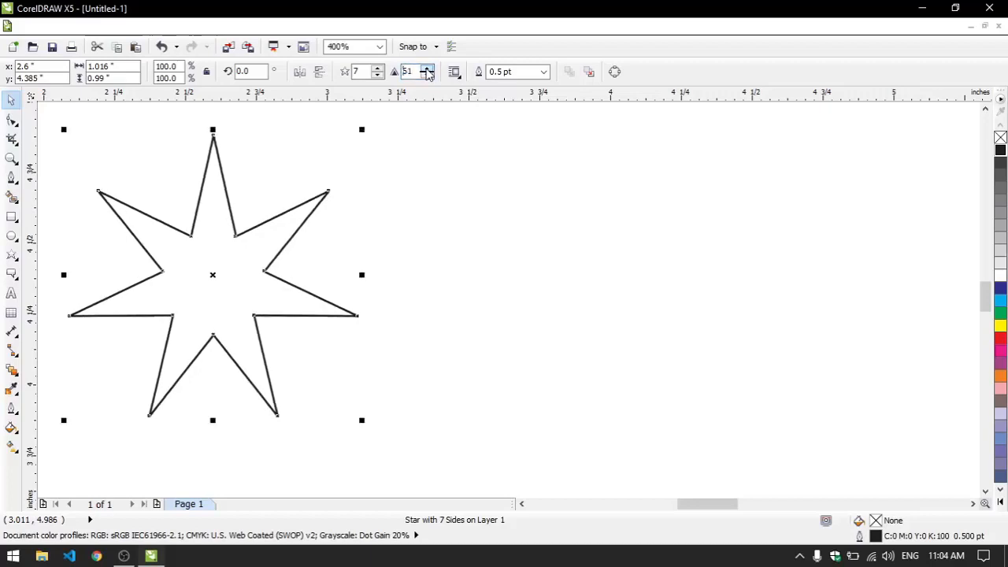
click(428, 70)
click(428, 70)
click(428, 69)
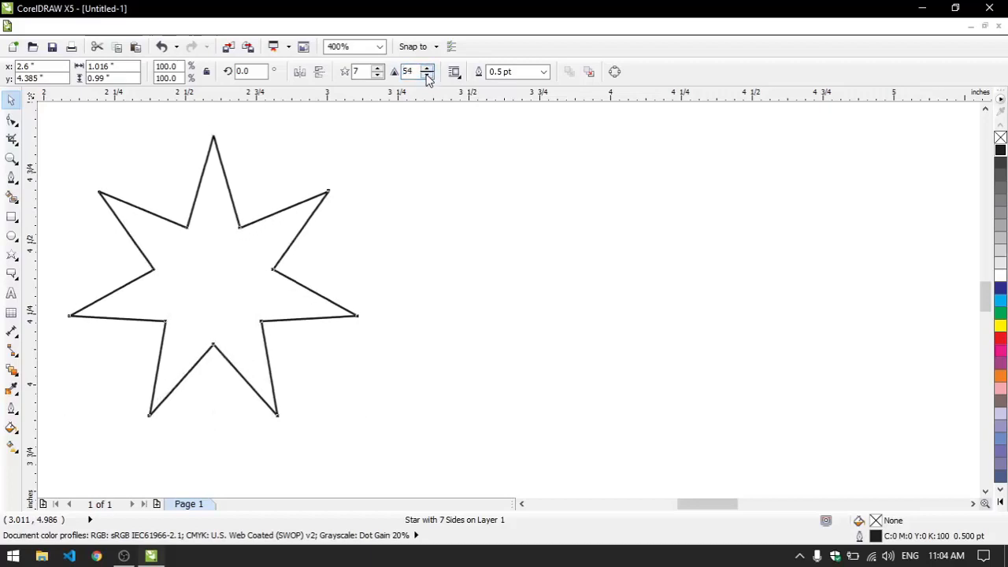
click(428, 76)
click(428, 75)
click(427, 76)
click(428, 76)
click(428, 75)
click(377, 76)
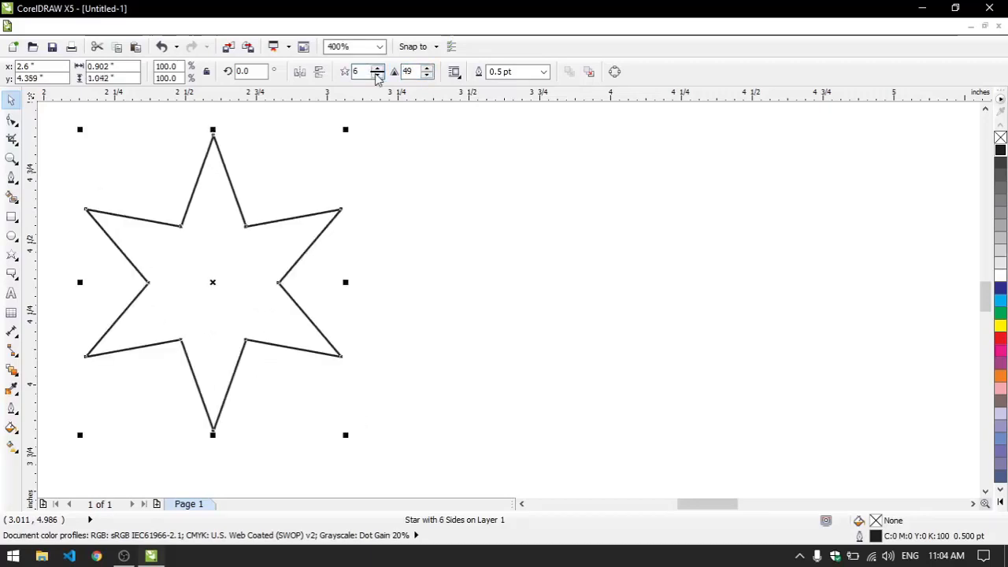
click(377, 76)
- Move the star above the gap between the two figures at about X 7.0, Y 6.78 inches, with black fill and no outline
scroll(333, 211, down, 2)
scroll(331, 213, down, 1)
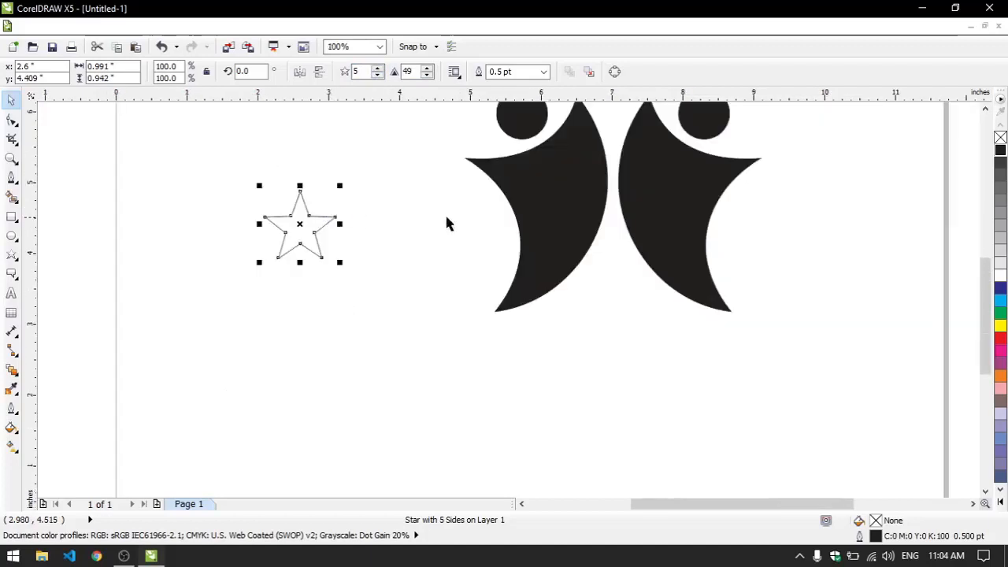
click(986, 110)
click(985, 111)
click(986, 110)
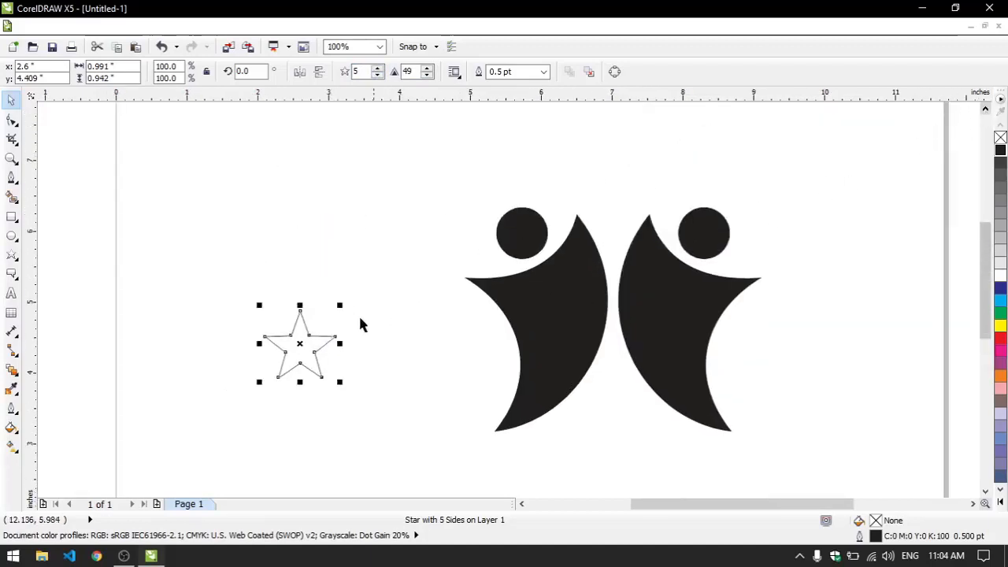
drag(308, 336, 619, 167)
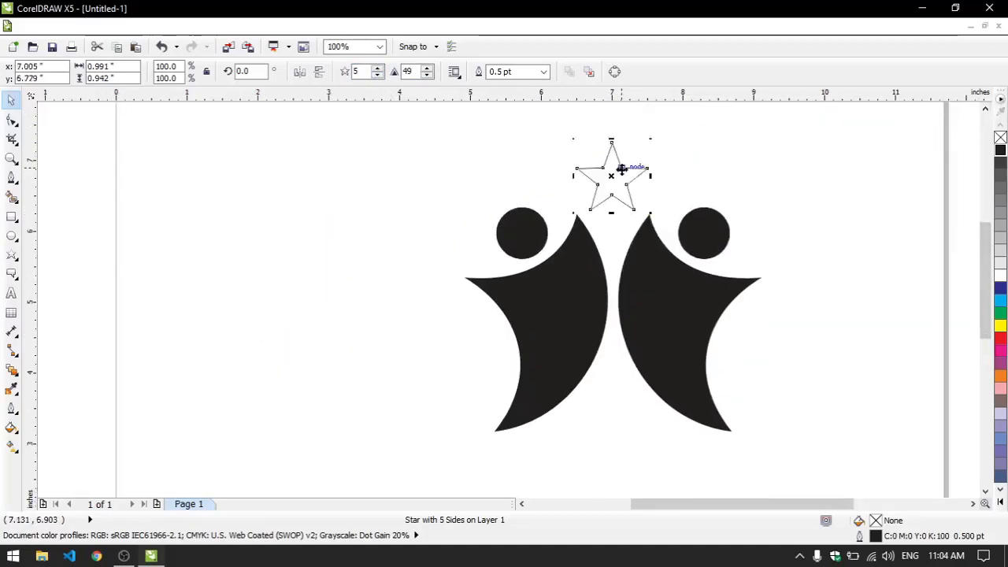
click(1000, 150)
right_click(1000, 137)
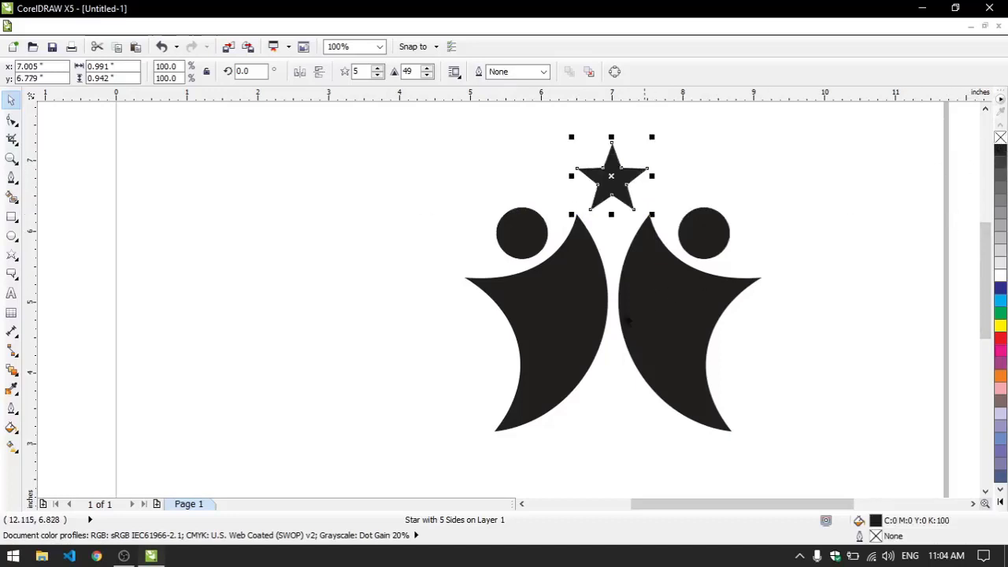
click(618, 421)
- Draw a wide horizontal rectangle about 5.37 by 0.35 inches just below both figures and fill it black
drag(985, 292, 980, 306)
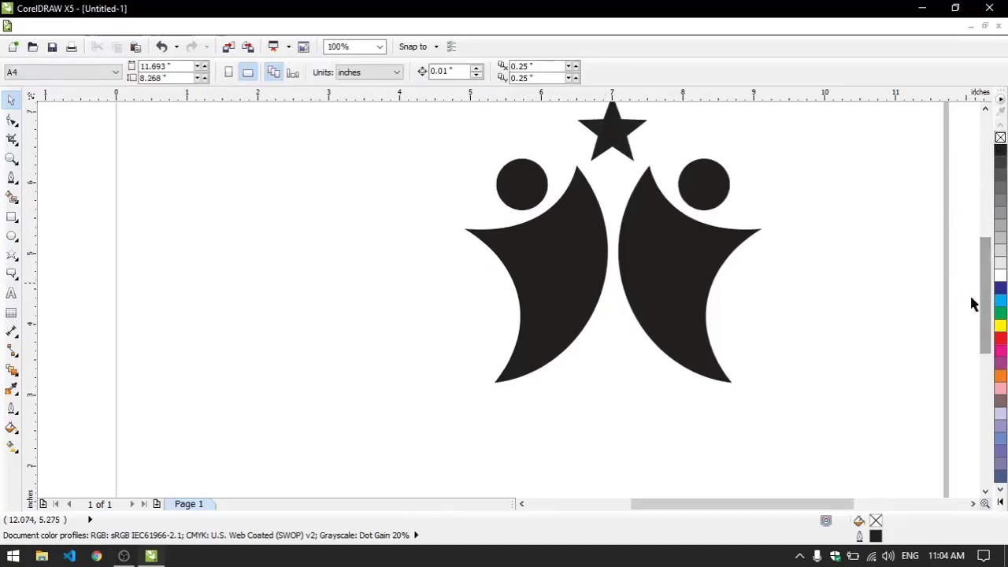
click(11, 216)
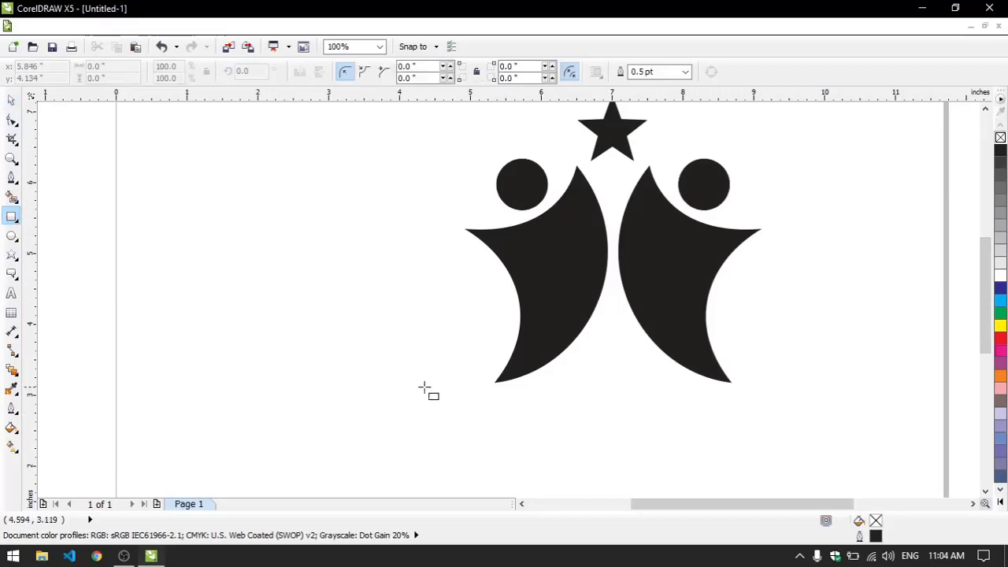
drag(425, 389, 808, 413)
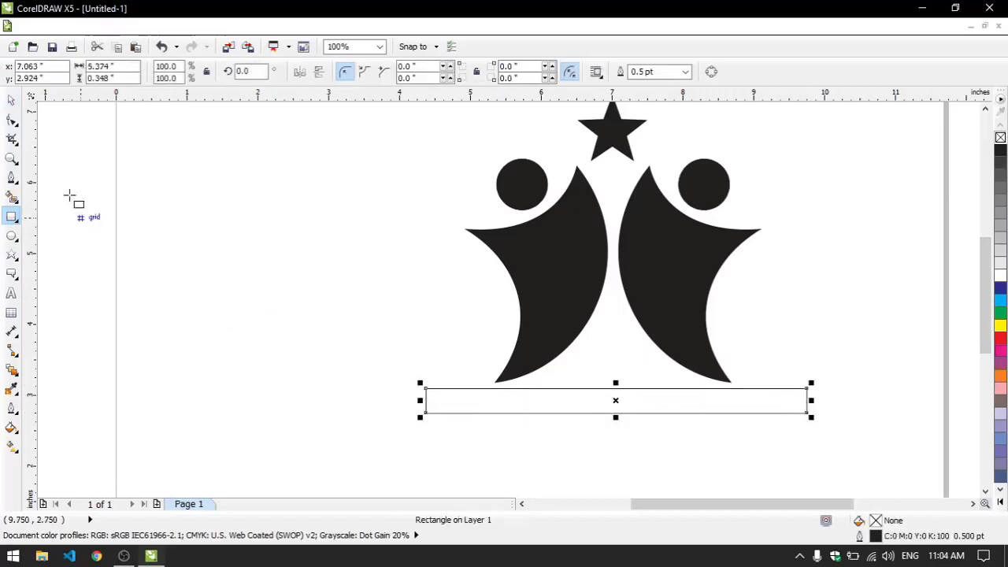
click(1000, 149)
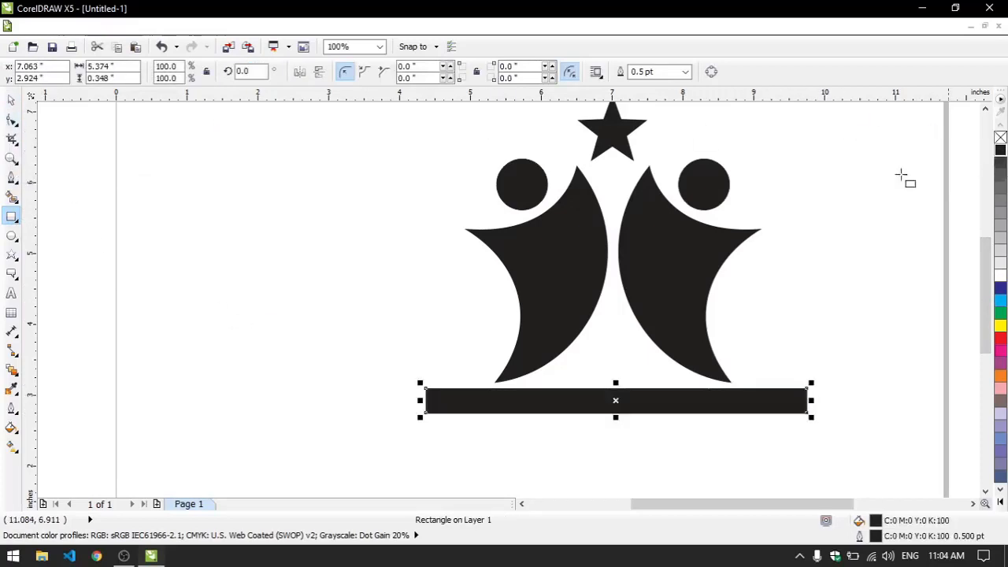
- Move the black bar slightly down to widen its gap below the figures, and remove its outline
click(12, 101)
drag(694, 404, 694, 413)
right_click(1001, 138)
click(184, 211)
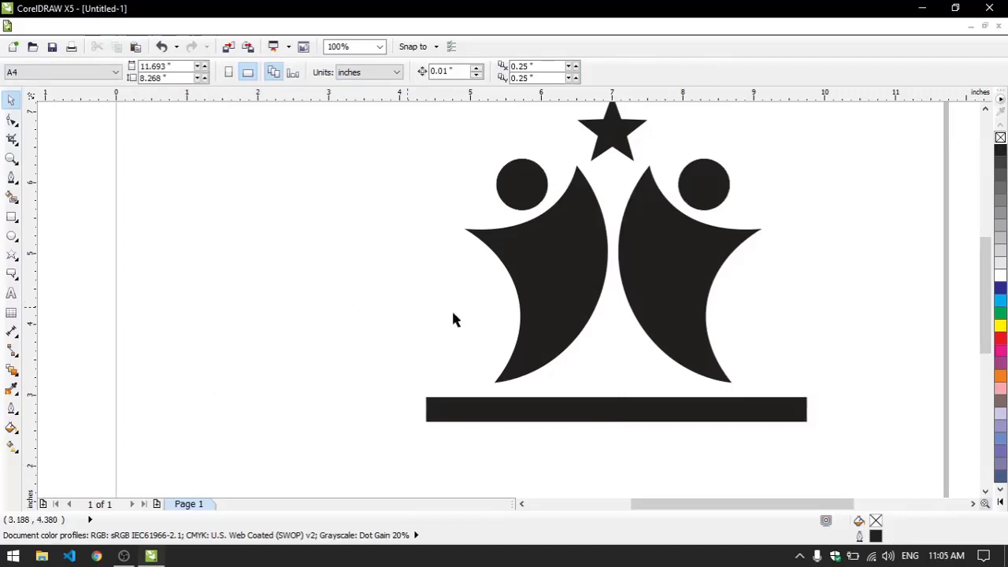
click(986, 110)
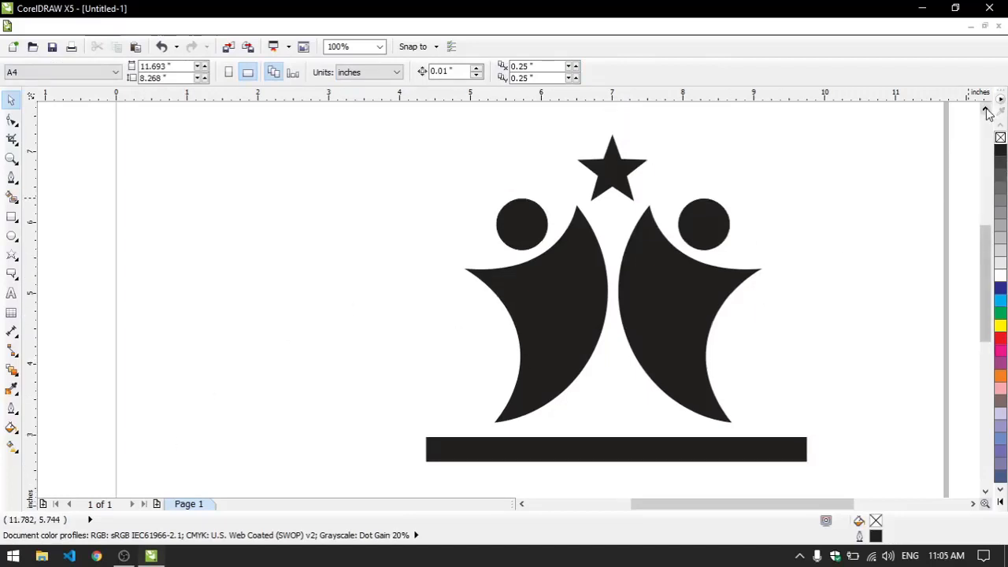
mouse_move(986, 246)
mouse_down()
mouse_move(986, 259)
mouse_move(989, 232)
mouse_up()
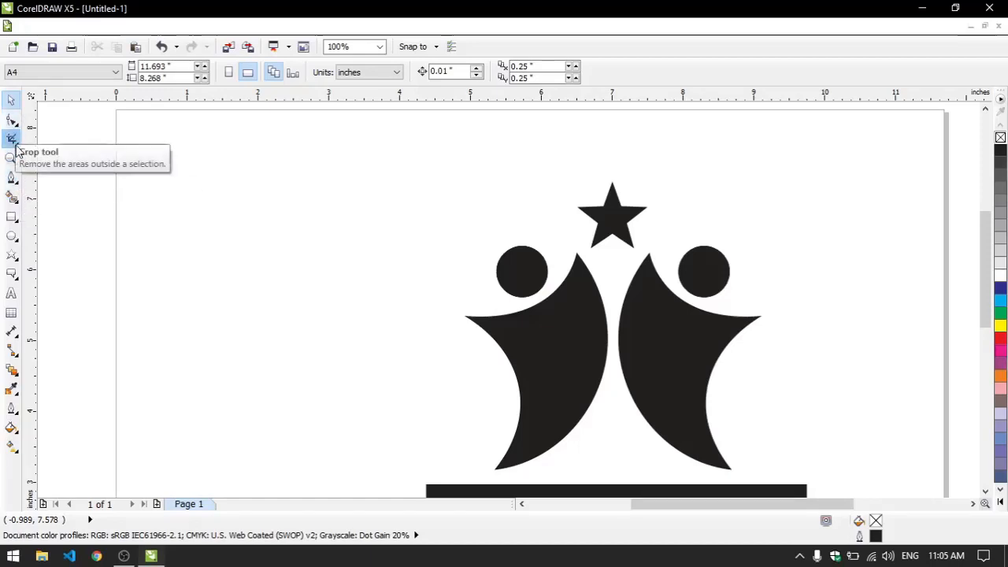
click(18, 182)
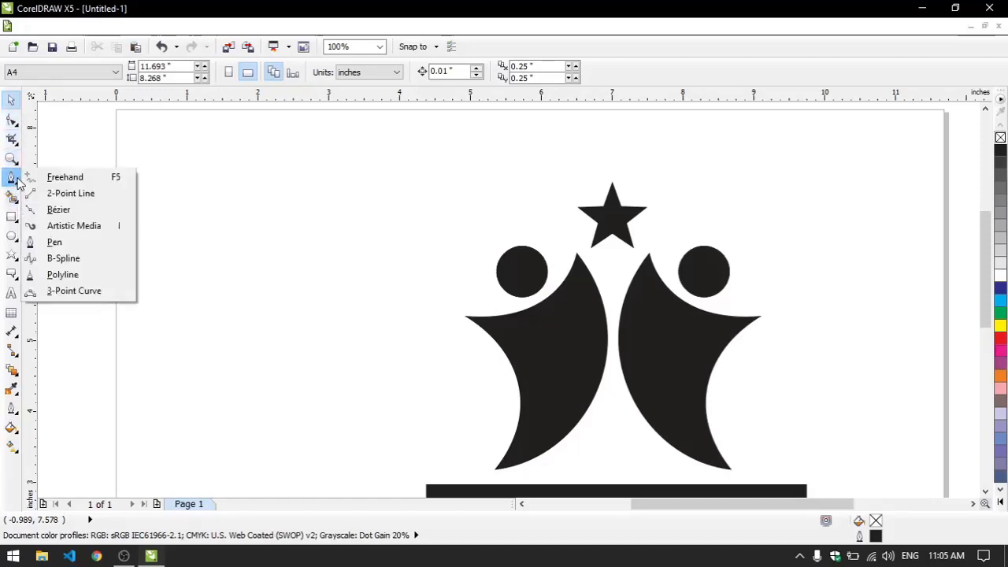
click(16, 180)
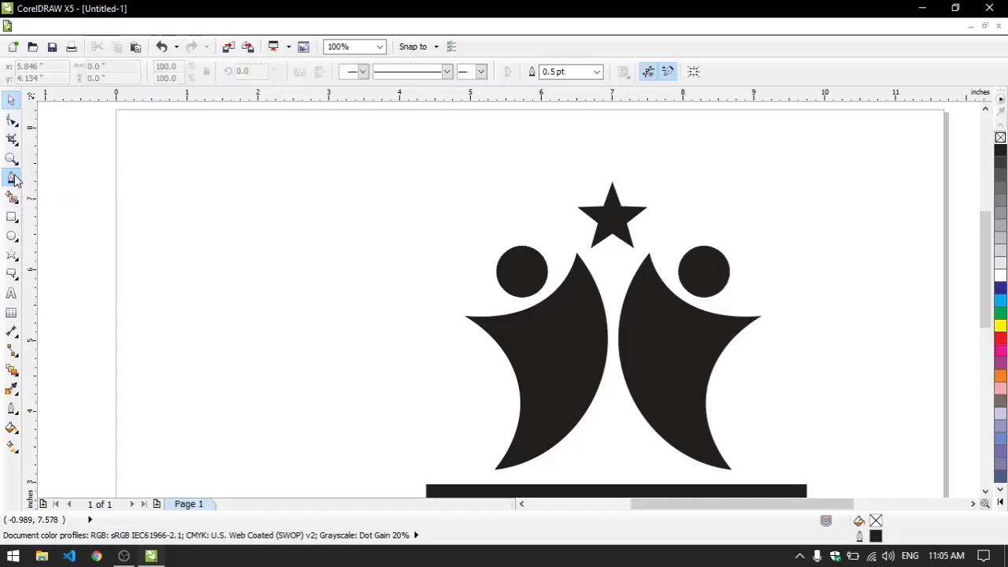
click(12, 218)
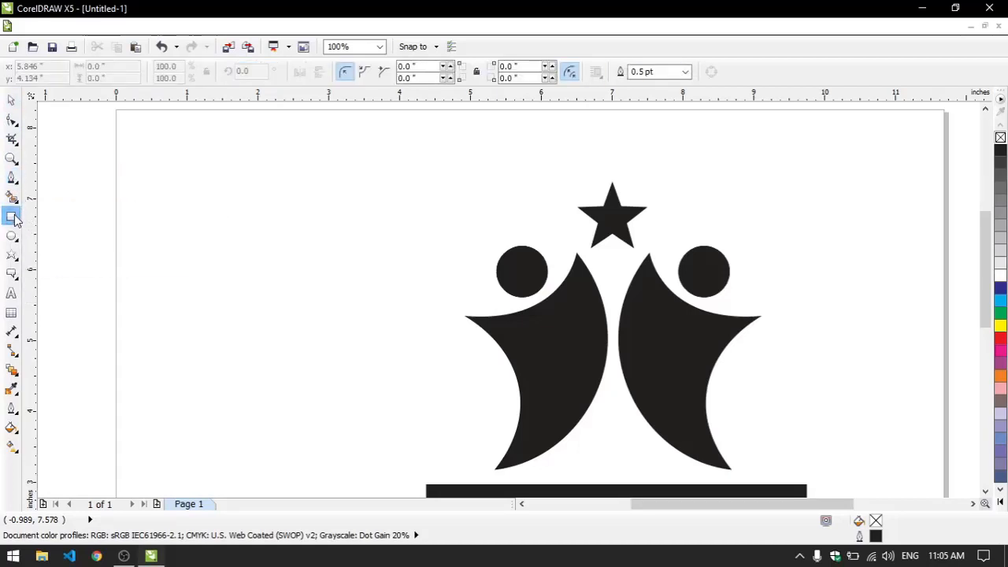
drag(989, 249, 985, 269)
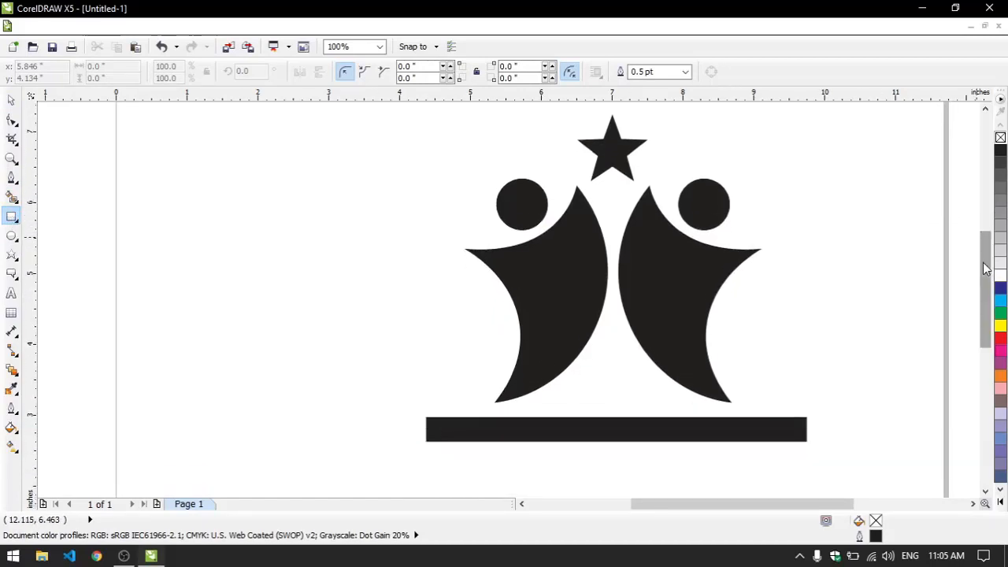